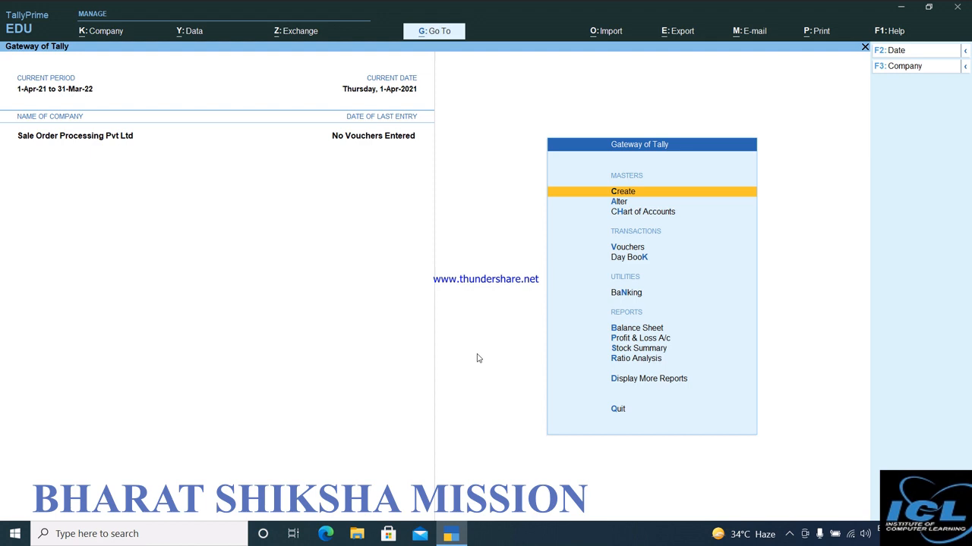
Open the Cash ledger for alteration.
key("Down")
key("Up")
key("Down")
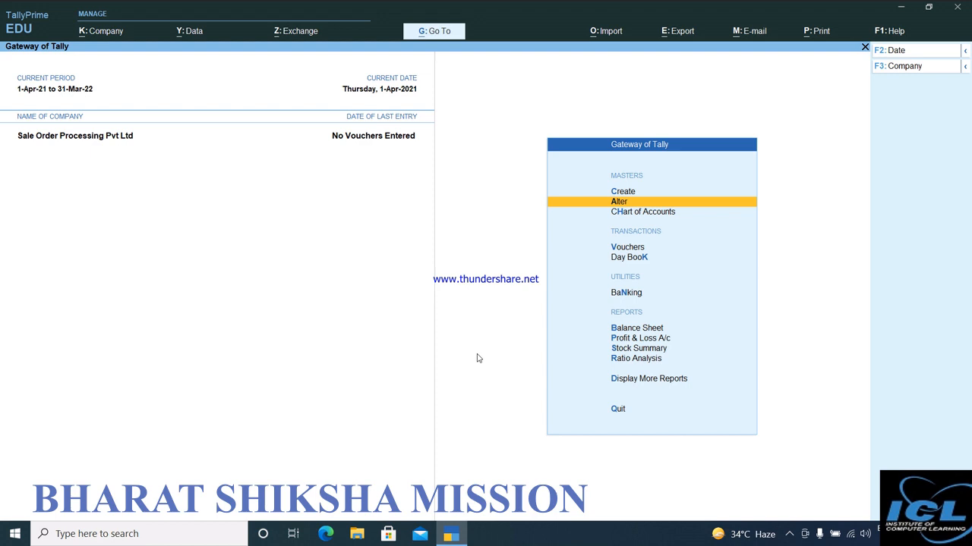
key("Return")
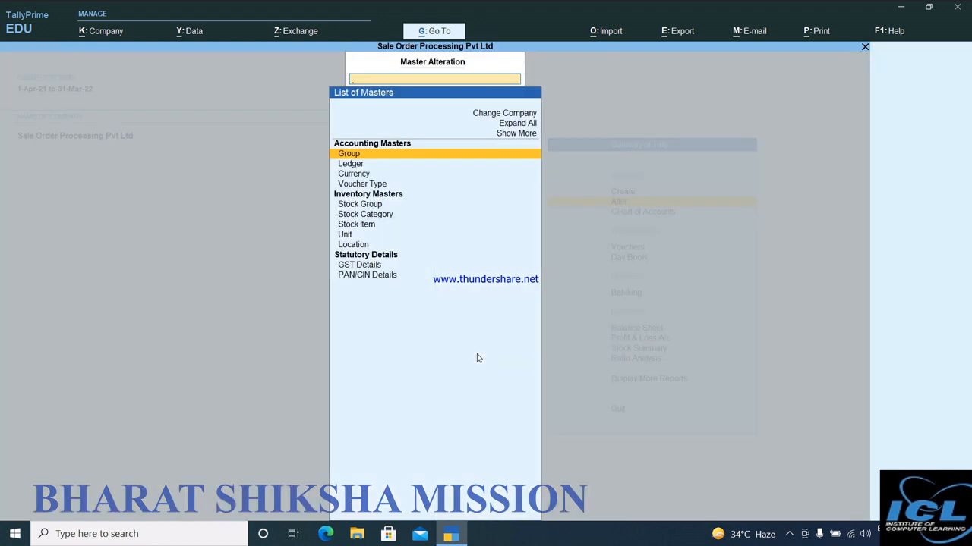
key("Down")
key("Return")
Set the Cash ledger's opening balance to 52,00,000 Dr and save the ledger.
key("Return")
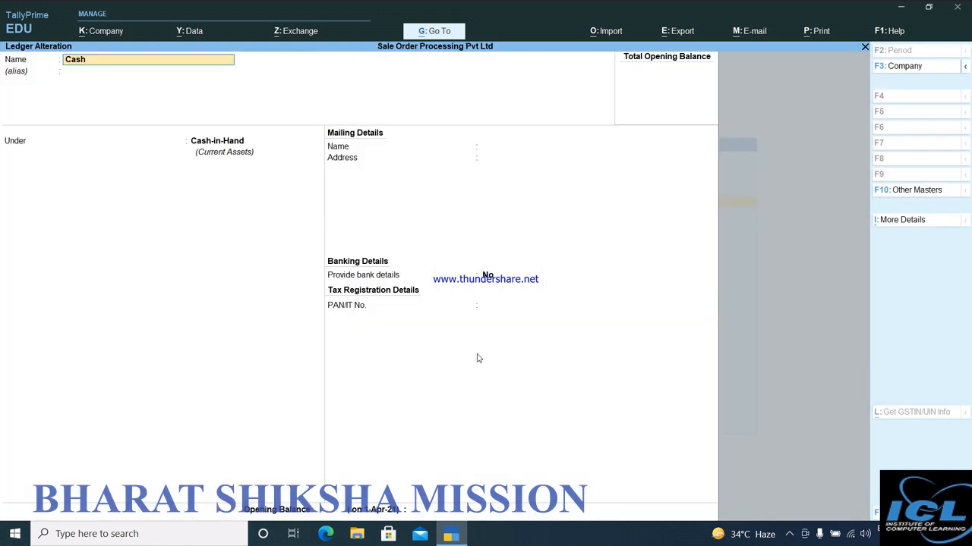
key("Return")
key("Return")
key("Return")
key("Return")
key("Return")
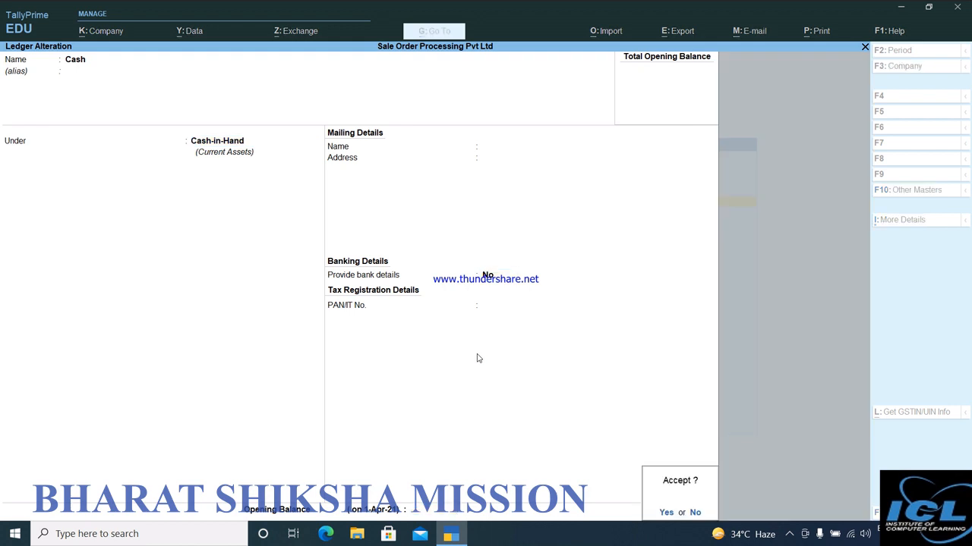
type("n5200000")
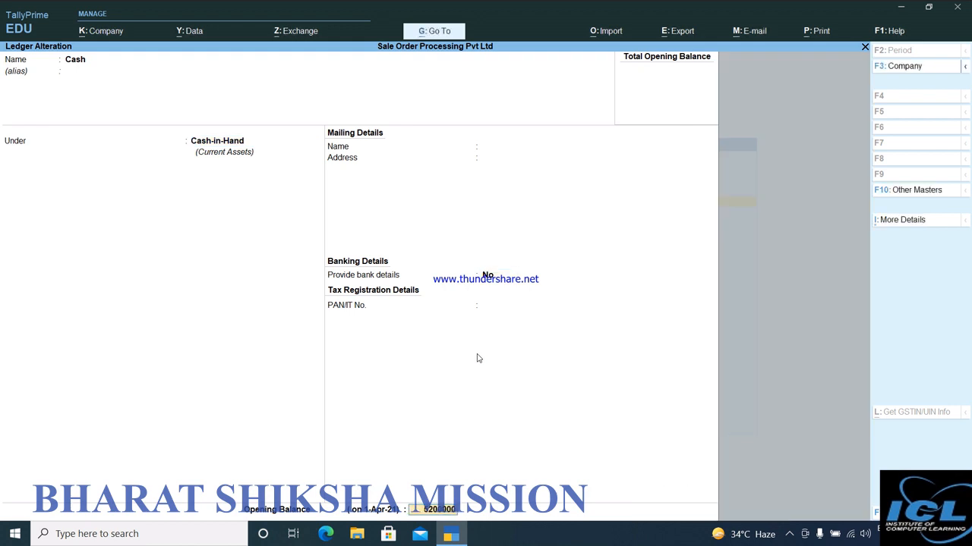
key("Return")
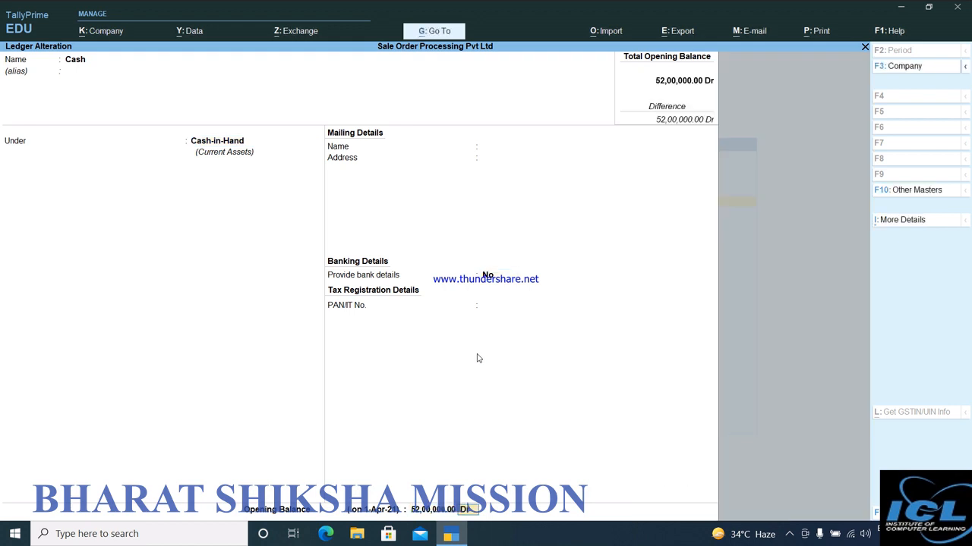
key("Return")
key("y")
Set the Profit & Loss A/c ledger's opening balance to 2,65,000 Cr, save it and return to the Gateway of Tally.
key("Down")
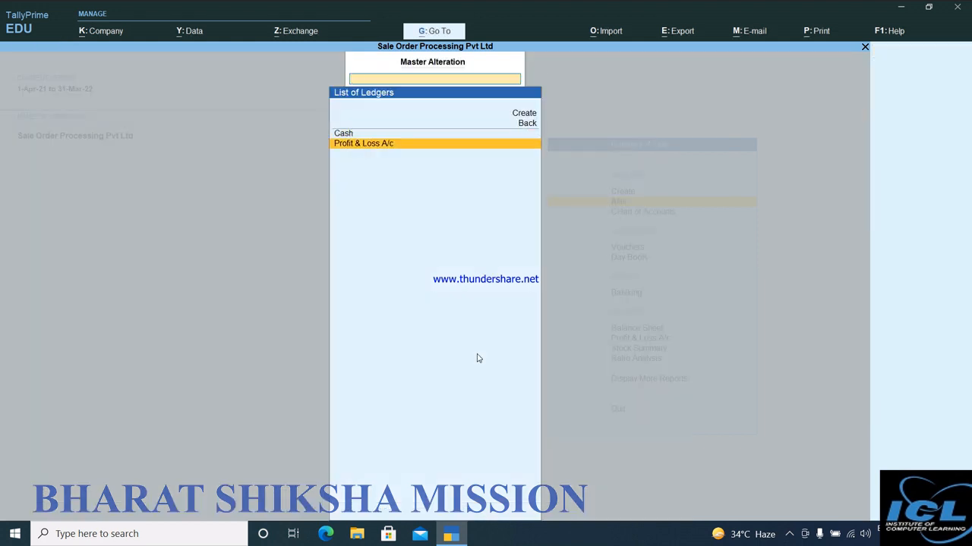
key("Return")
key("Return")
key("Return")
key("Return")
type("2,")
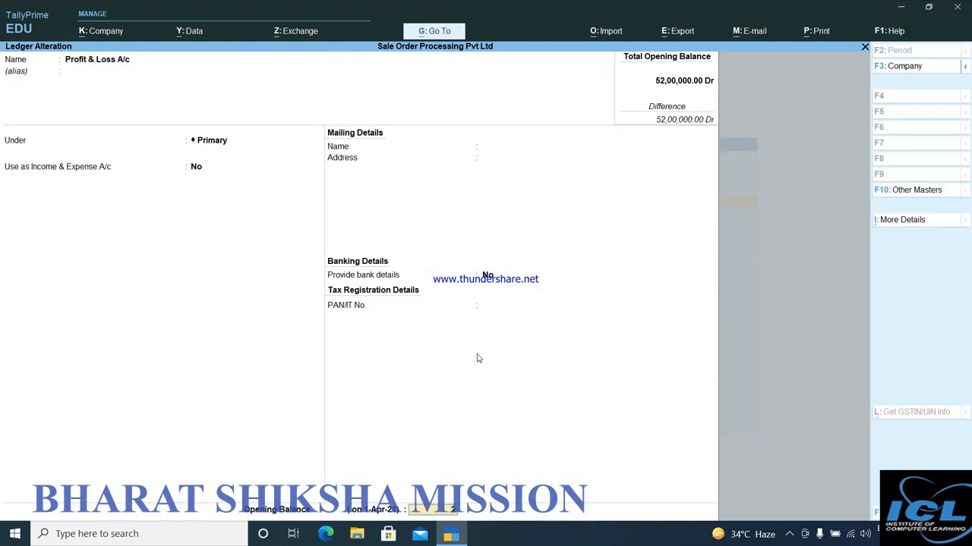
type("65,000")
key("Return")
key("Return")
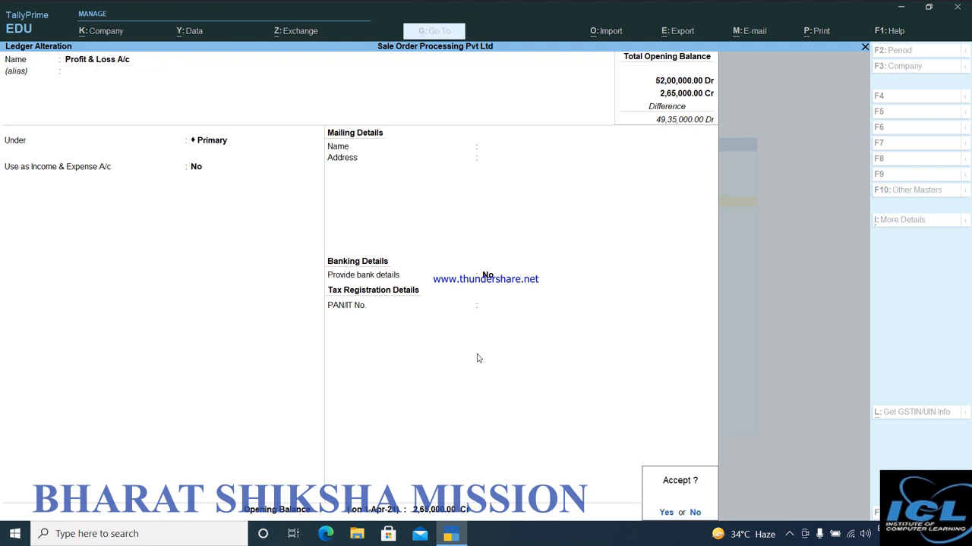
key("y")
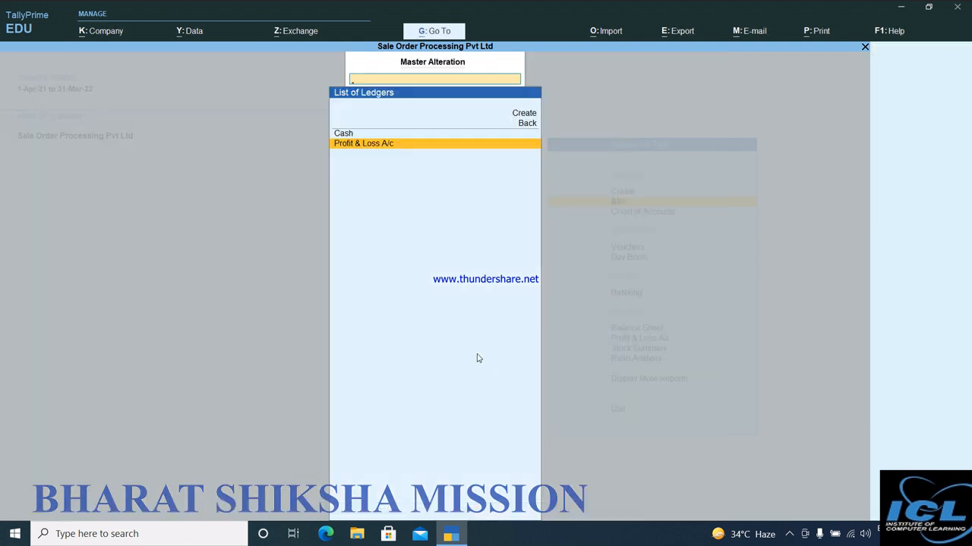
key("Escape")
key("Escape")
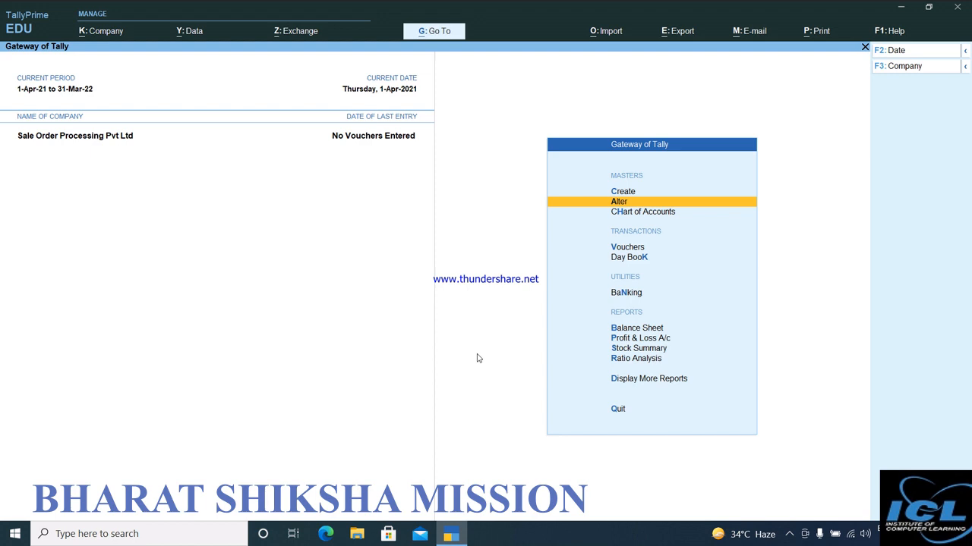
Start creating a new Location inventory master.
key("Up")
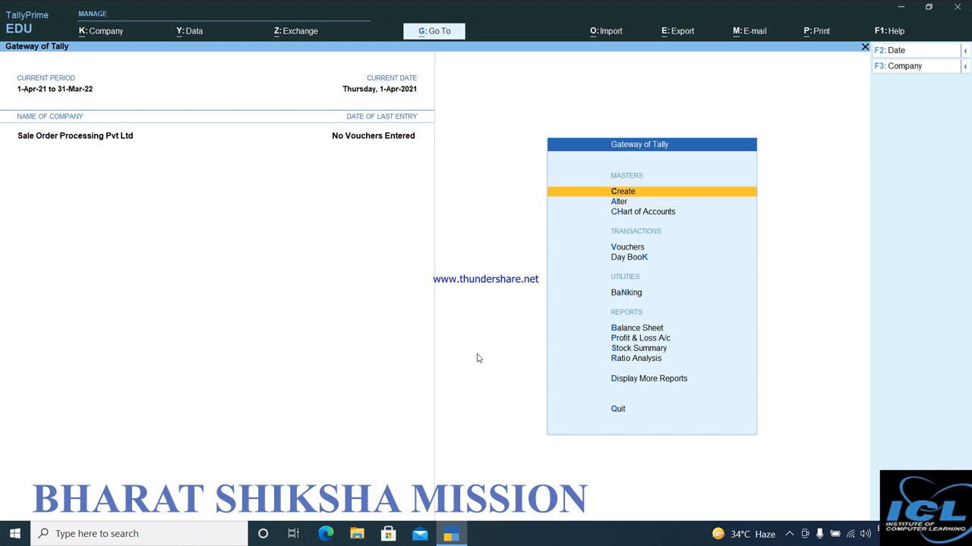
key("Return")
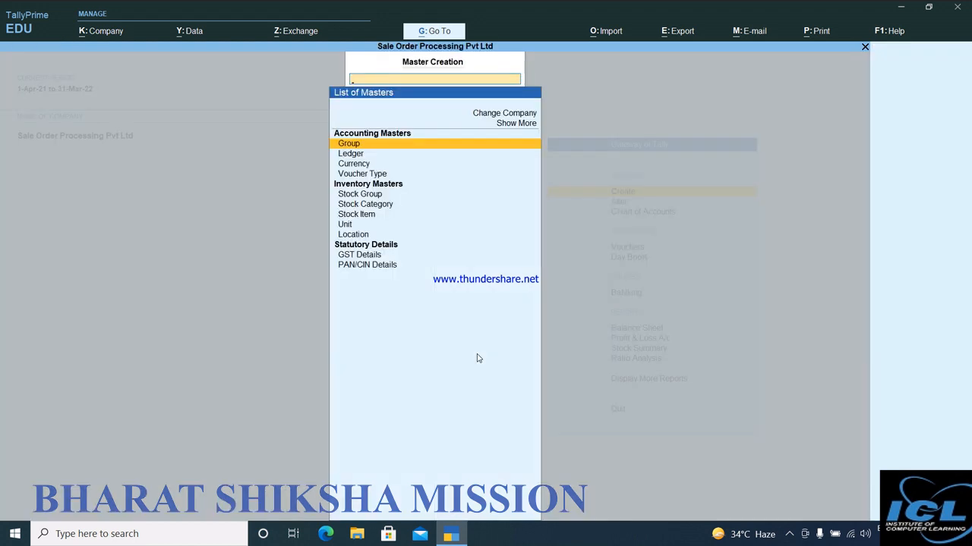
key("Down")
key("Down")
key("Down")
key("Down")
key("Down")
key("Down")
key("Down")
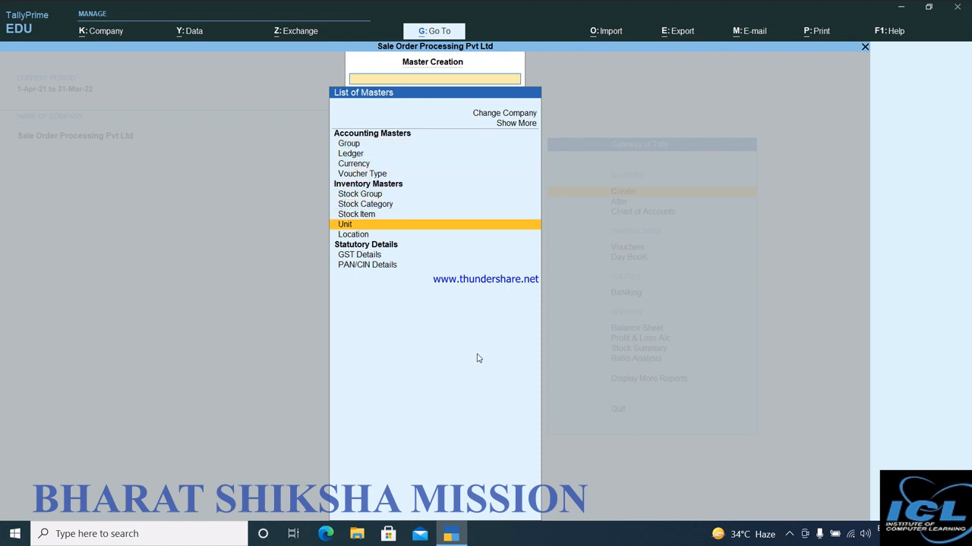
key("Down")
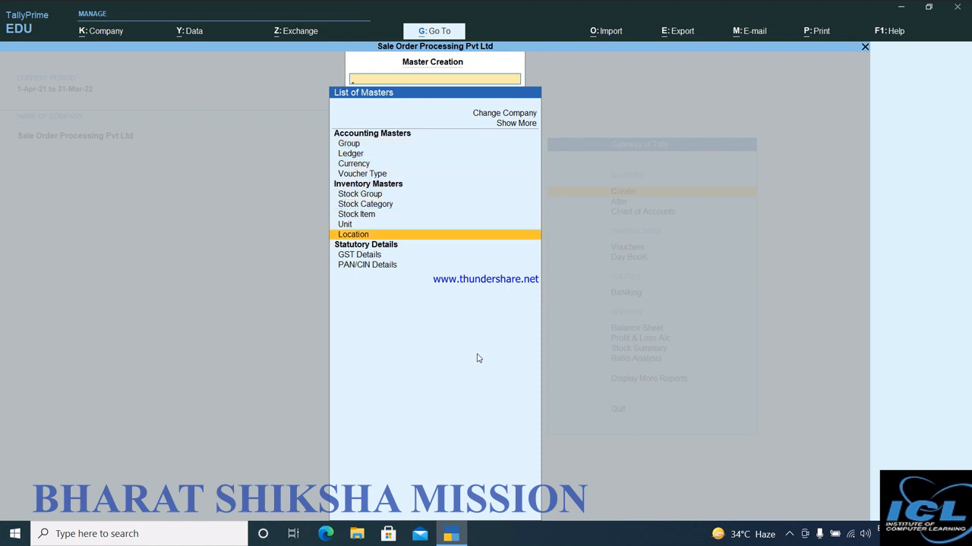
key("Return")
key("Return")
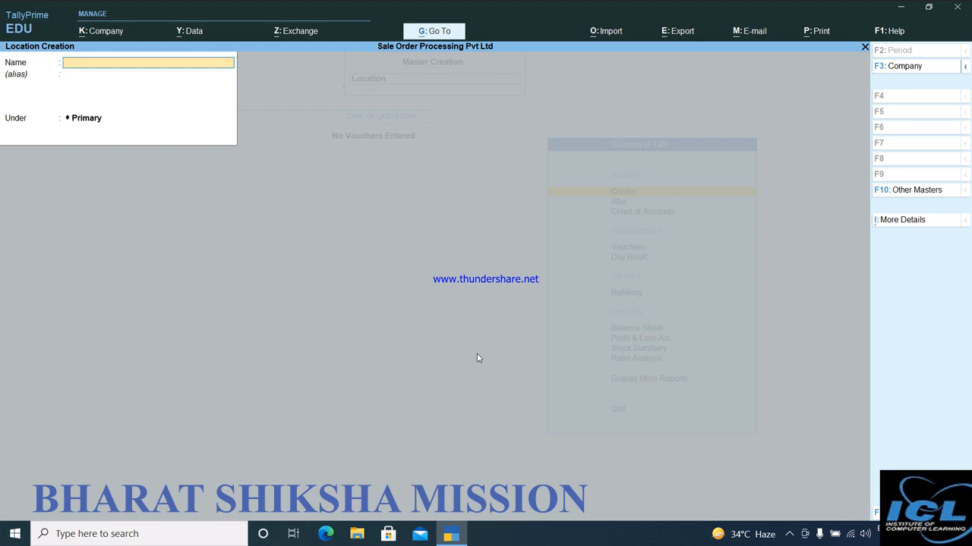
Create the location Delhi under Primary, save it and return to the list of masters.
type("Delhi")
key("Return")
key("Return")
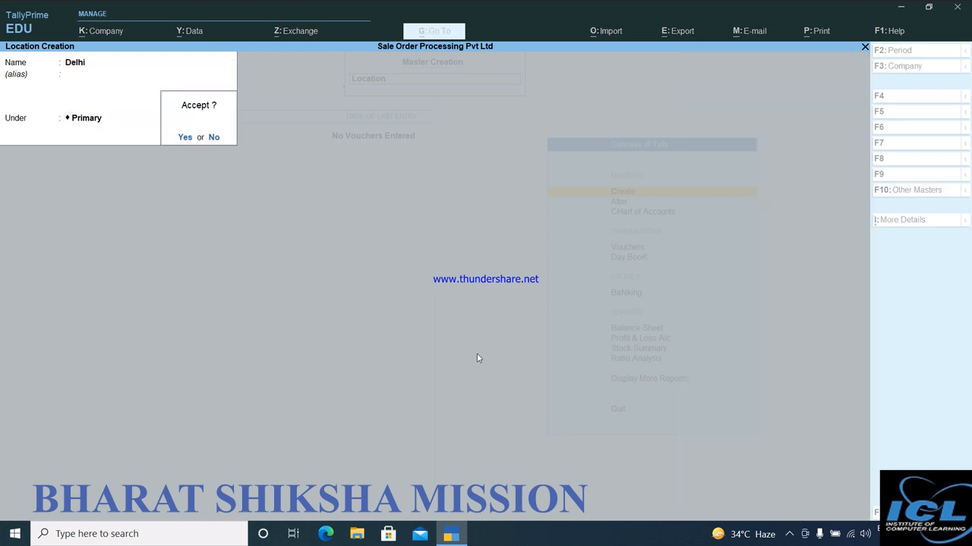
key("Return")
key("Escape")
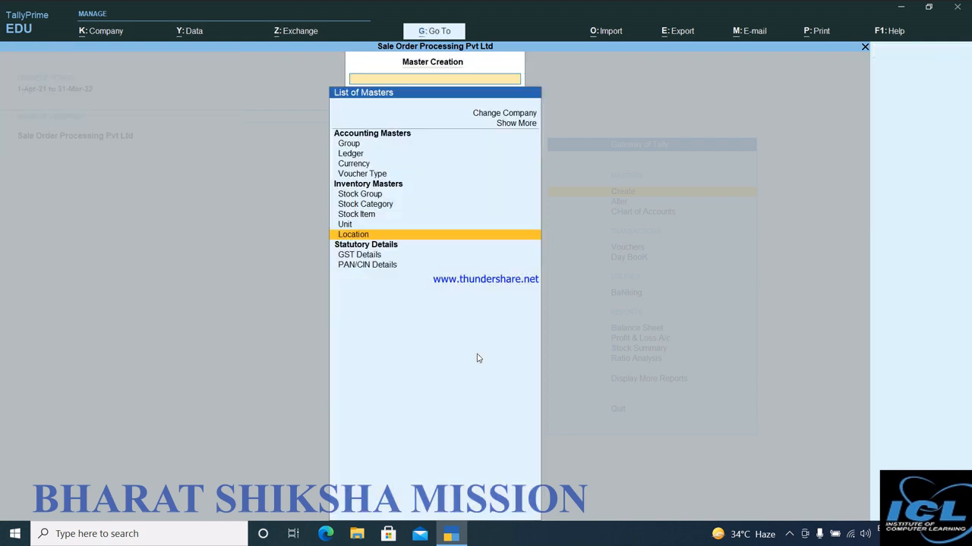
Start a new stock item named Washing Machine21452652 under Primary, with category Not Applicable.
key("Up")
key("Up")
key("Up")
key("Up")
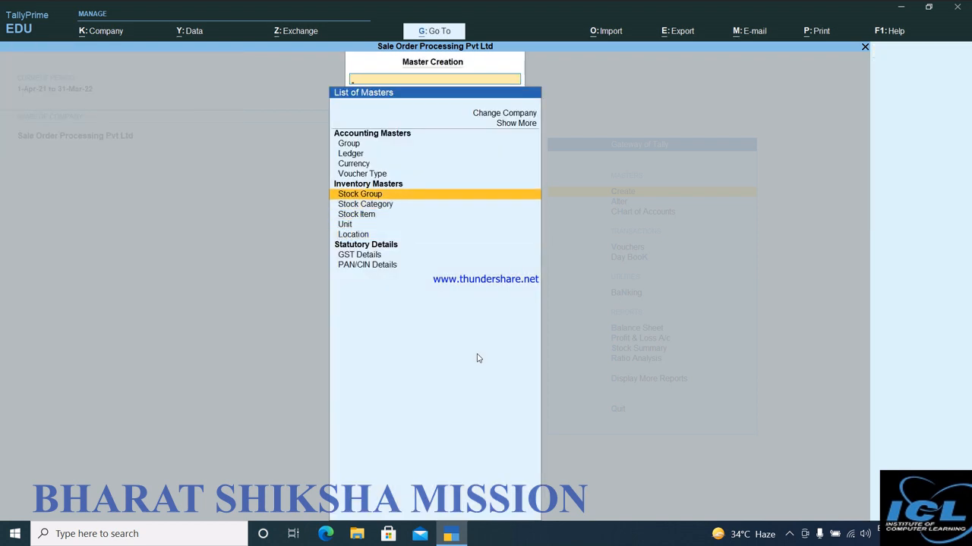
key("Down")
key("Down")
key("Return")
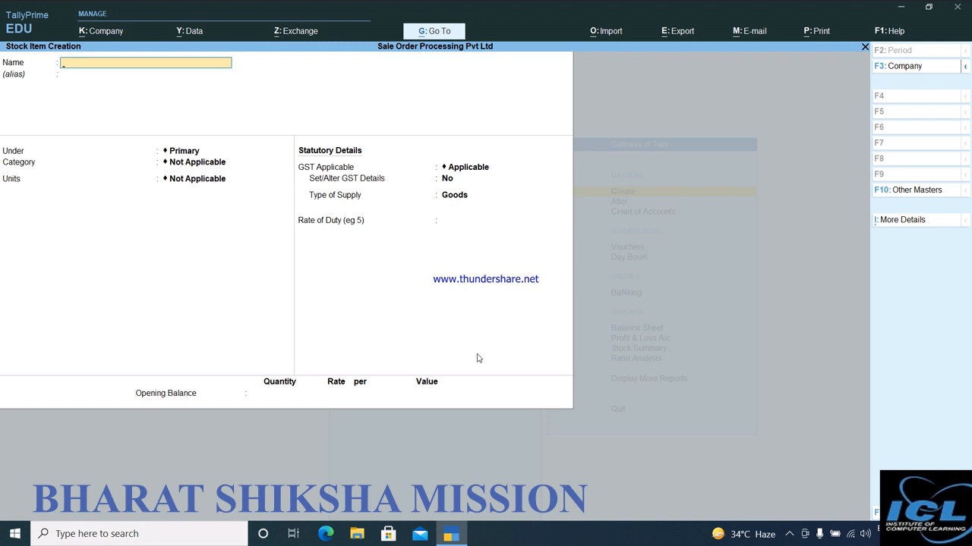
type("Washing Machine21452652")
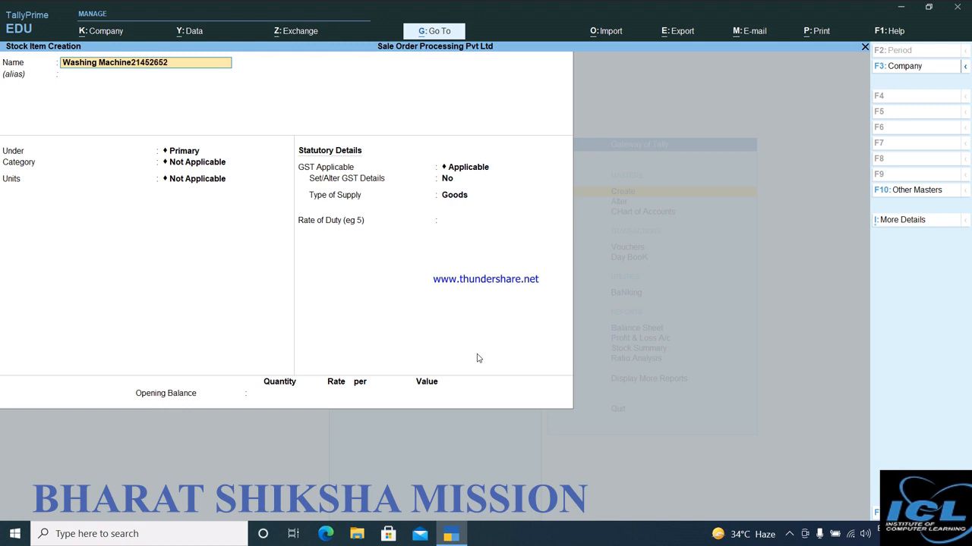
key("Return")
key("Return")
key("Return")
key("Return")
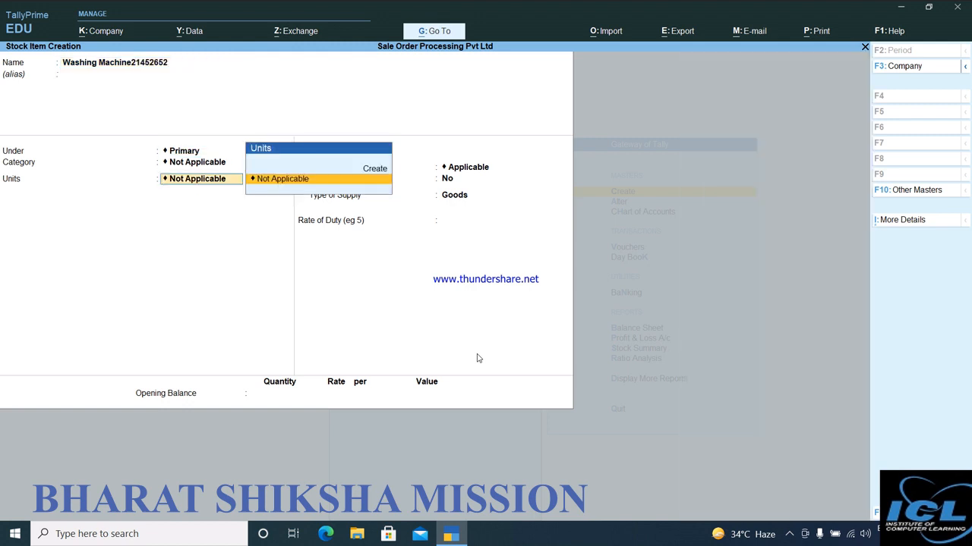
Create a simple unit for the item with symbol pcs, UQC PCS-PIECES and 0 decimal places.
key("Up")
key("Return")
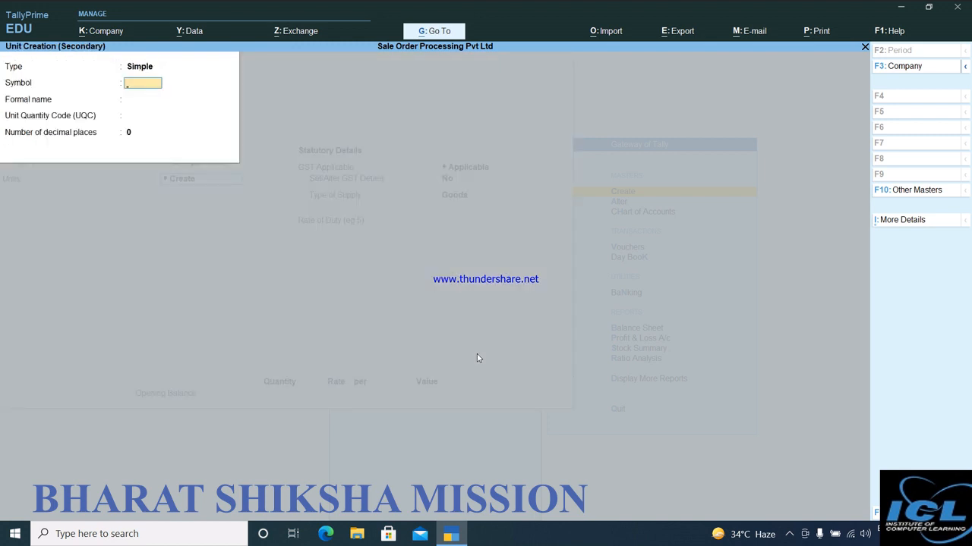
type("pcs")
key("Return")
key("Return")
type("p")
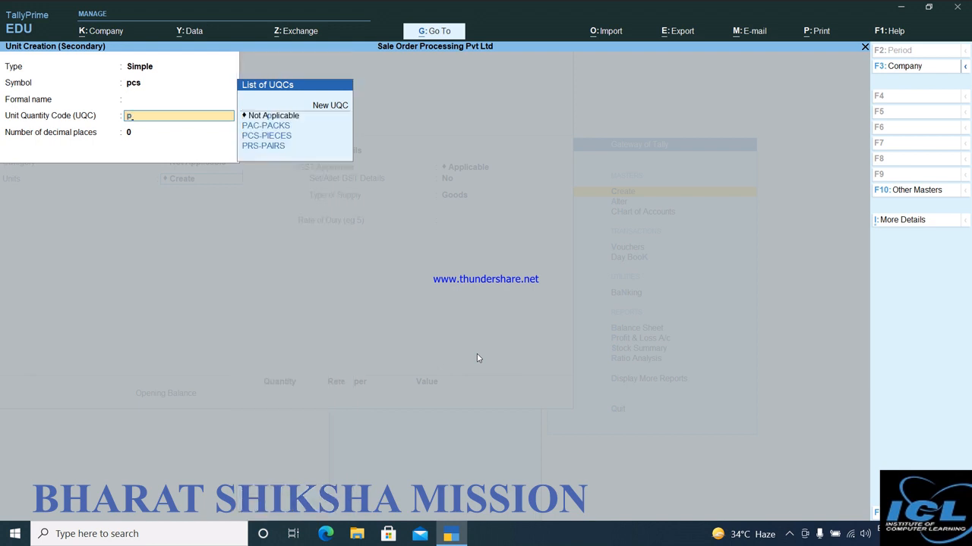
key("Down")
key("Down")
key("Return")
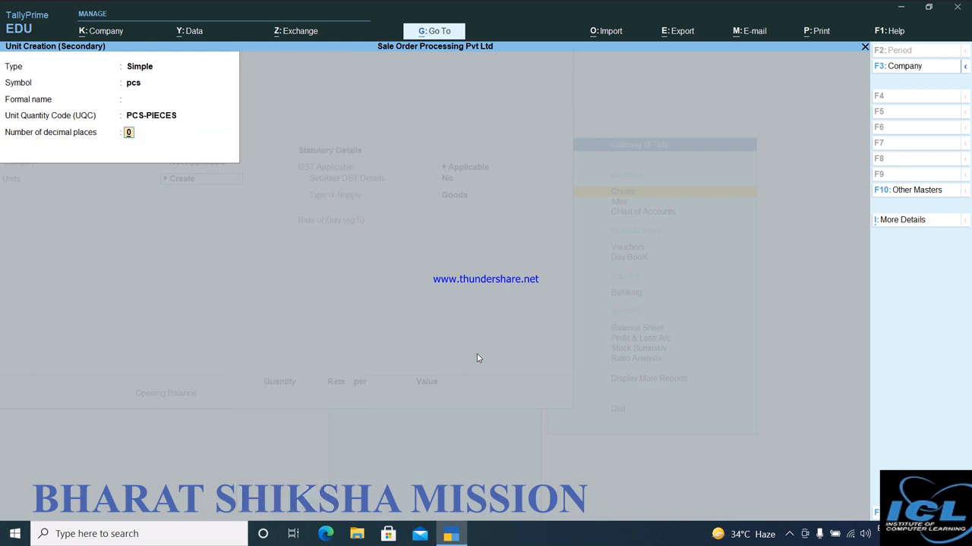
key("ctrl+a")
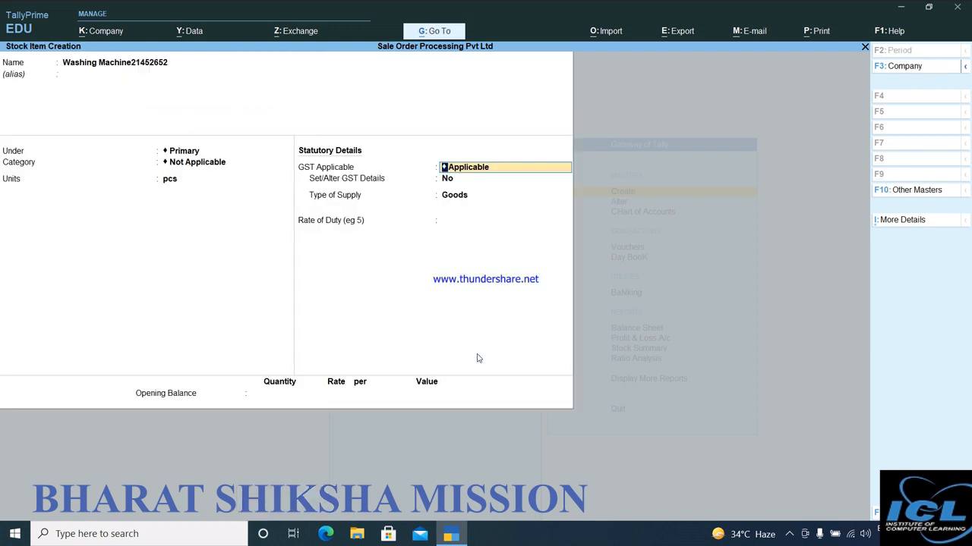
Keep the item's default GST details, enter opening stock of 10,000 pcs at Delhi at a rate of 8,000 per pcs, and save the item.
key("Return")
key("Return")
key("Return")
key("Return")
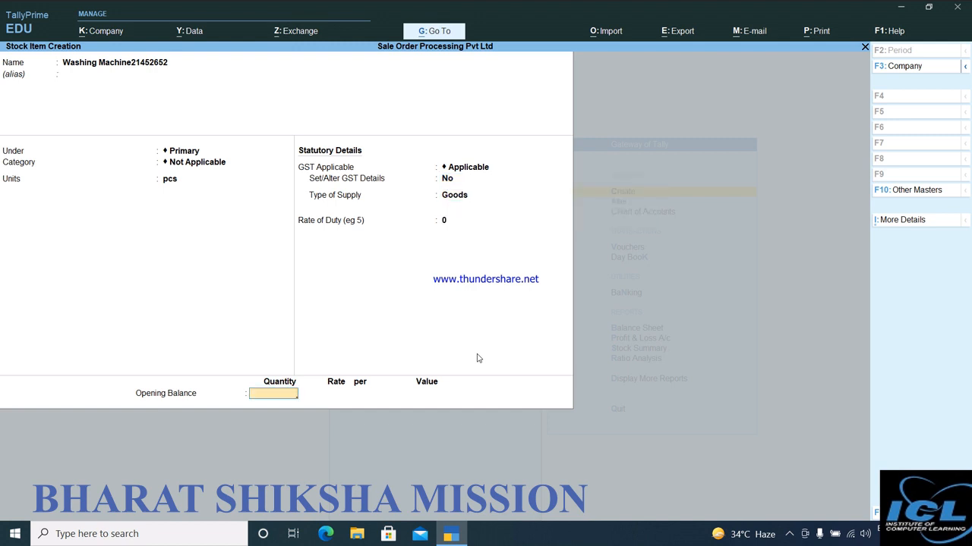
type("10000")
key("Return")
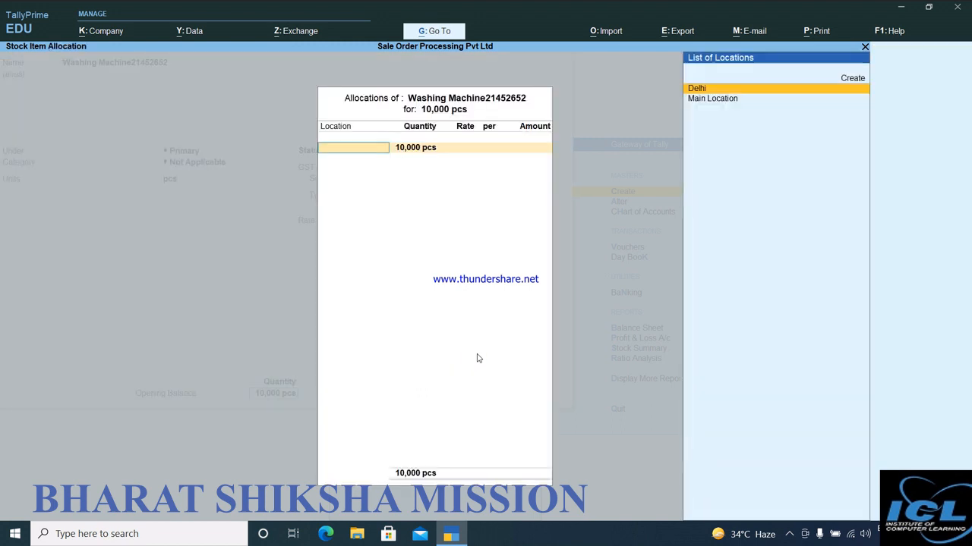
key("Return")
key("Return")
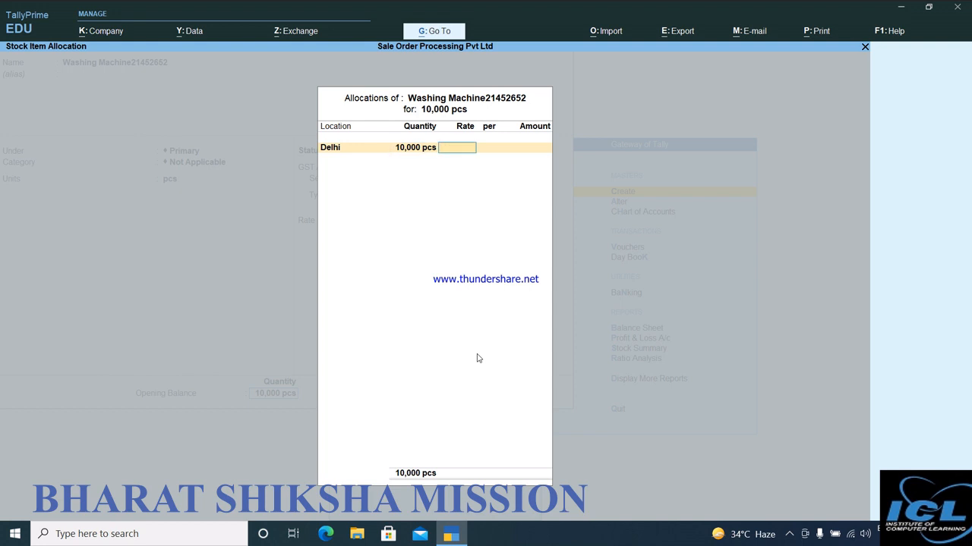
type("8000")
key("Return")
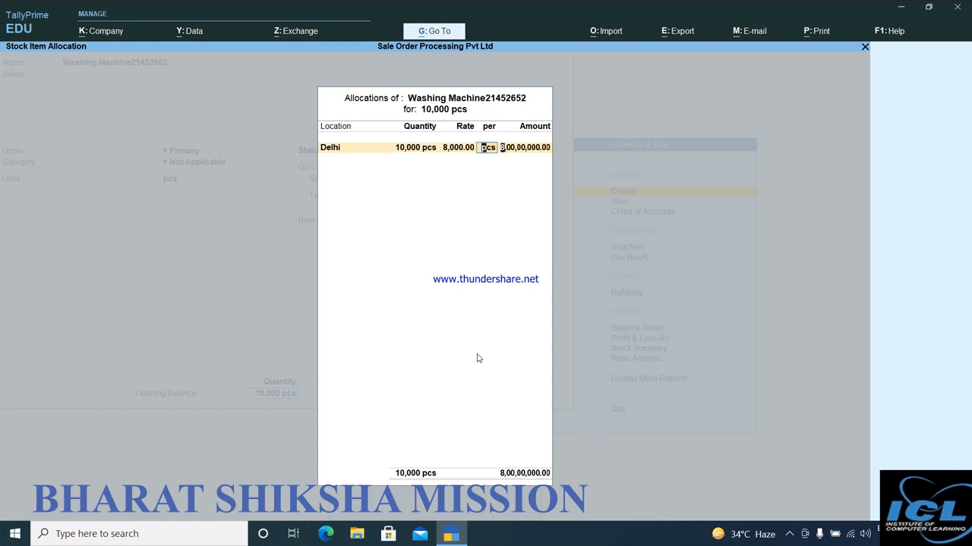
key("Return")
key("Return")
key("Return")
Start the stock item Mobile 5214 under Primary with unit pcs, keeping the default GST details.
key("Return")
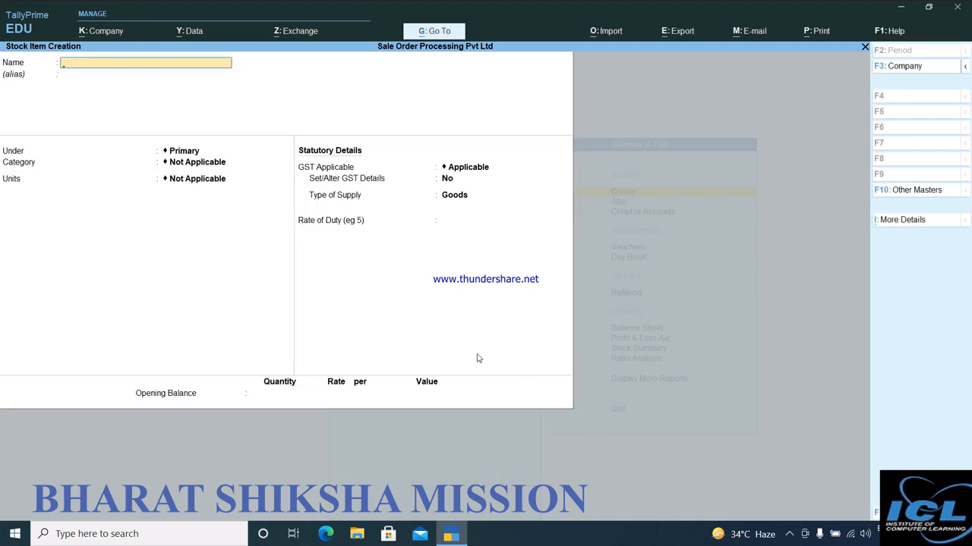
type("Mobile 521")
key("Return")
key("Return")
key("Return")
key("Return")
key("Down")
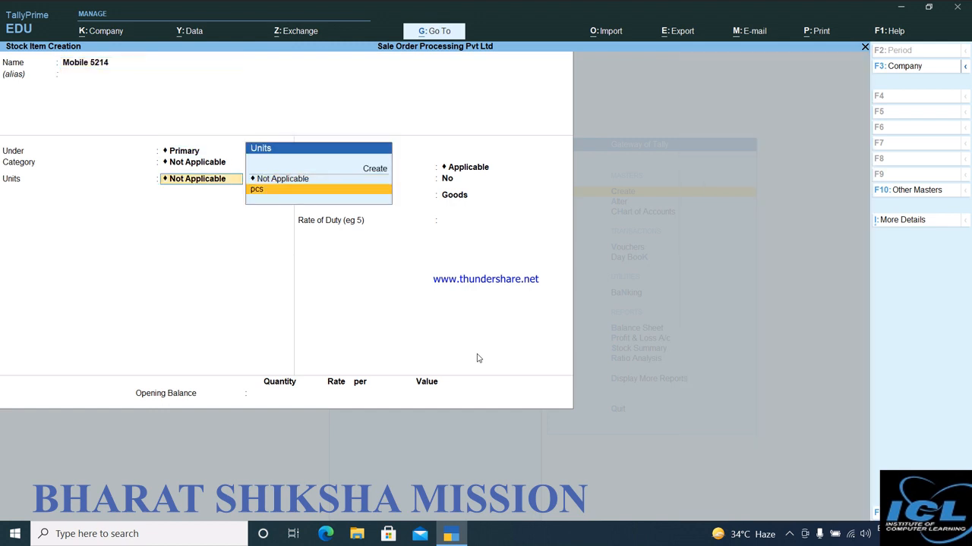
key("Return")
key("Return")
key("Return")
Enter opening stock of 50,000 pcs at Delhi at a rate of 15,000 per pcs, save the item and leave stock item creation.
key("Return")
key("Return")
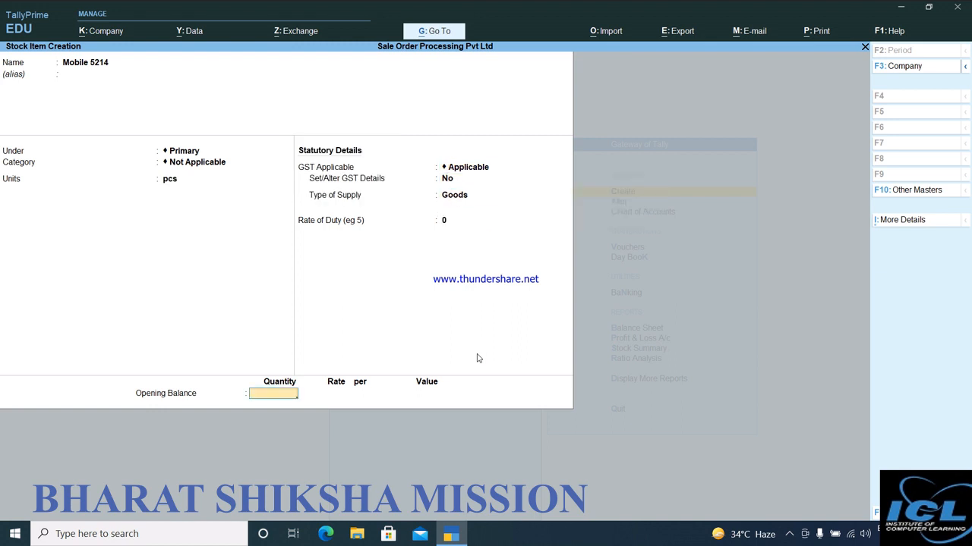
type("5000")
key("Return")
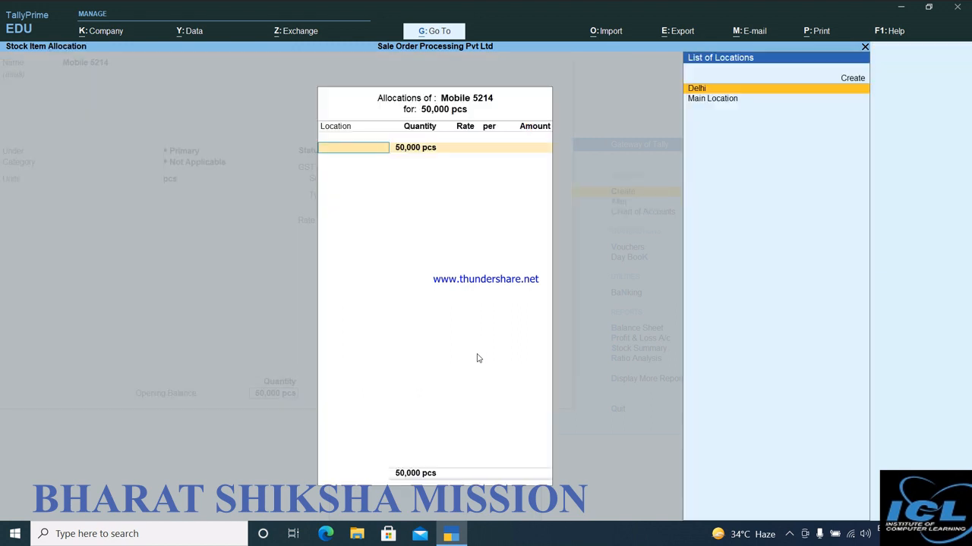
key("Return")
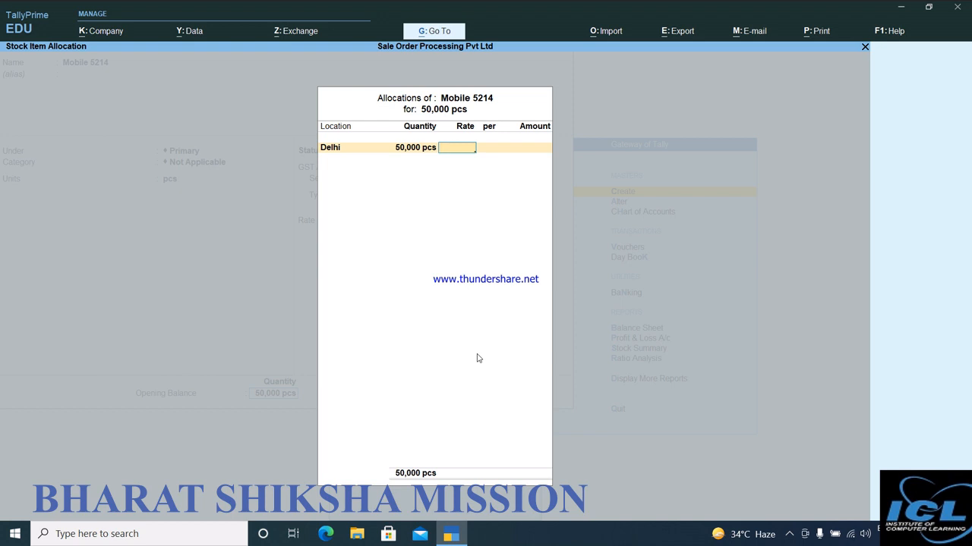
type("15000")
key("Return")
key("Return")
key("Return")
key("Return")
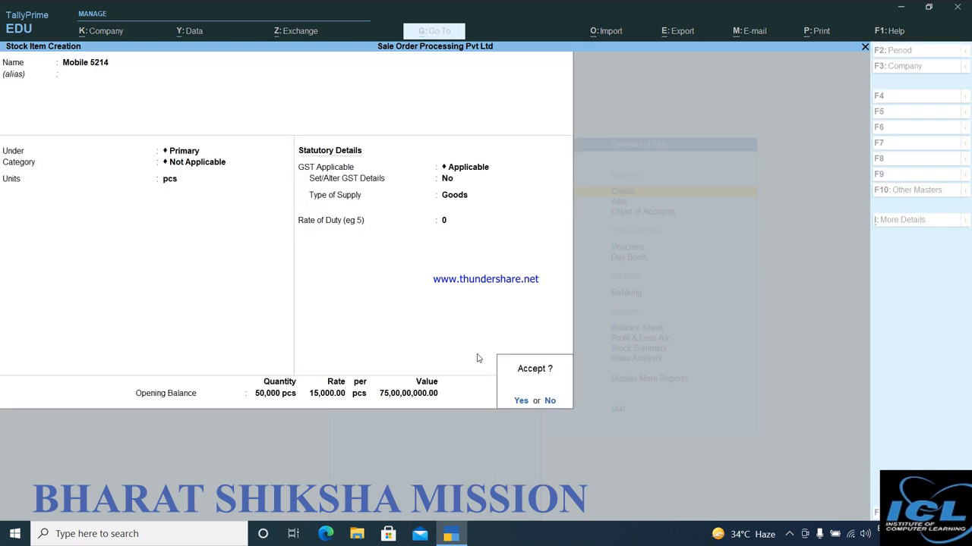
key("Return")
key("Escape")
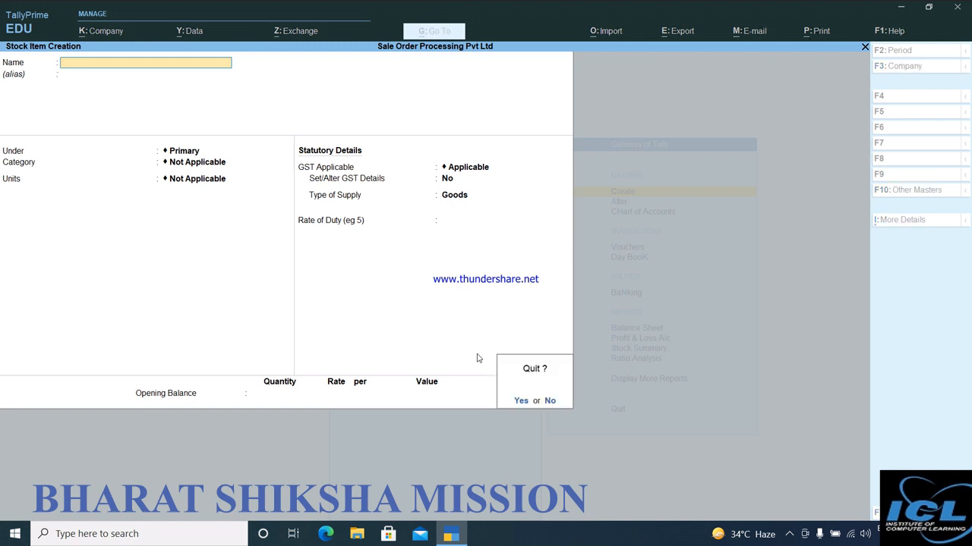
key("Return")
key("Escape")
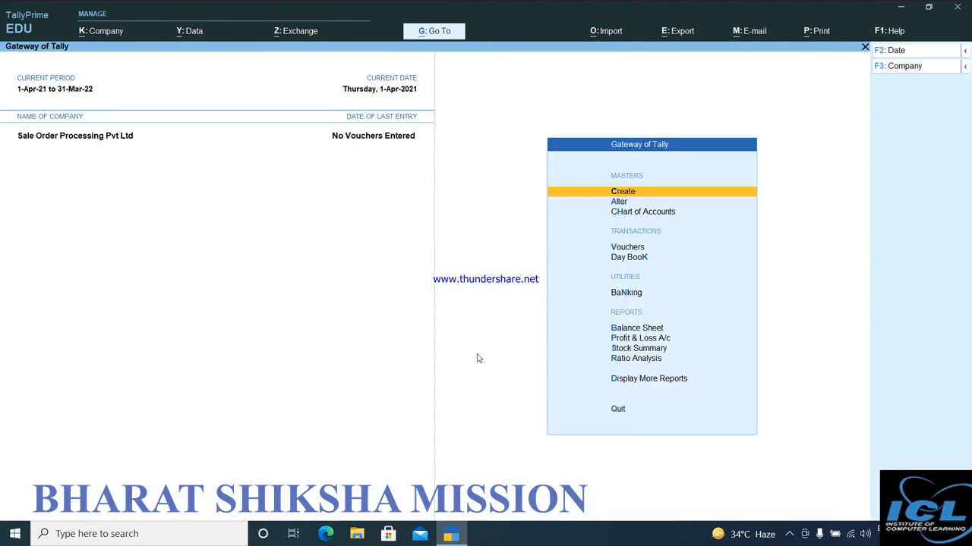
Start a purchase voucher with supplier invoice number 2212 dated 1-Apr-21 and party Cash, leaving the receipt details blank.
key("Down")
key("Down")
key("Down")
key("Return")
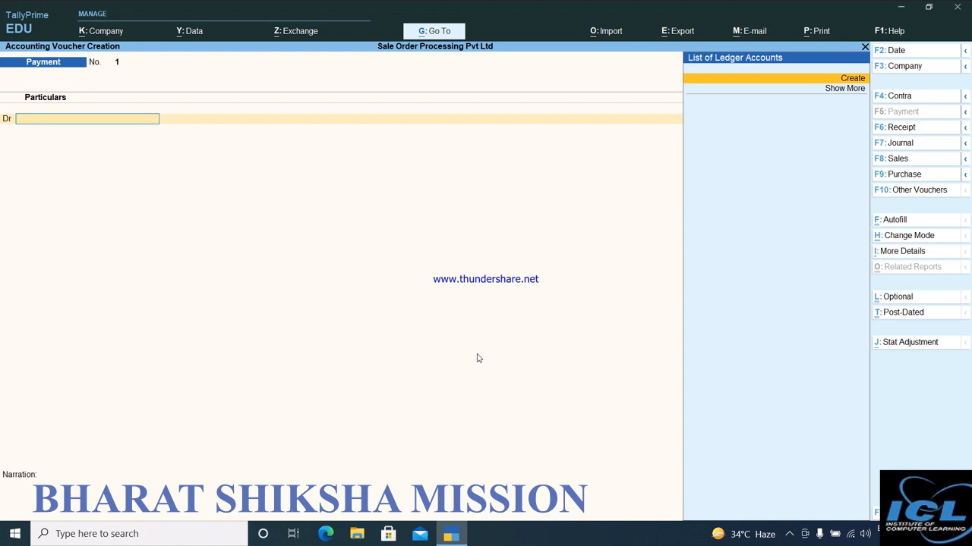
key("F9")
type("2212")
key("Return")
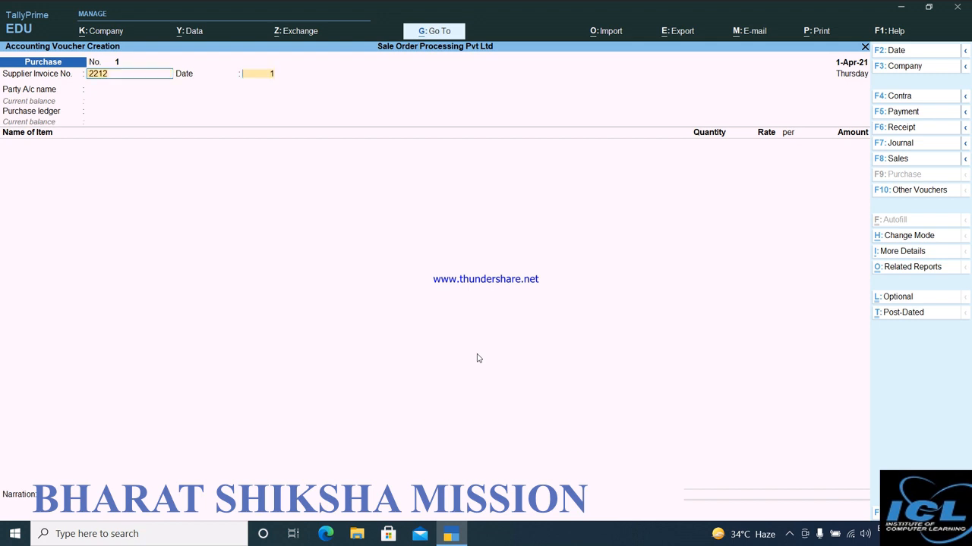
key("Return")
key("Return")
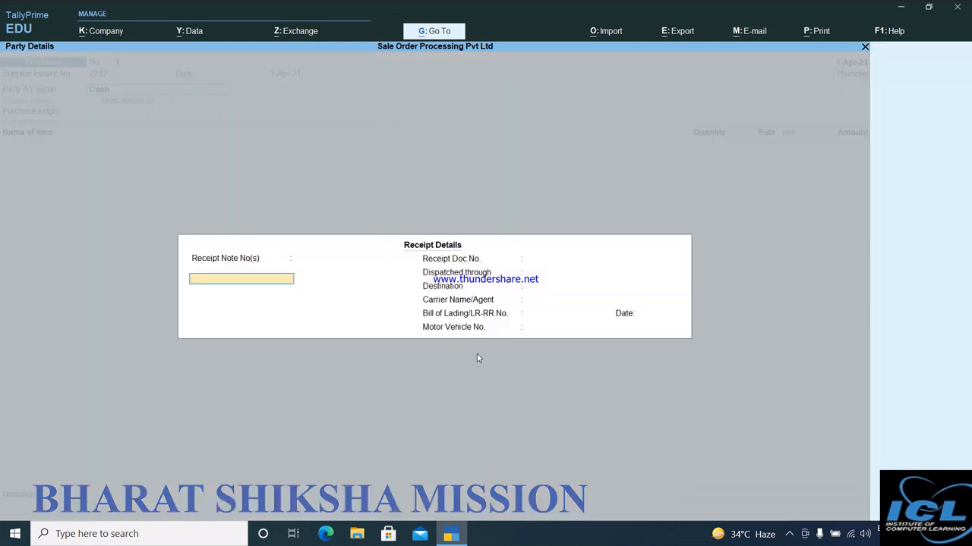
key("Return")
key("Return")
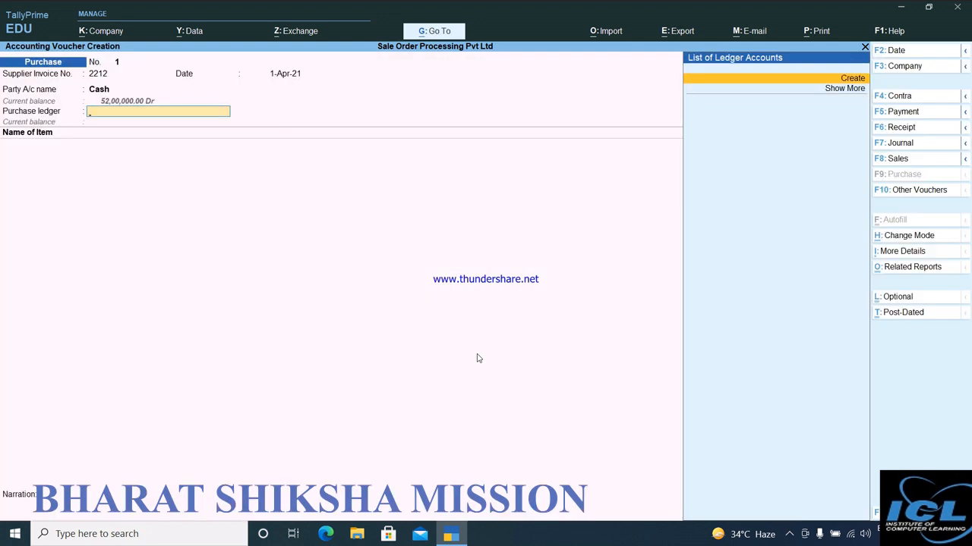
Create a ledger named Purchase under Purchase Accounts from within the voucher and use it as the purchase ledger.
key("alt+c")
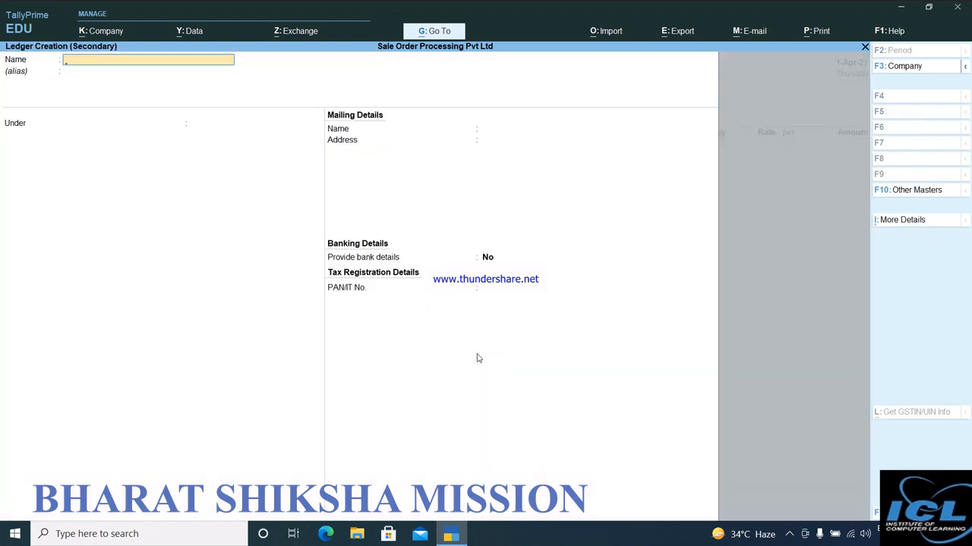
type("Purchase")
key("Return")
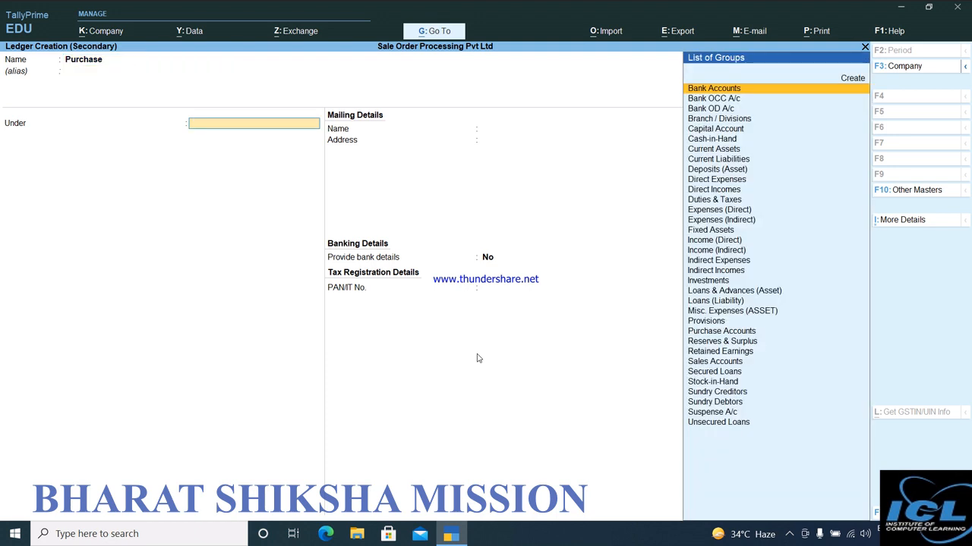
type("Pu")
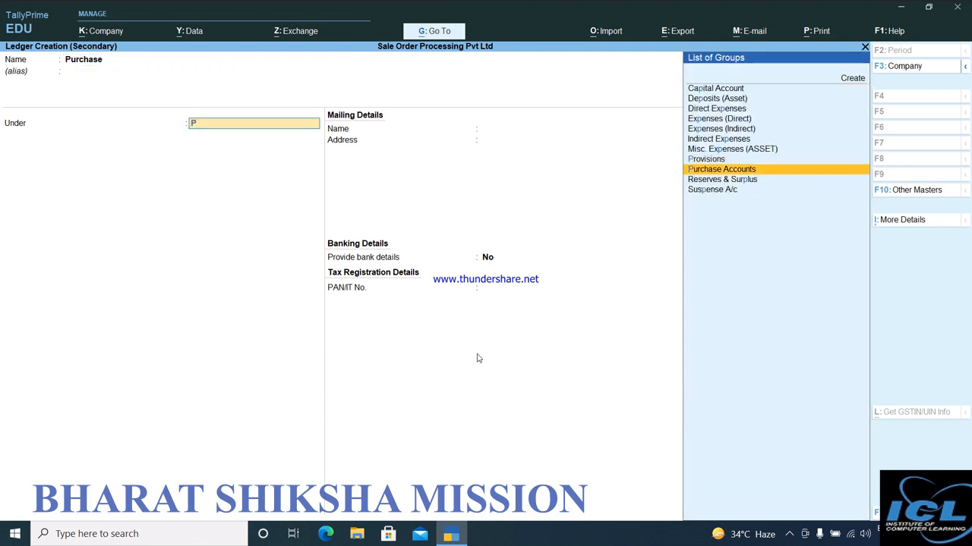
key("Return")
key("ctrl+a")
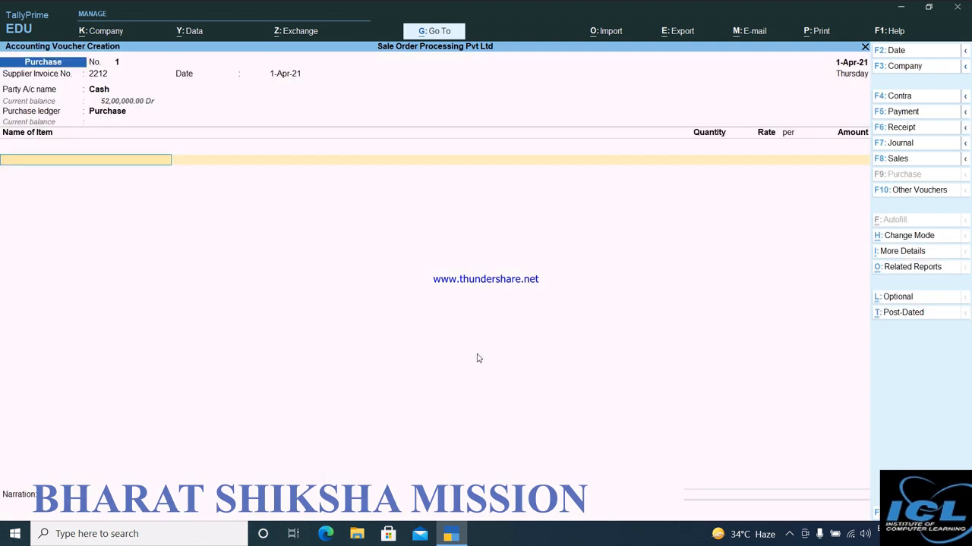
Add Mobile 5214 to the purchase voucher with 2,000 pcs at Delhi, keeping the rate of 15,000 per pcs.
key("Down")
key("Down")
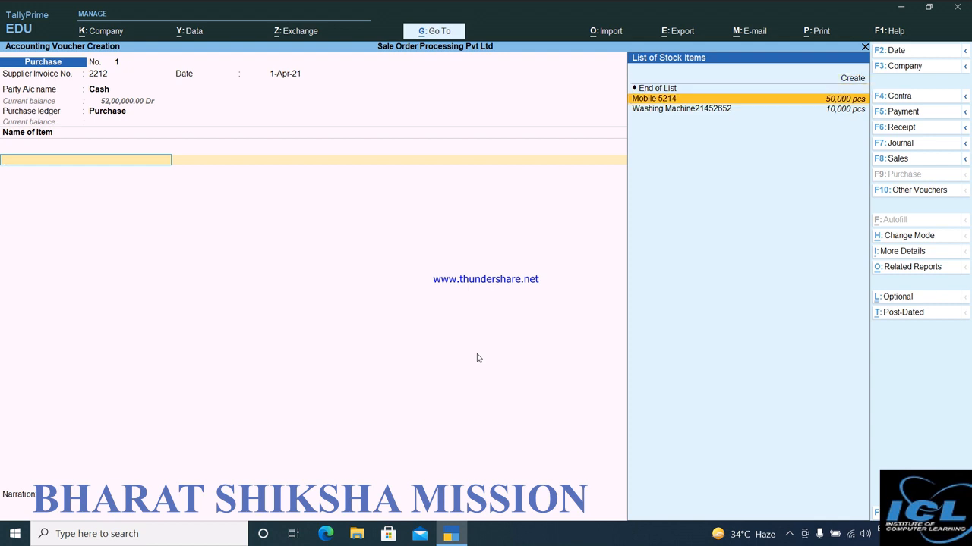
key("Return")
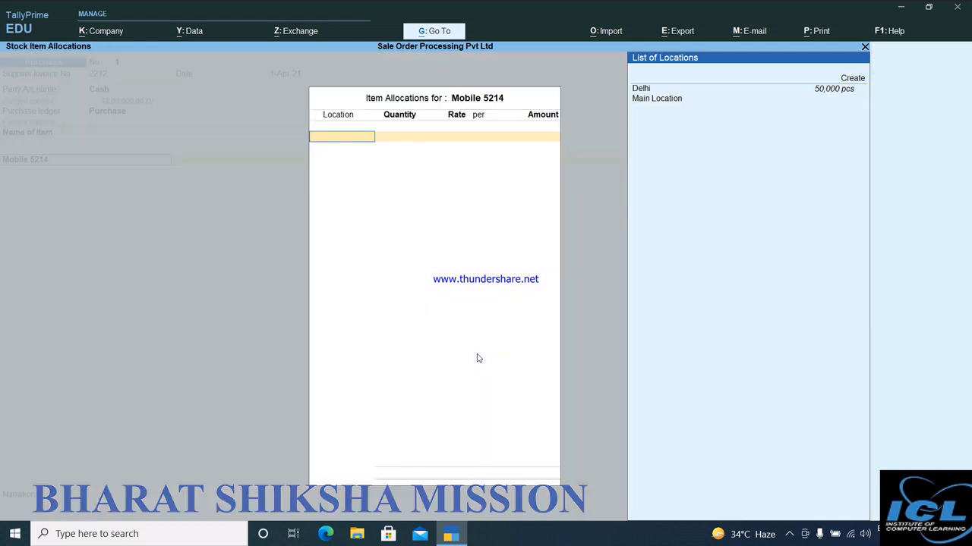
key("Down")
key("Down")
key("Return")
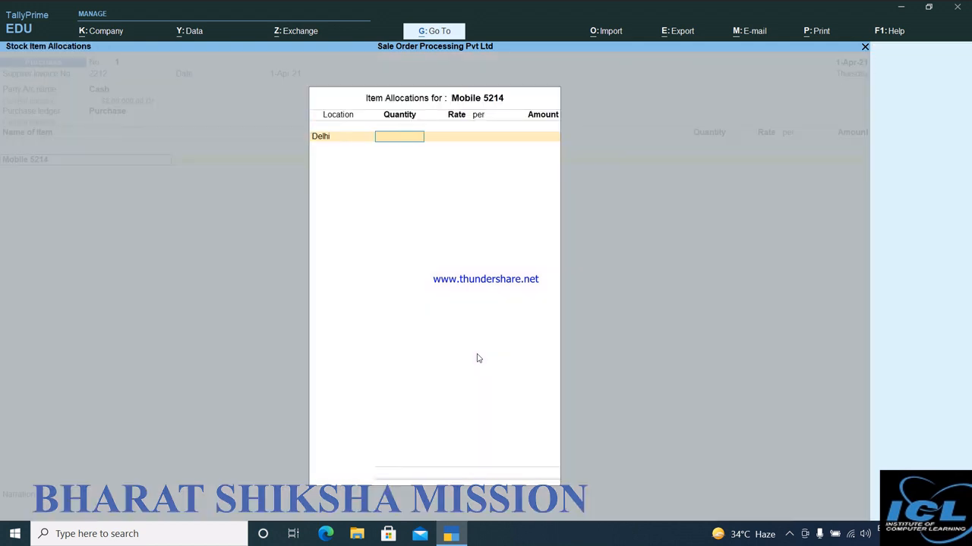
type("2000")
key("Return")
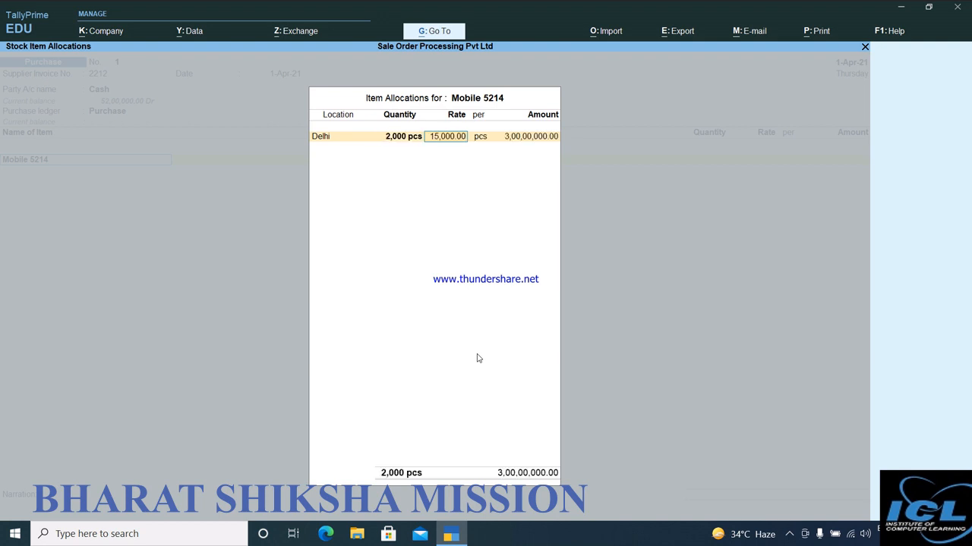
key("Return")
key("Return")
key("Return")
key("Return")
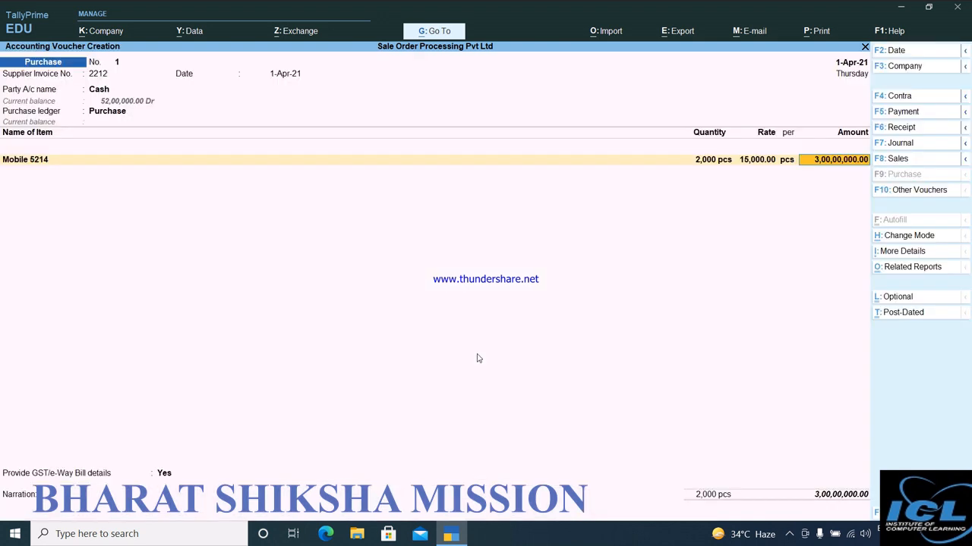
Add Washing Machine21452652 as the second item of the purchase voucher.
type("w")
key("Return")
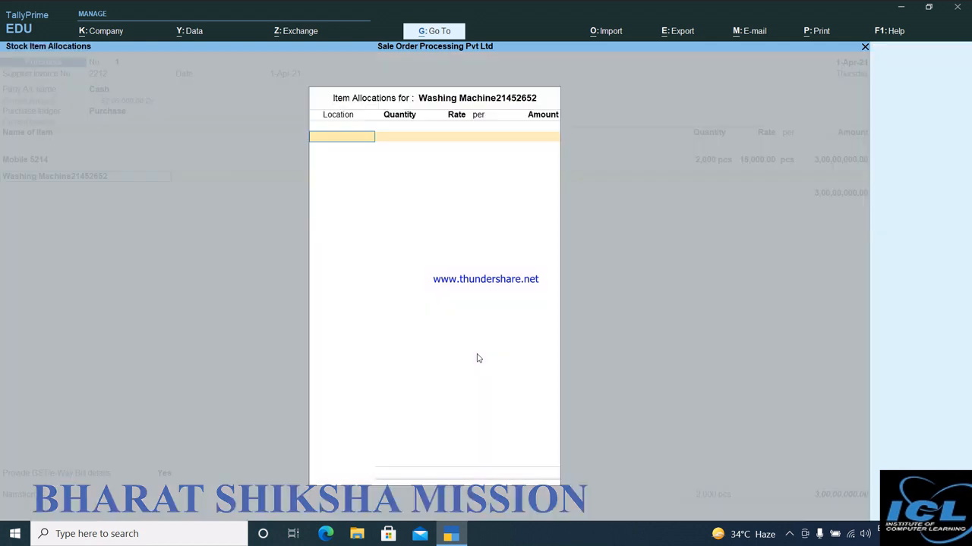
key("Up")
key("Return")
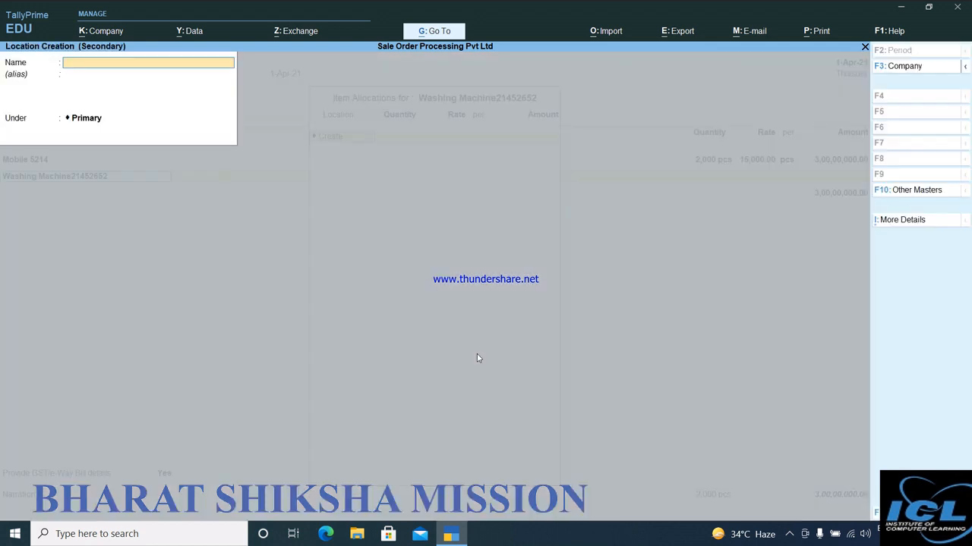
key("Escape")
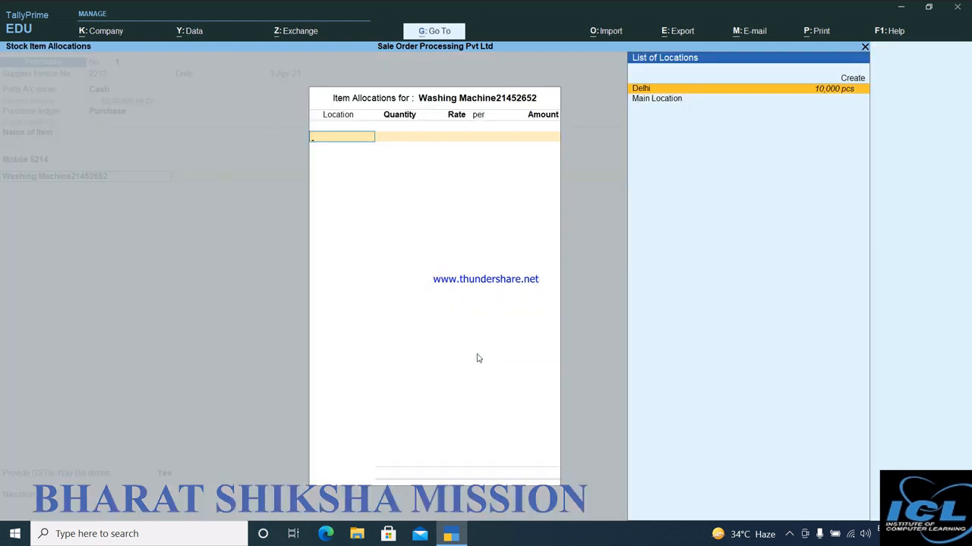
Allocate 3,000 pcs of the washing machine to Delhi, keeping the rate of 8,000 per pcs.
key("Return")
type("3,00")
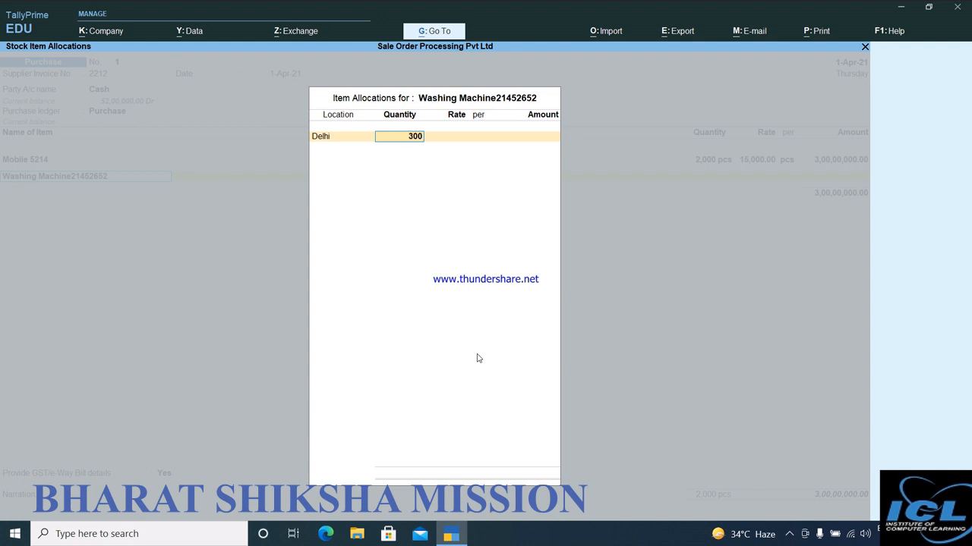
type("0")
key("Return")
key("Return")
key("Return")
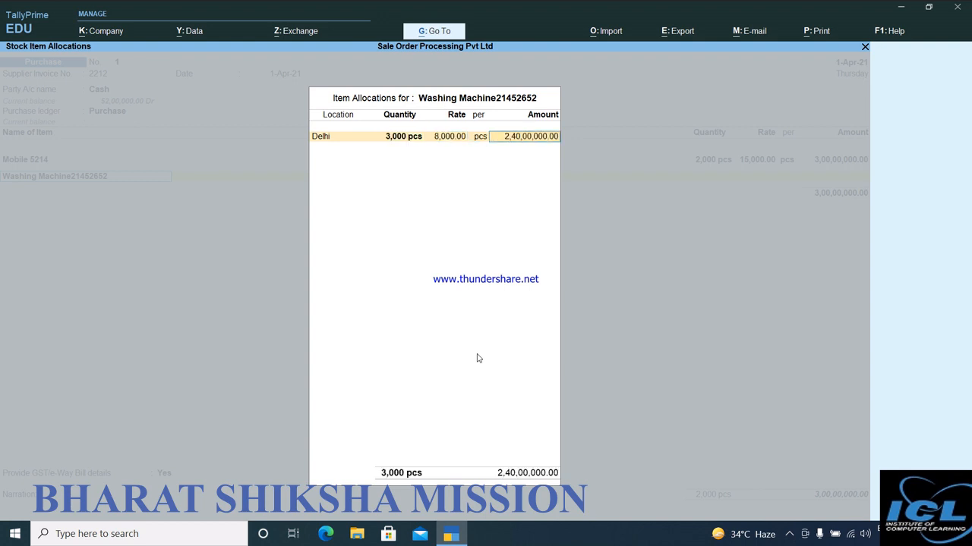
key("Return")
key("Return")
End the item list, set Provide GST/e-Way Bill details to No, save the purchase voucher and leave voucher entry.
key("Return")
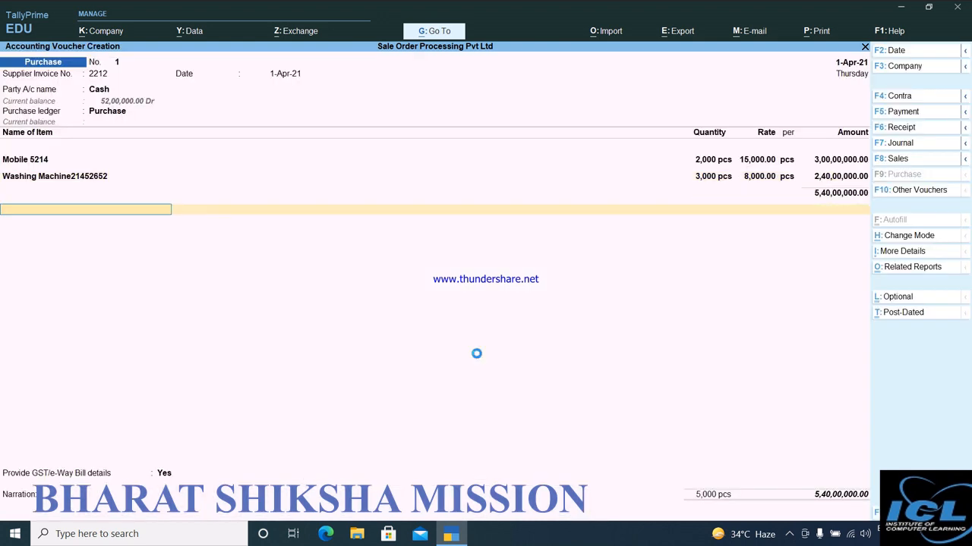
key("Return")
type("n")
key("Return")
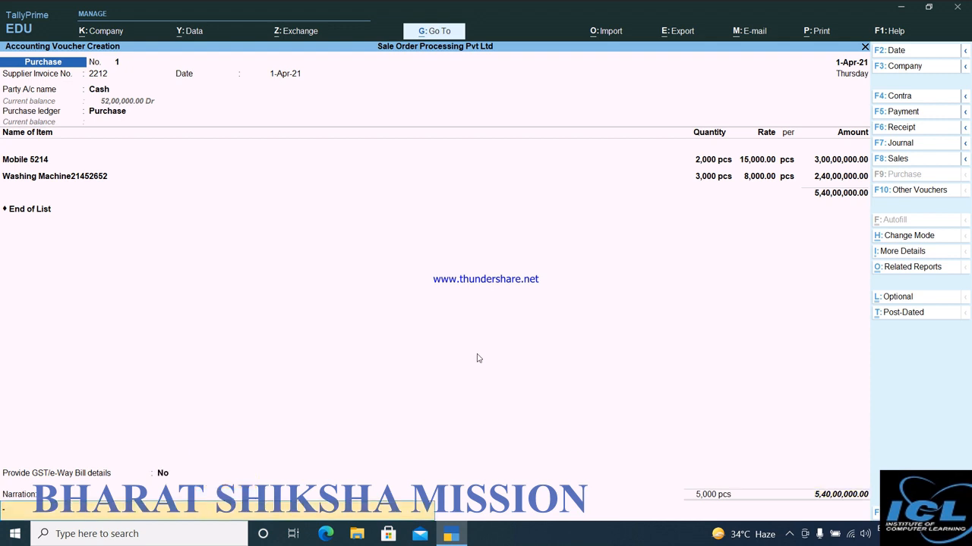
key("Return")
key("Return")
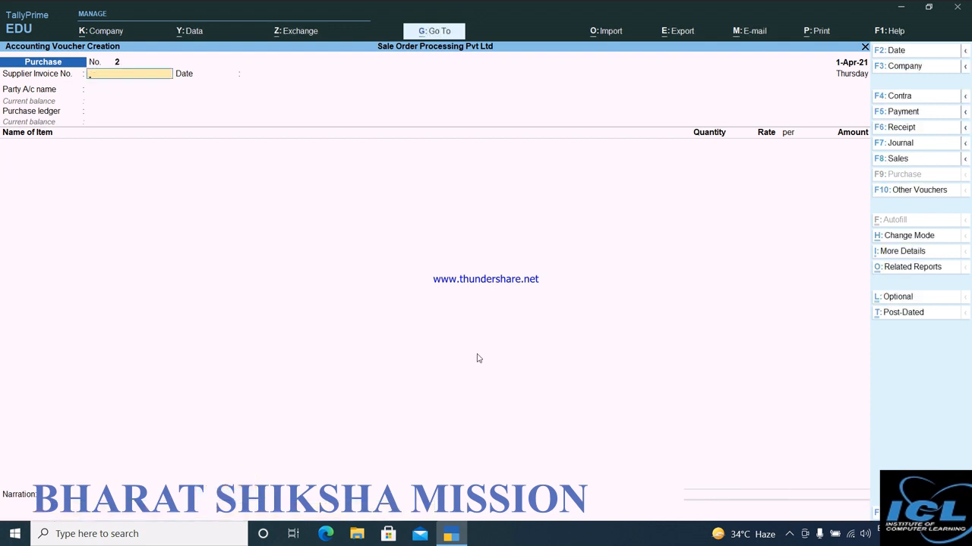
key("Escape")
key("y")
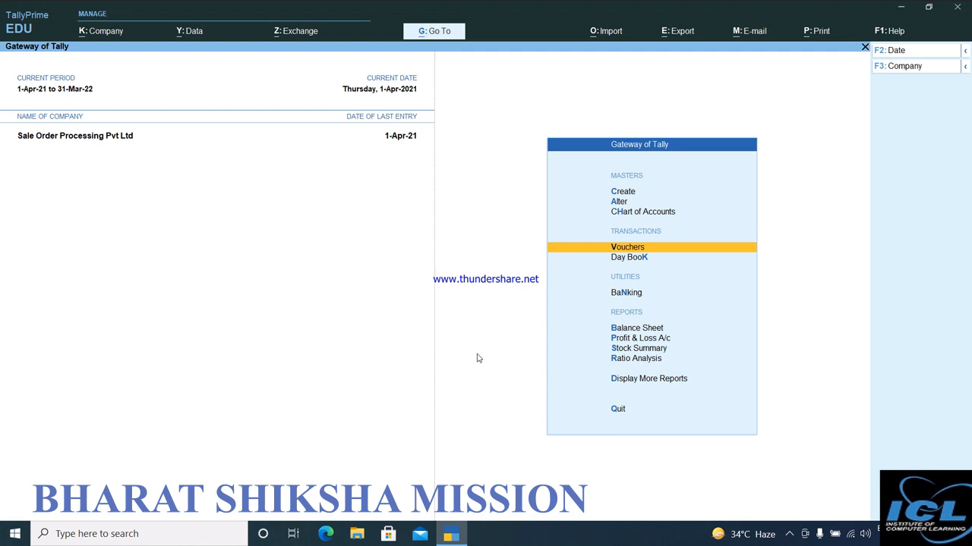
Review the closing quantities, rates and values of both items in the Stock Summary, then return to the Gateway of Tally.
key("Down")
key("Down")
key("Down")
key("Down")
key("Down")
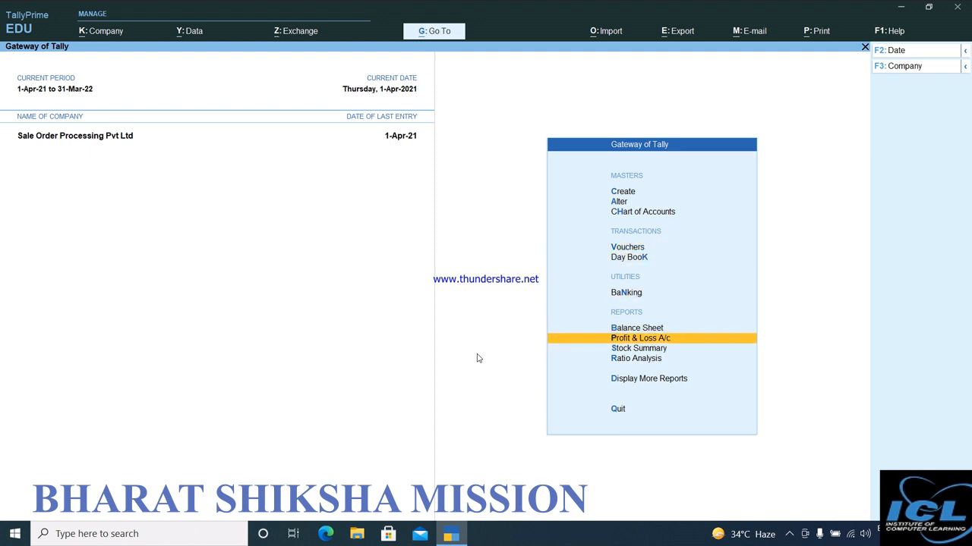
key("Return")
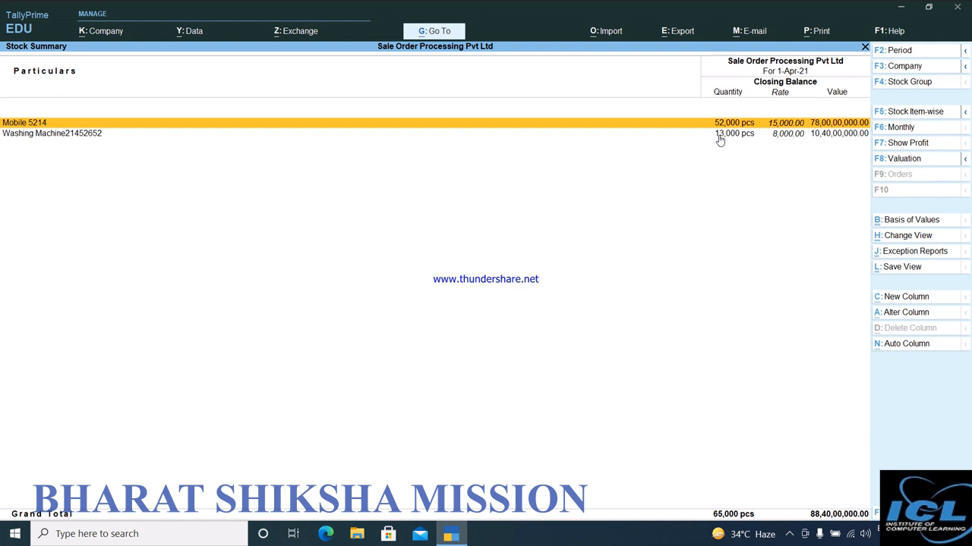
left_click(788, 538)
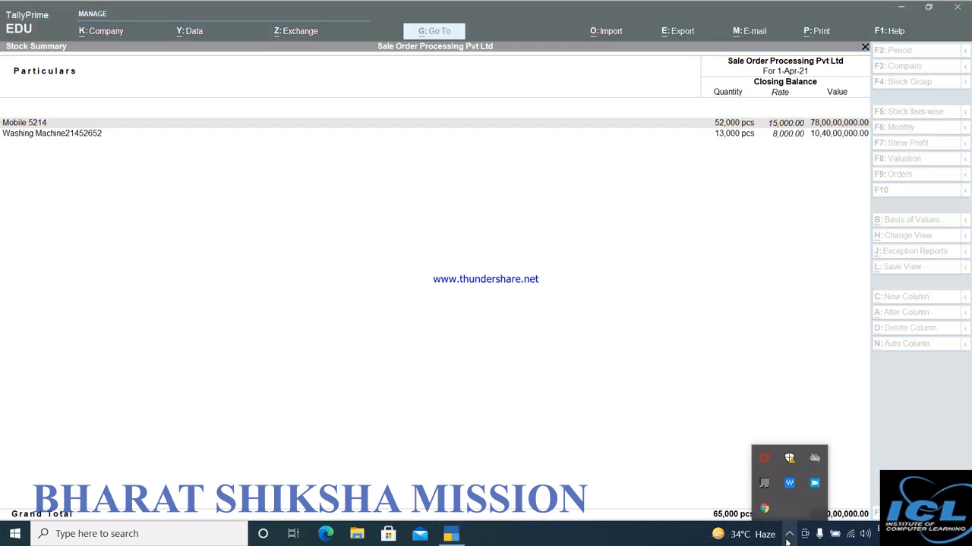
left_click(788, 537)
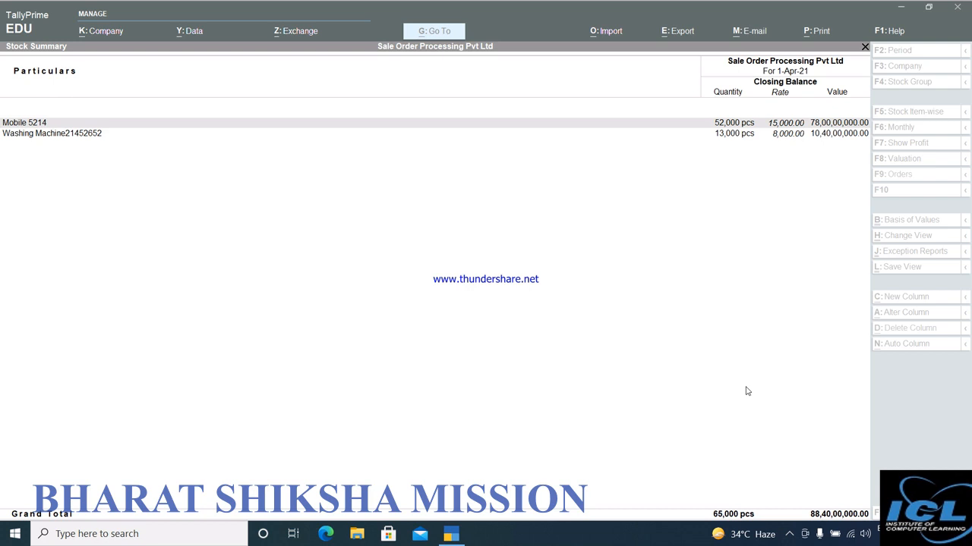
left_click(730, 338)
key("Escape")
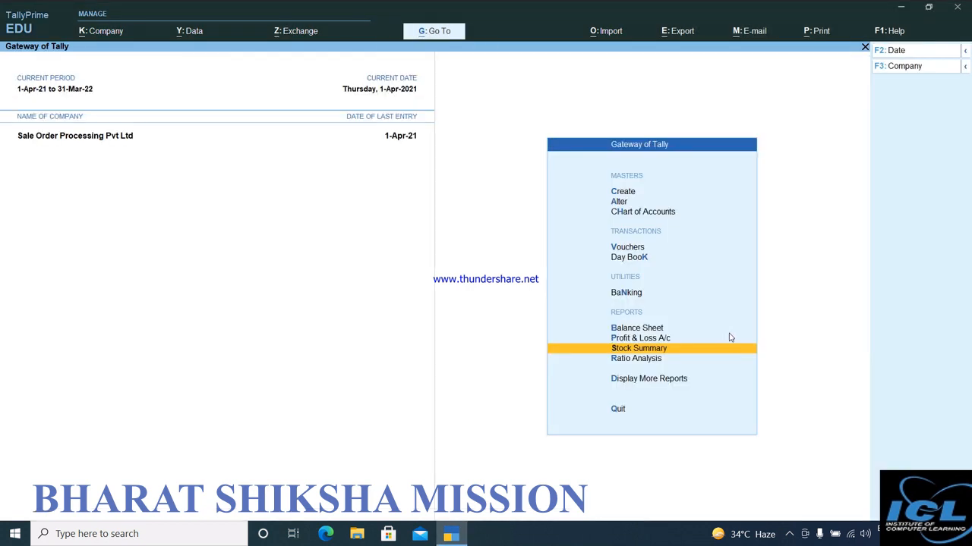
key("Escape")
key("Escape")
Open voucher entry and expand the list of other voucher types to include the inactive ones.
key("Down")
key("Down")
key("Down")
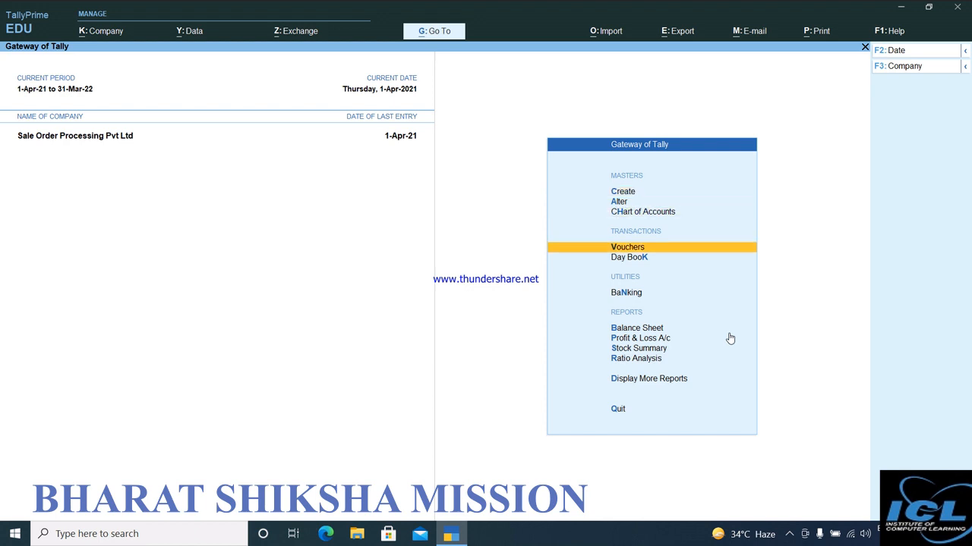
key("Return")
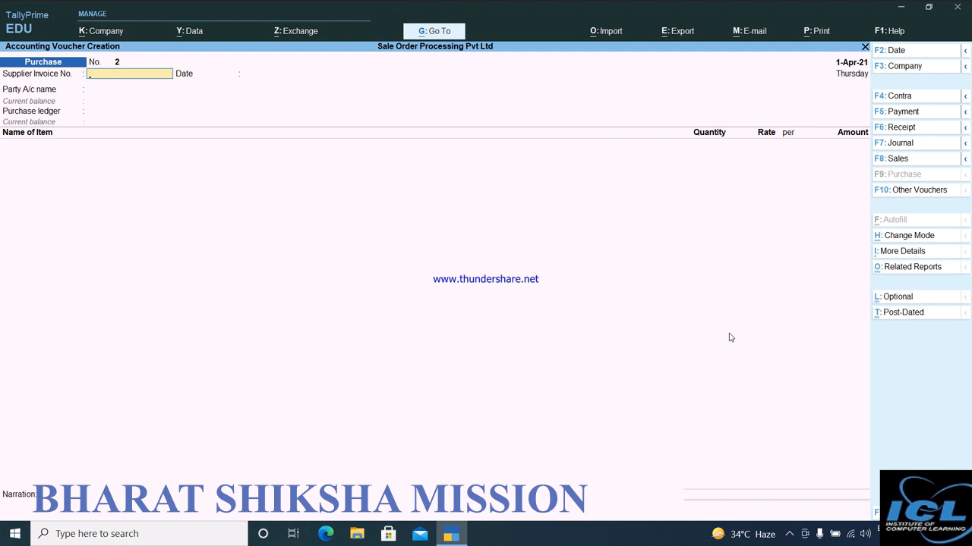
key("F10")
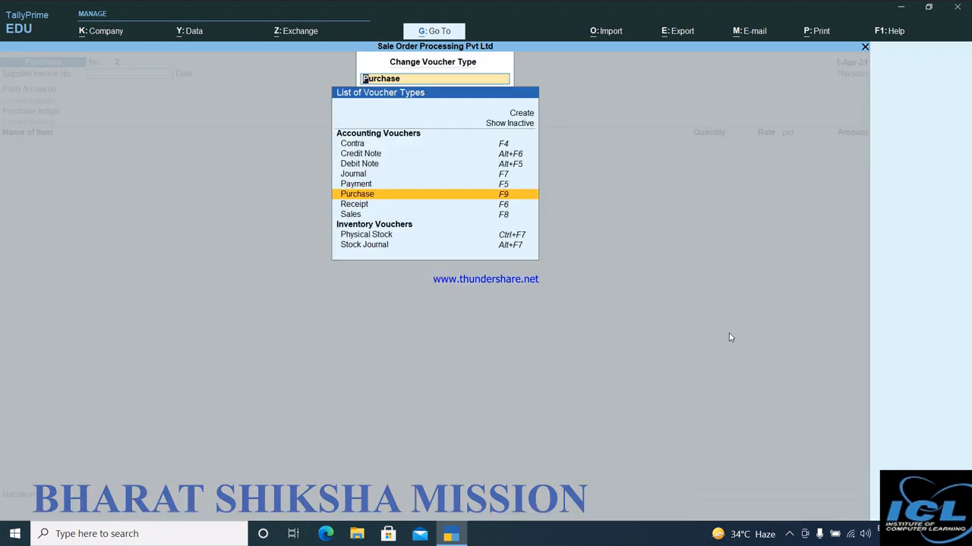
key("Up")
key("Up")
key("Up")
key("Up")
key("Up")
key("Up")
key("Up")
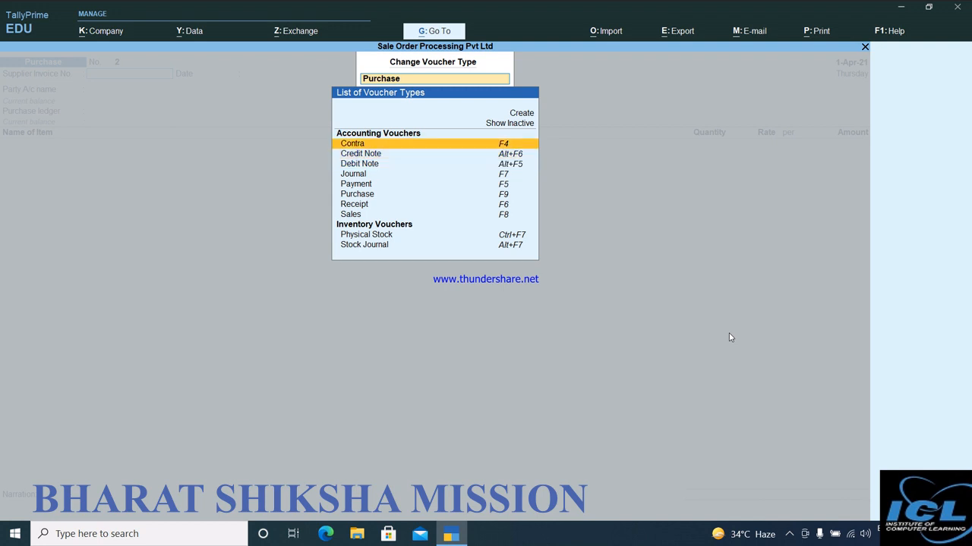
key("Return")
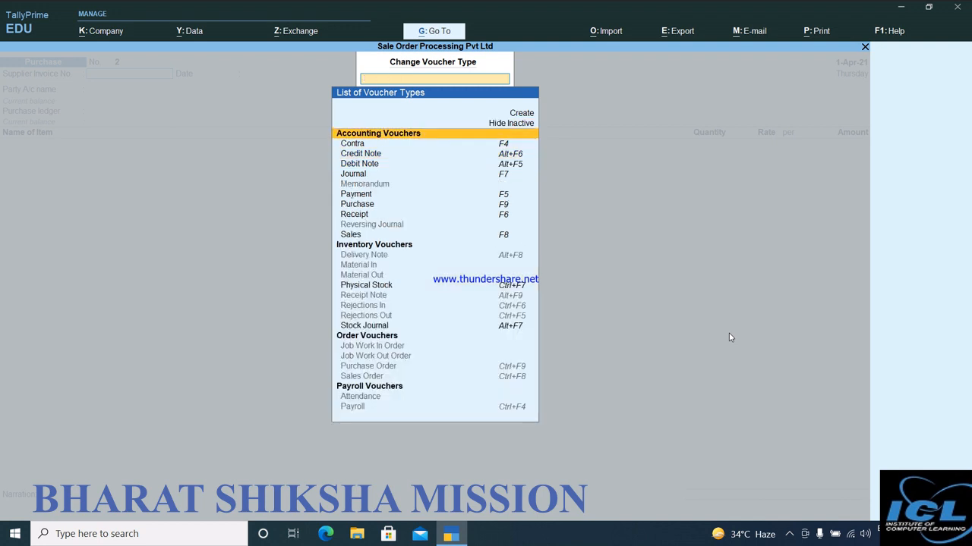
Activate the inactive Sales Order voucher type under Order Vouchers.
key("Down")
key("Down")
key("Down")
key("Down")
key("Up")
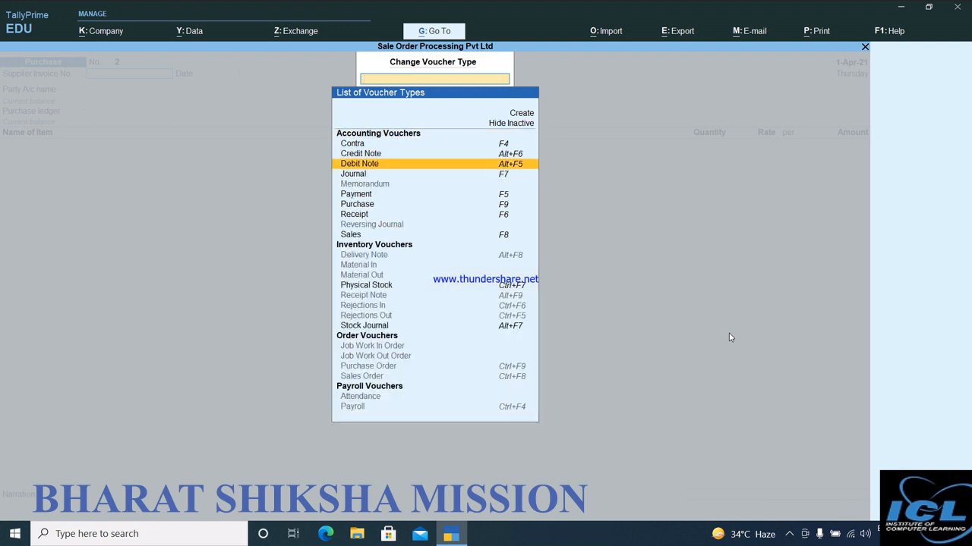
key("Up")
key("Down")
key("Down")
key("Down")
key("Down")
key("Down")
key("Down")
key("Down")
key("Down")
key("Down")
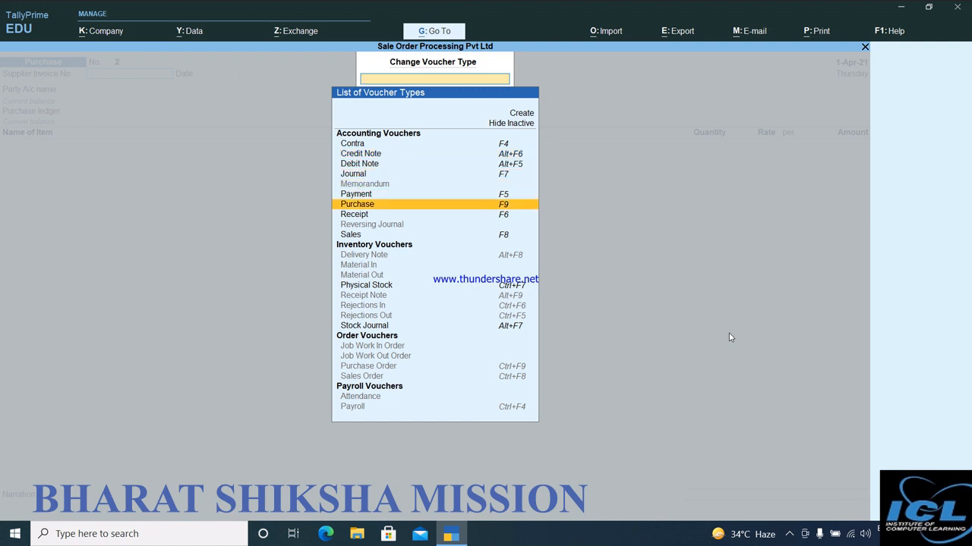
key("Down")
key("Down")
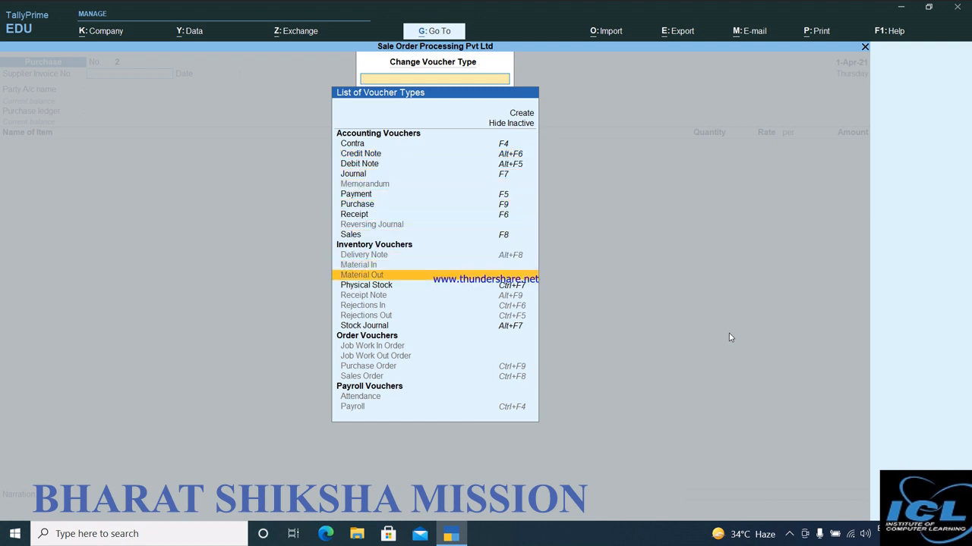
key("Down")
key("Down")
key("Down")
key("Down")
key("Down")
key("Down")
key("Down")
key("Down")
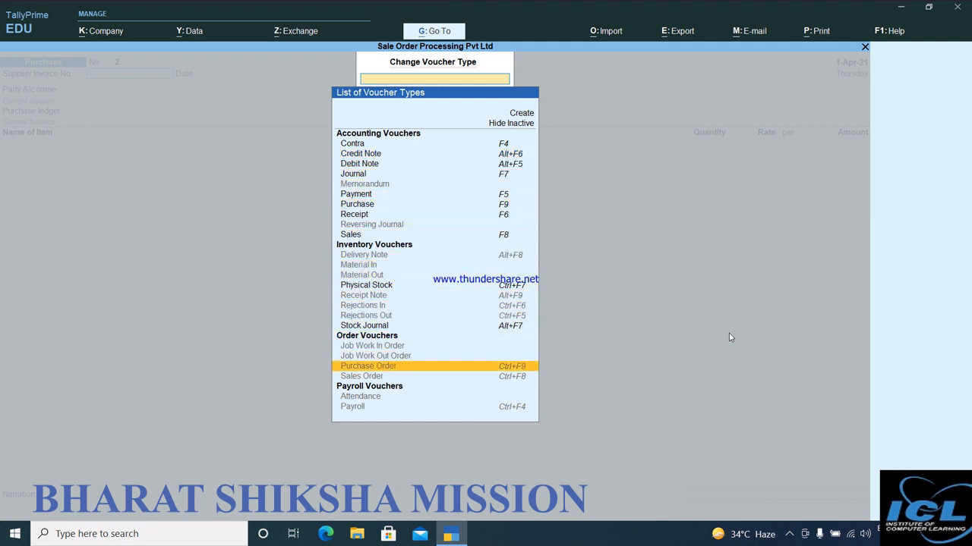
key("Down")
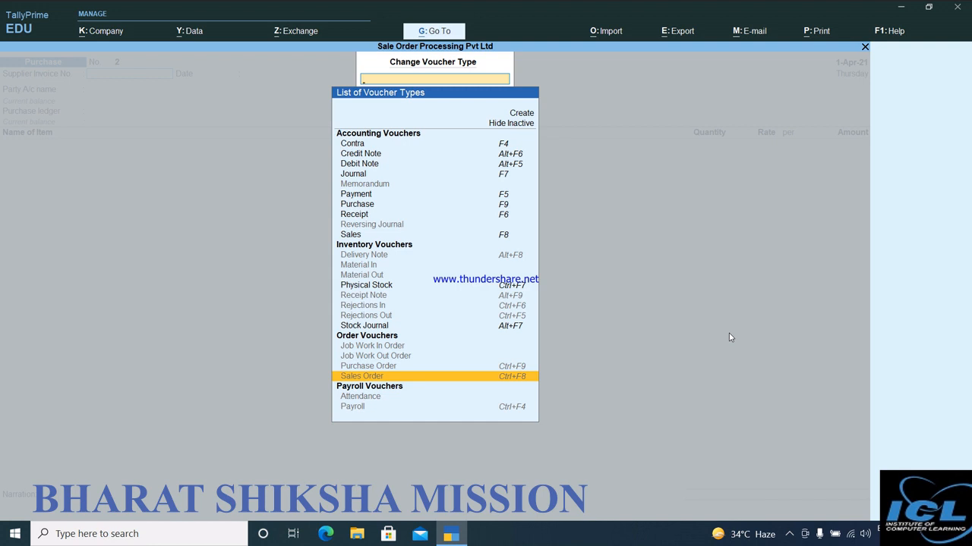
key("Return")
key("y")
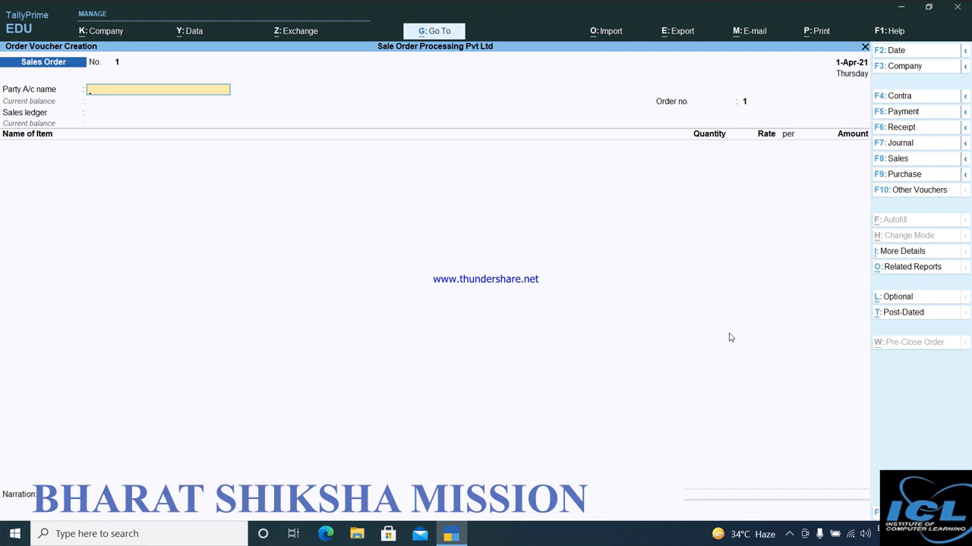
Show the inactive voucher types again and activate Delivery Note under Inventory Vouchers.
key("F10")
key("Up")
key("Up")
key("Up")
key("Up")
key("Up")
key("Up")
key("Up")
key("Up")
key("Up")
key("Up")
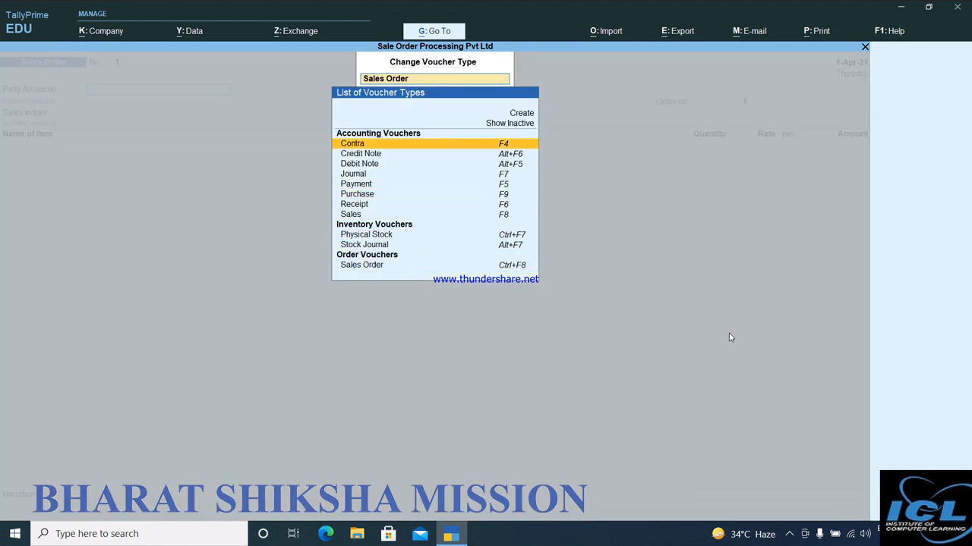
key("Up")
key("Return")
key("Down")
key("Down")
key("Down")
key("Down")
key("Down")
key("Down")
key("Down")
key("Down")
key("Down")
key("Down")
key("Down")
key("Down")
key("Down")
key("Down")
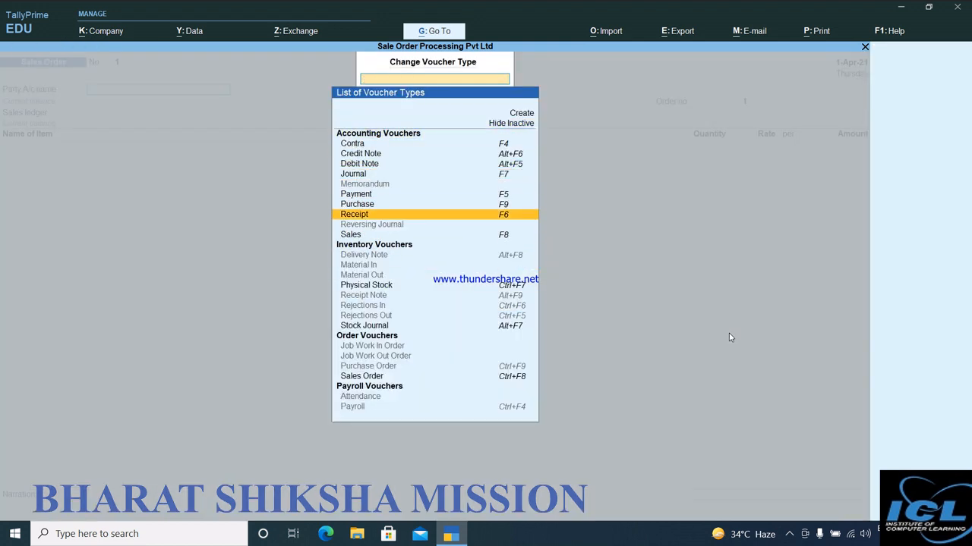
key("Up")
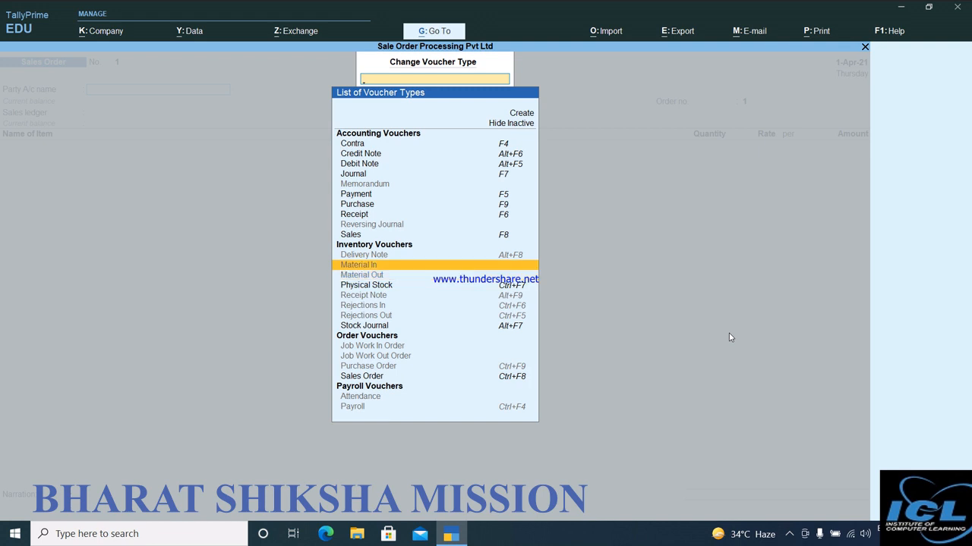
key("Up")
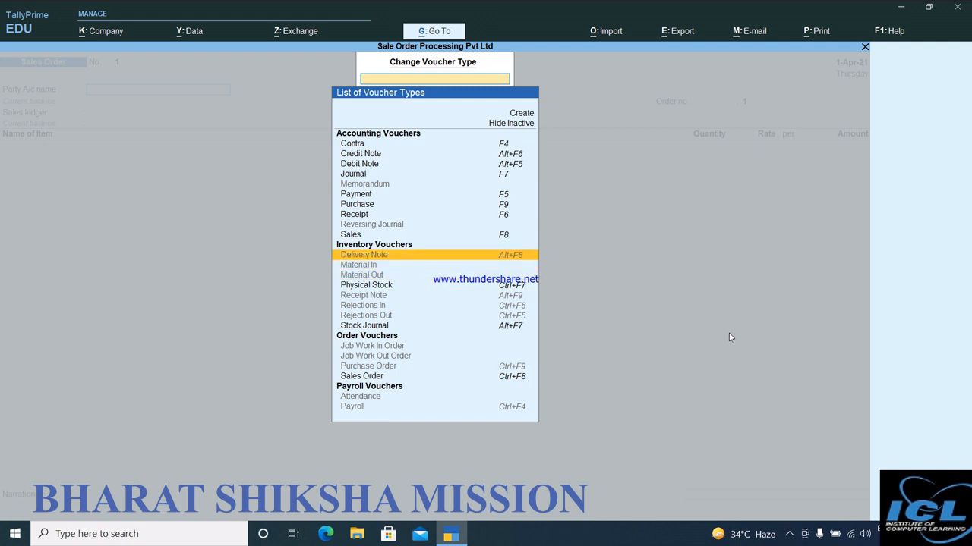
key("Return")
key("y")
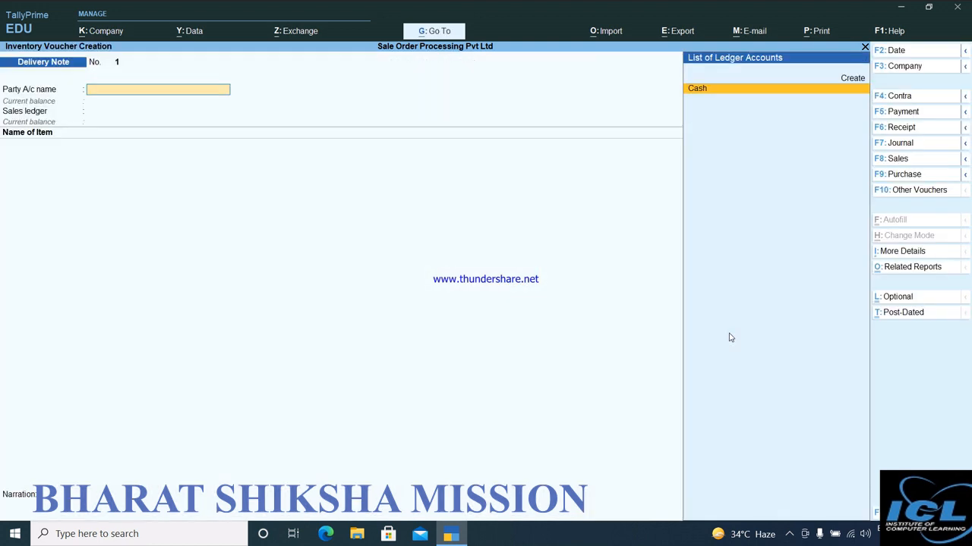
Activate the inactive Rejections In voucher type under Inventory Vouchers, then quit voucher entry to the Gateway of Tally.
key("F10")
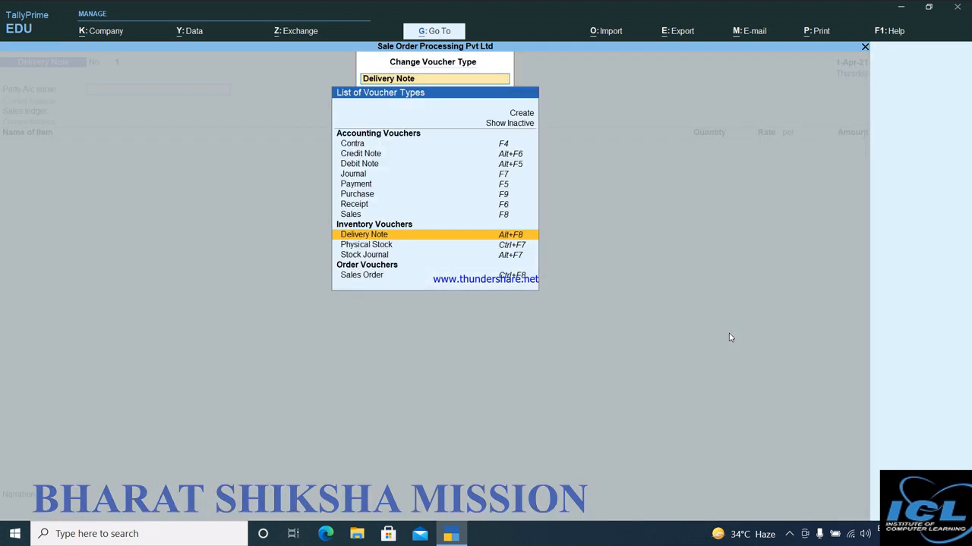
key("Up")
key("Up")
key("Up")
key("Up")
key("Up")
key("Up")
key("Up")
key("Up")
key("Up")
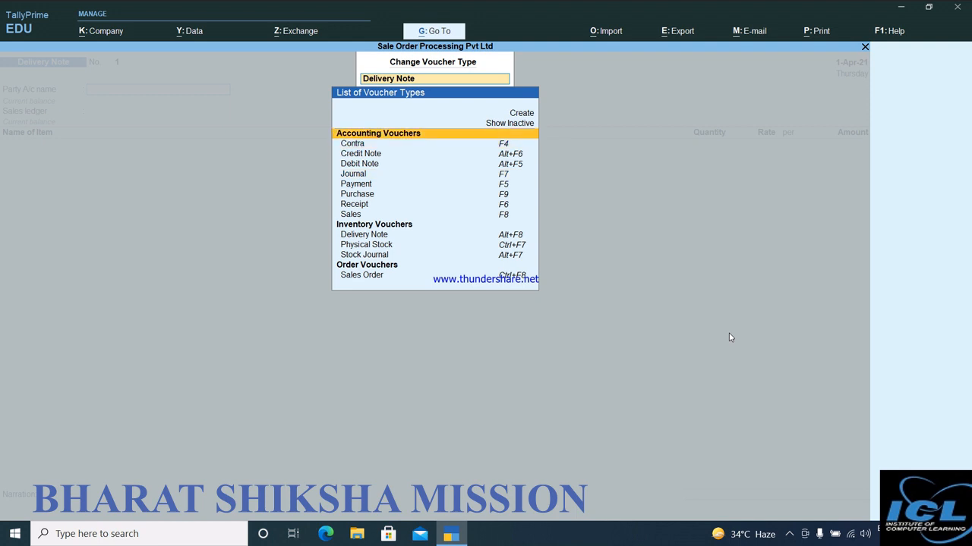
key("Return")
key("Down")
key("Down")
key("Down")
key("Down")
key("Down")
key("Down")
key("Down")
key("Down")
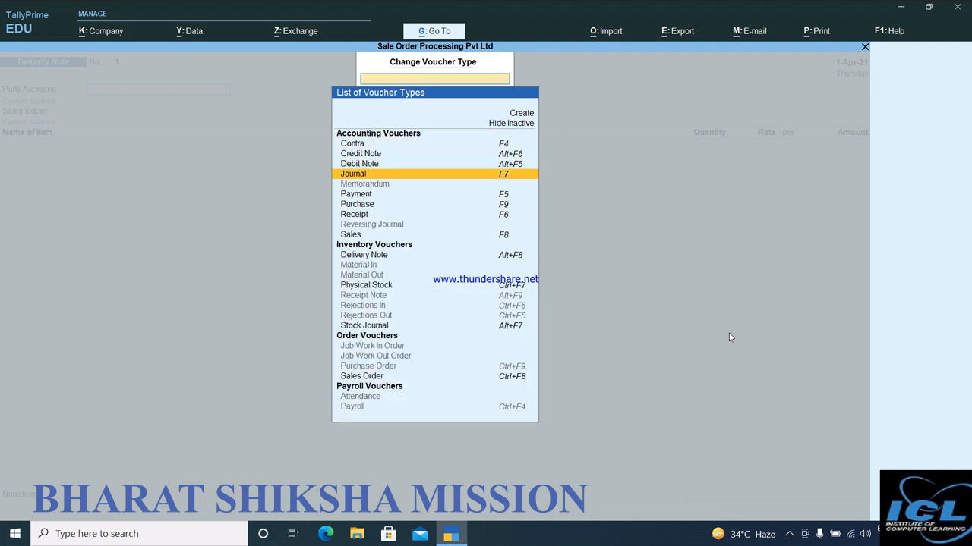
key("Down")
key("Down")
key("Down")
key("Down")
key("Down")
key("Down")
key("Down")
key("Down")
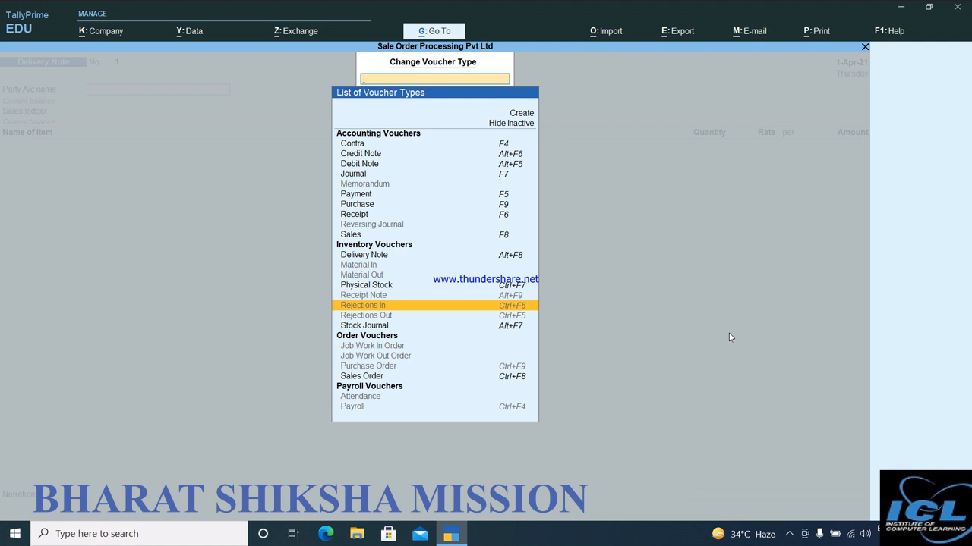
key("Return")
key("y")
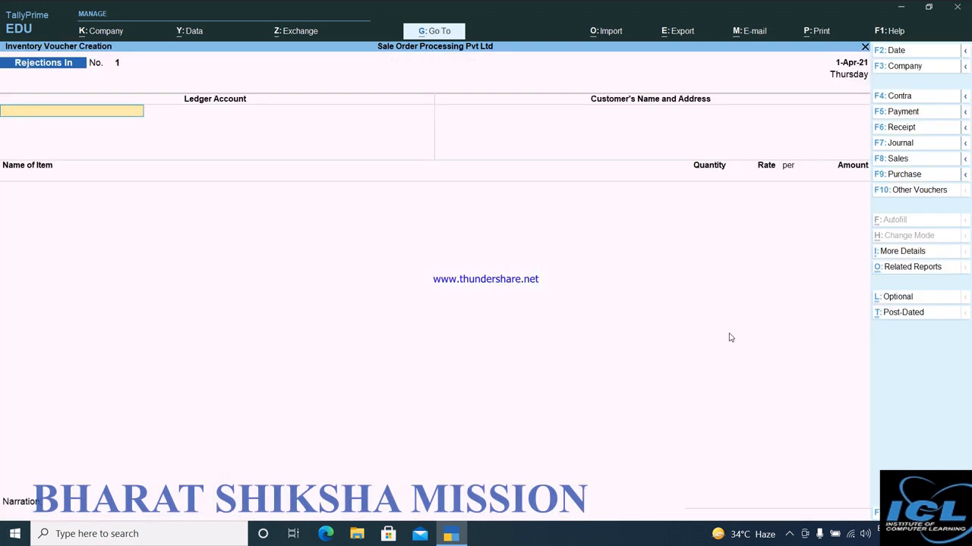
key("Escape")
key("y")
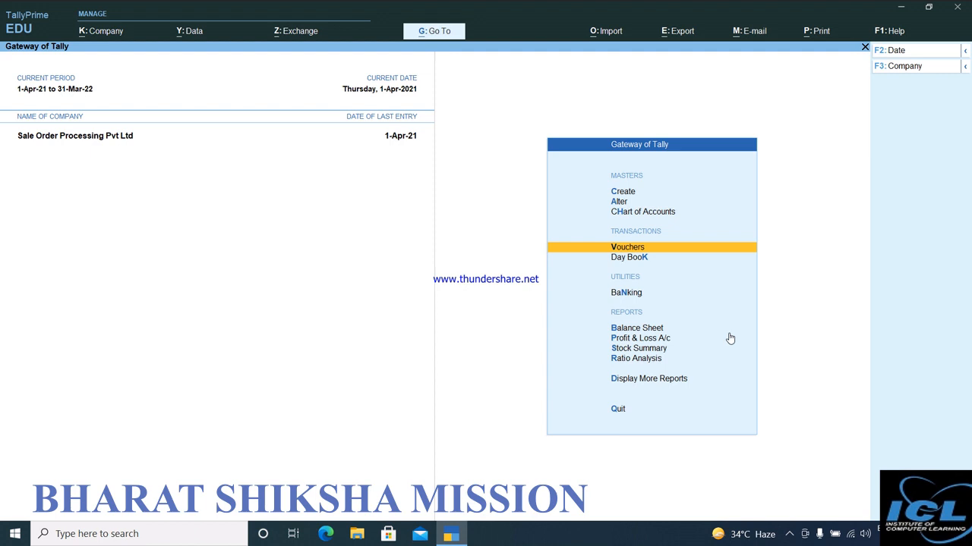
Reopen voucher entry and switch the voucher type to Sales Order.
key("Return")
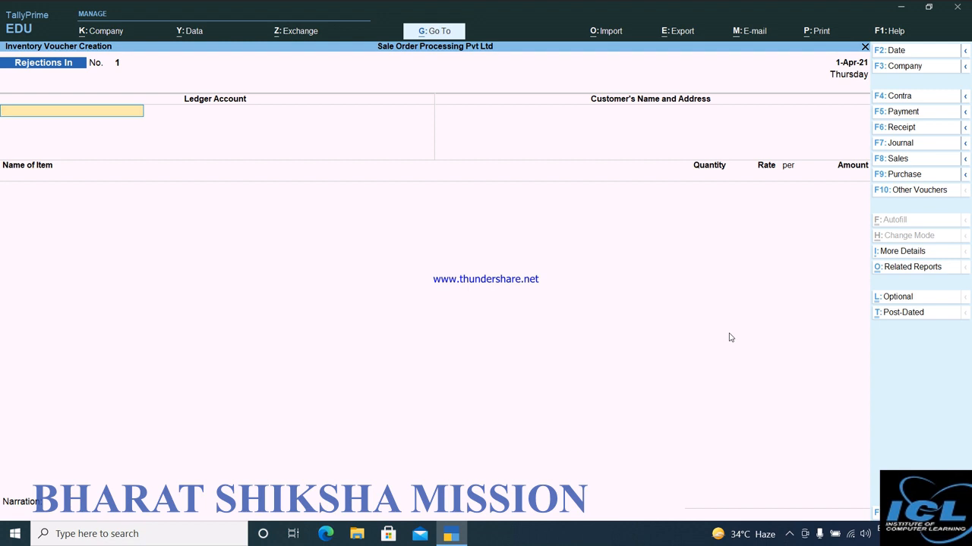
left_click(903, 191)
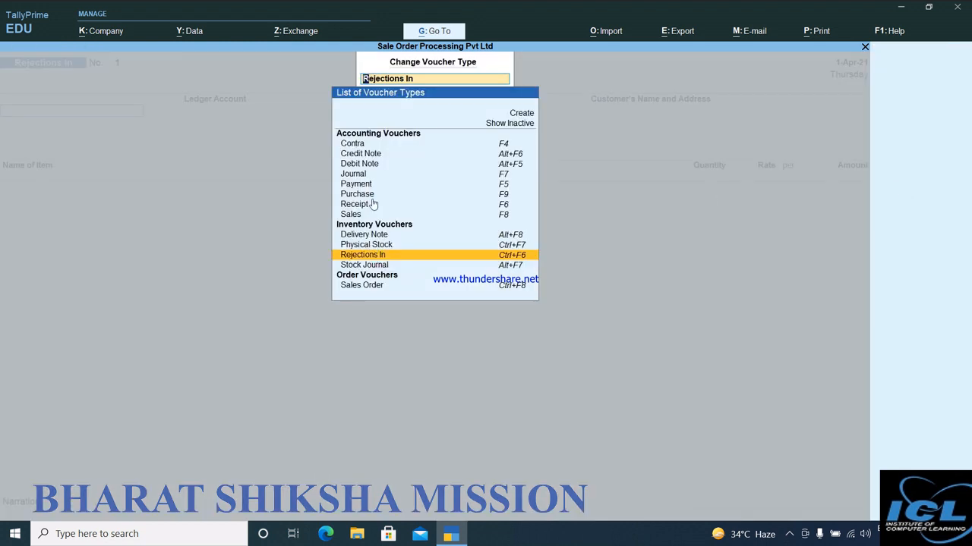
left_click(370, 289)
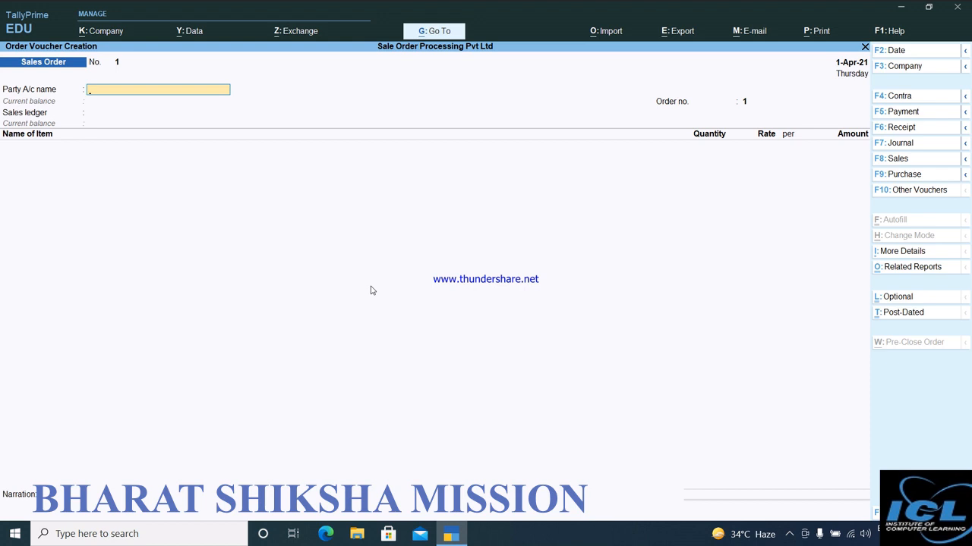
Create a new ledger from the Party A/c name field and enter the customer's full name, leaving the alias blank.
key("alt+c")
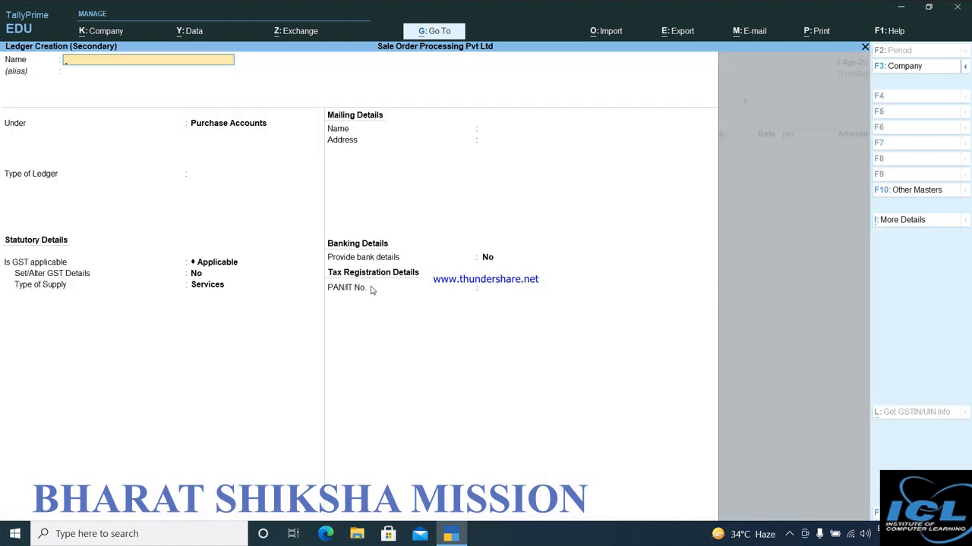
type("Mahesh ana")
key("Return")
key("Return")
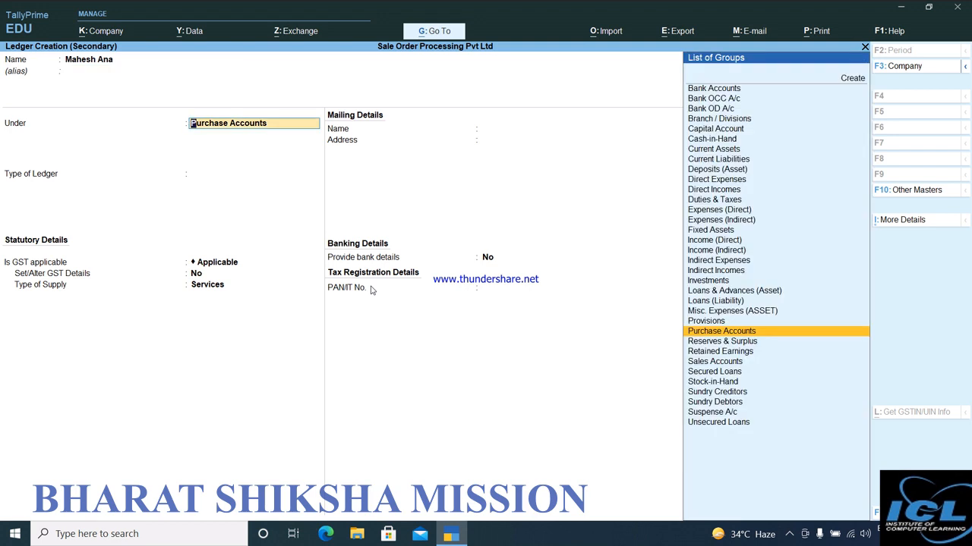
Place the customer ledger under Sundry Debtors, keeping bill-by-bill balances at Yes, the credit period blank and the credit days check at No.
type("S")
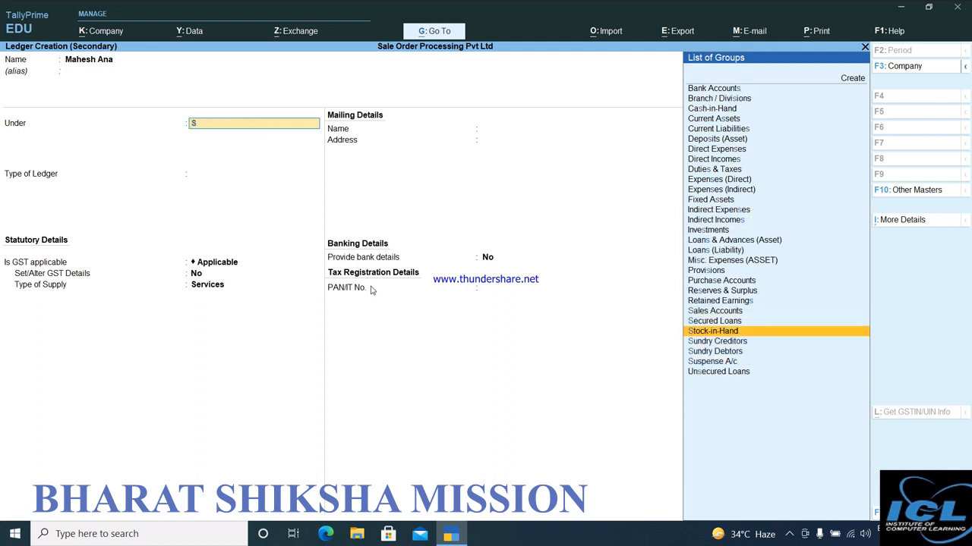
key("Down")
key("Down")
key("Return")
key("Return")
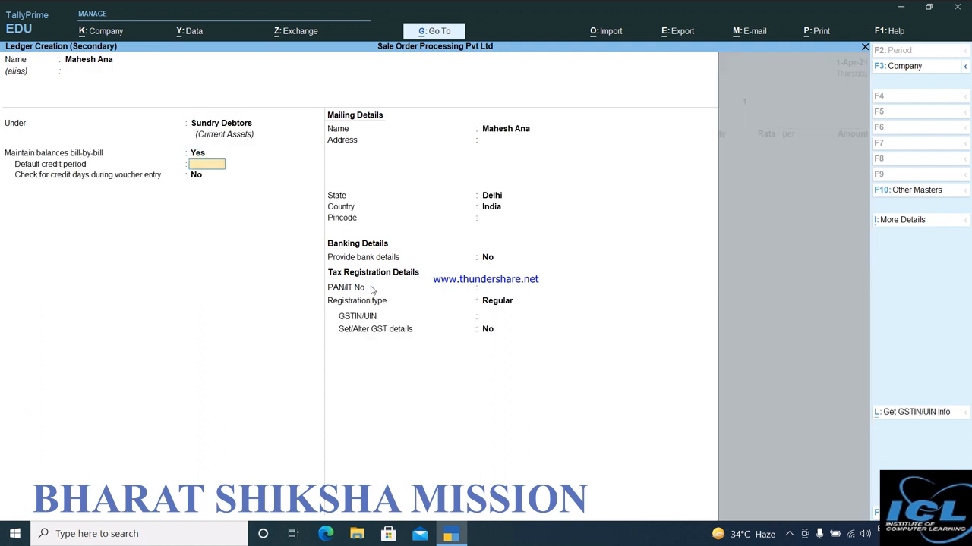
key("Return")
key("Return")
key("Return")
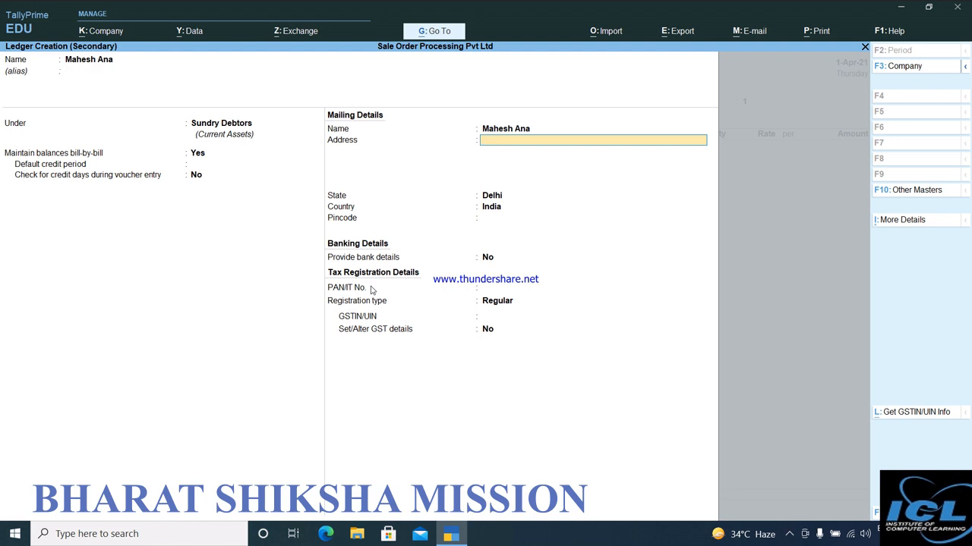
Enter the customer's address, keep the Regular registration type and save the ledger.
type("Delhi")
key("Return")
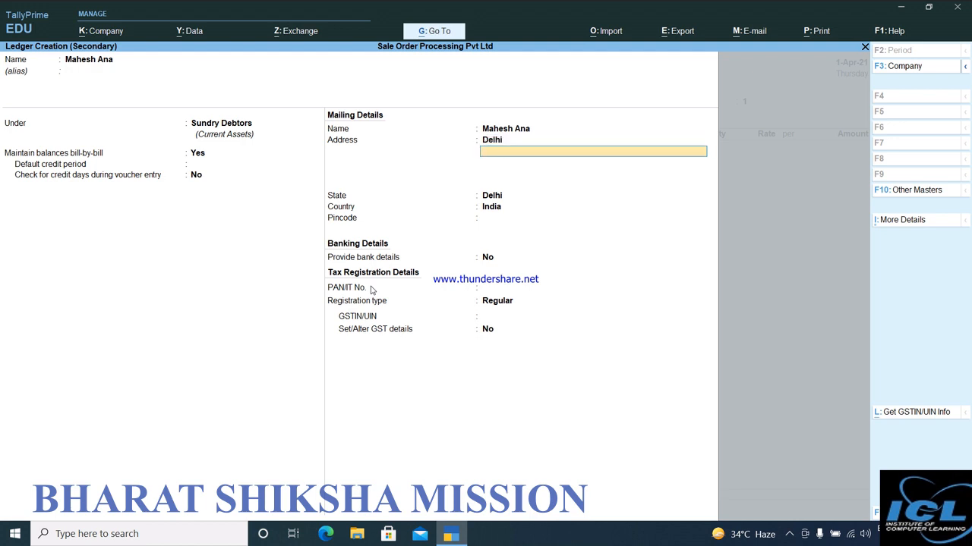
key("Return")
key("Return")
key("Return")
key("Return")
key("Return")
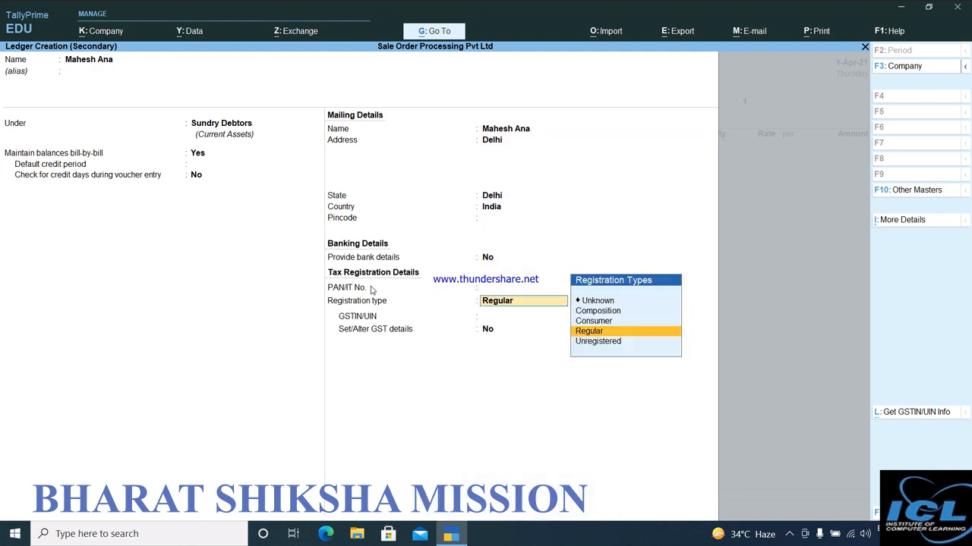
key("ctrl")
key("ctrl+a")
Accept the buyer's party details and set the sales order number to ord/001.
key("ctrl+a")
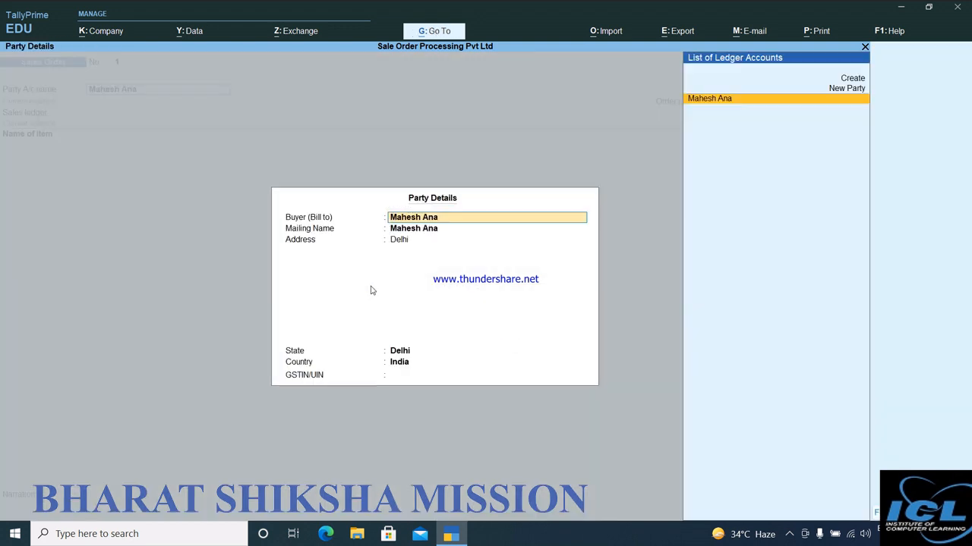
key("ctrl+a")
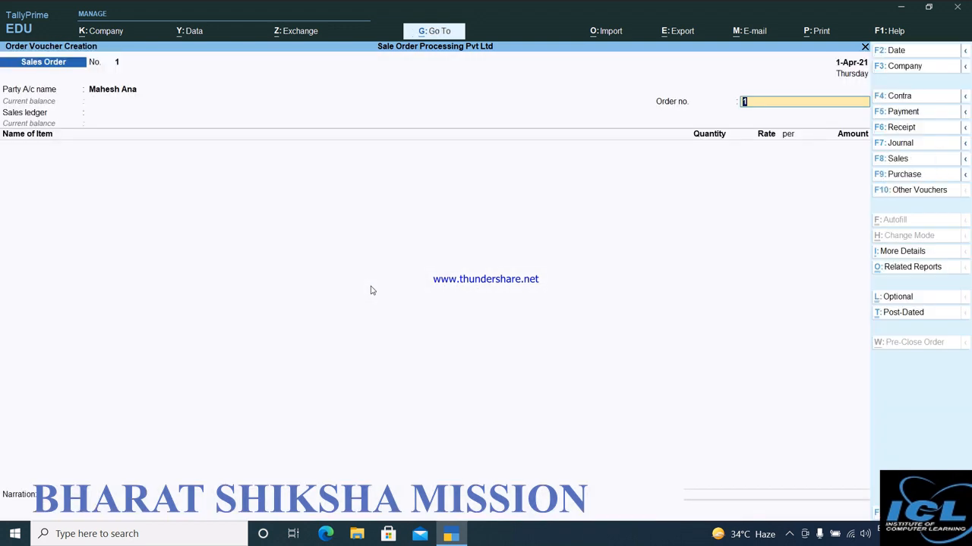
type("ord/001")
key("Return")
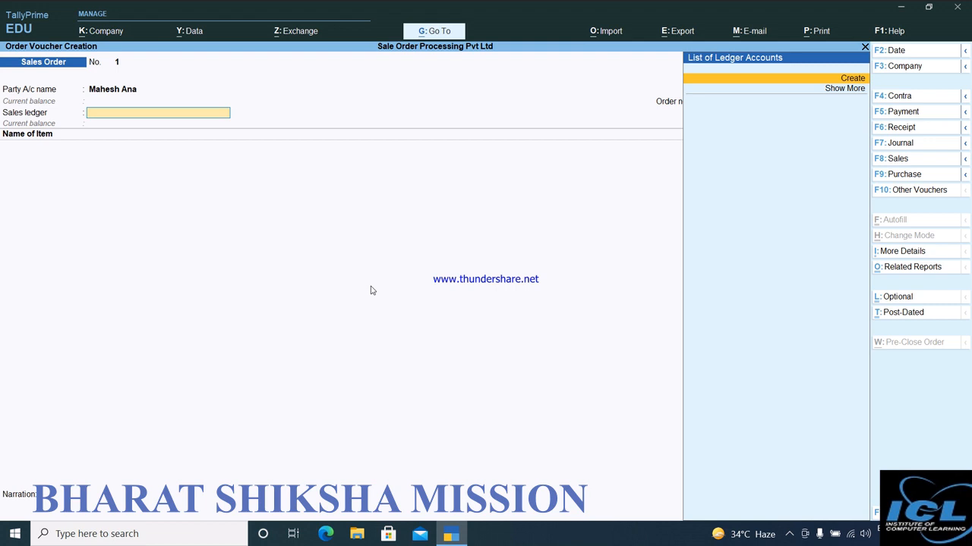
Create a ledger named Sales under Sales Accounts from the sales order's Sales ledger field and save it.
key("alt+c")
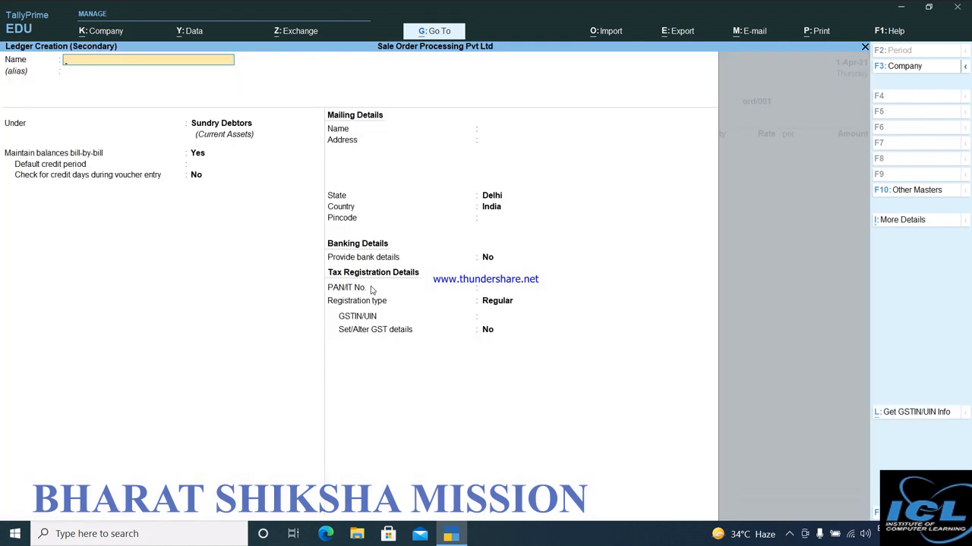
type("Sales")
key("Return")
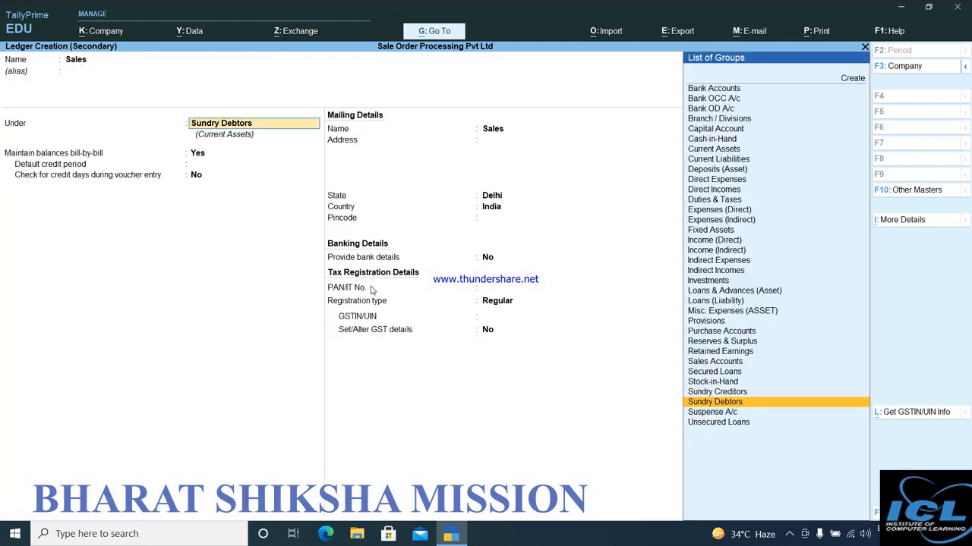
type("S")
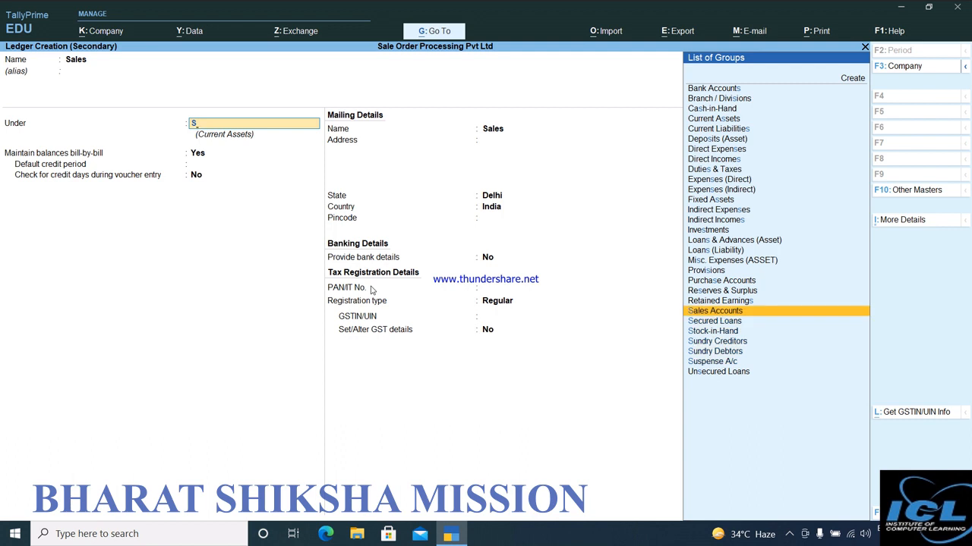
key("Return")
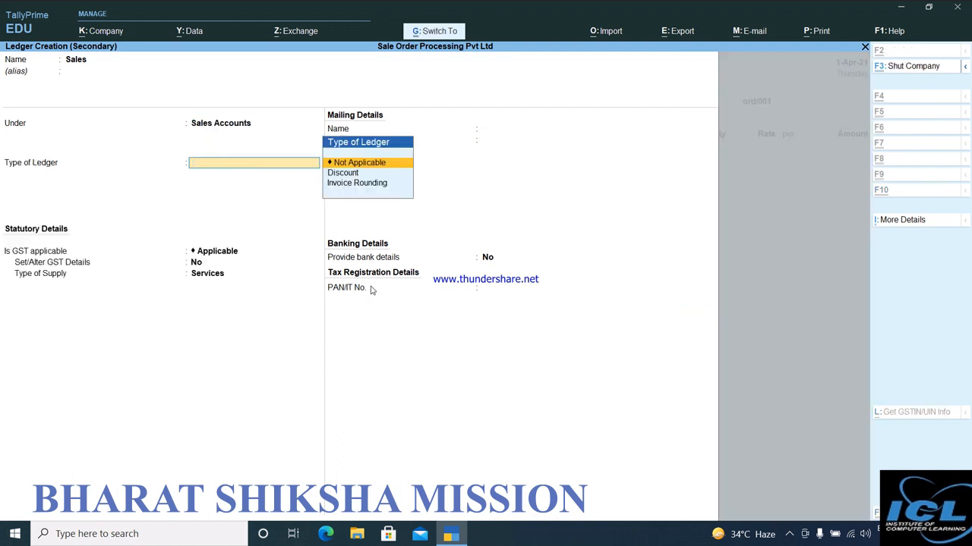
key("ctrl+a")
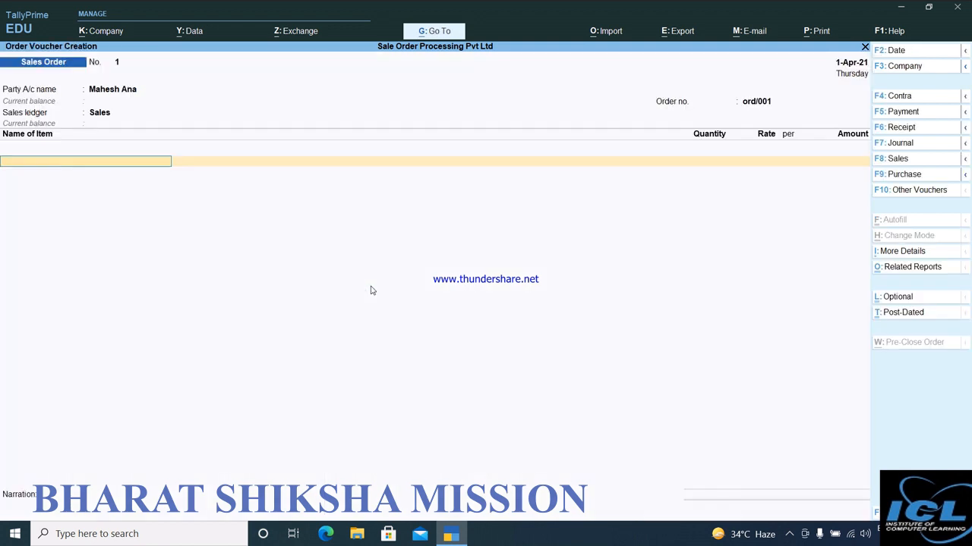
Add the stock item Mobile 5214 to the sales order, keeping the due date 1-Apr-21 and location Any.
key("Down")
key("Down")
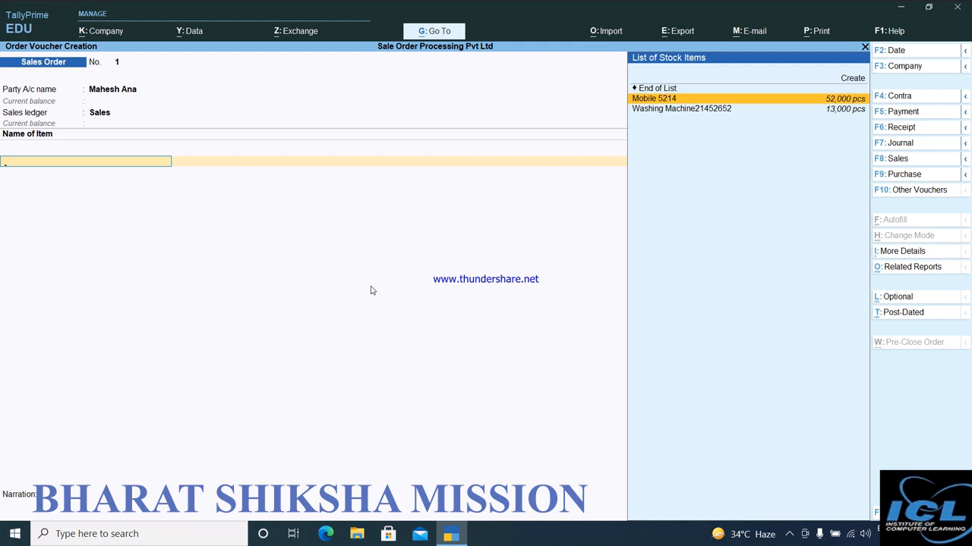
key("Return")
key("Return")
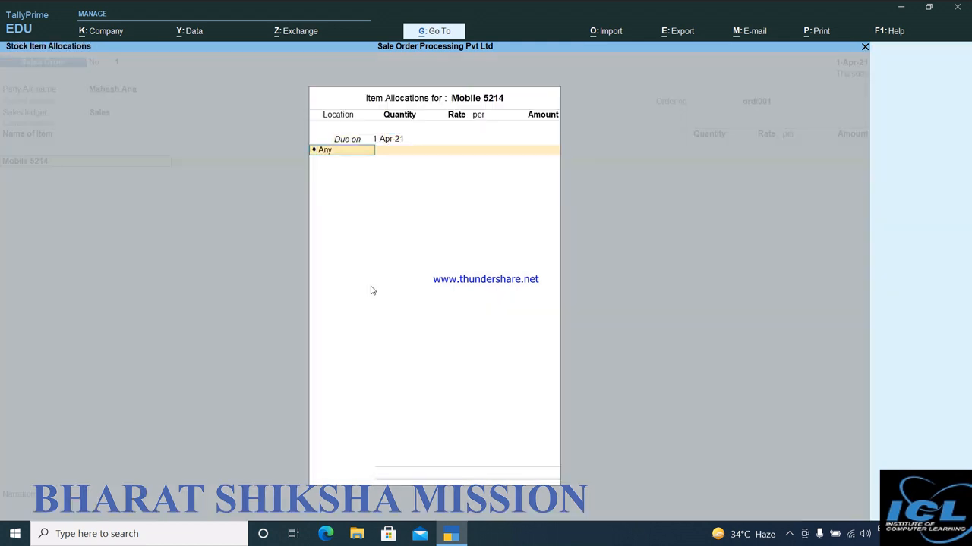
key("Return")
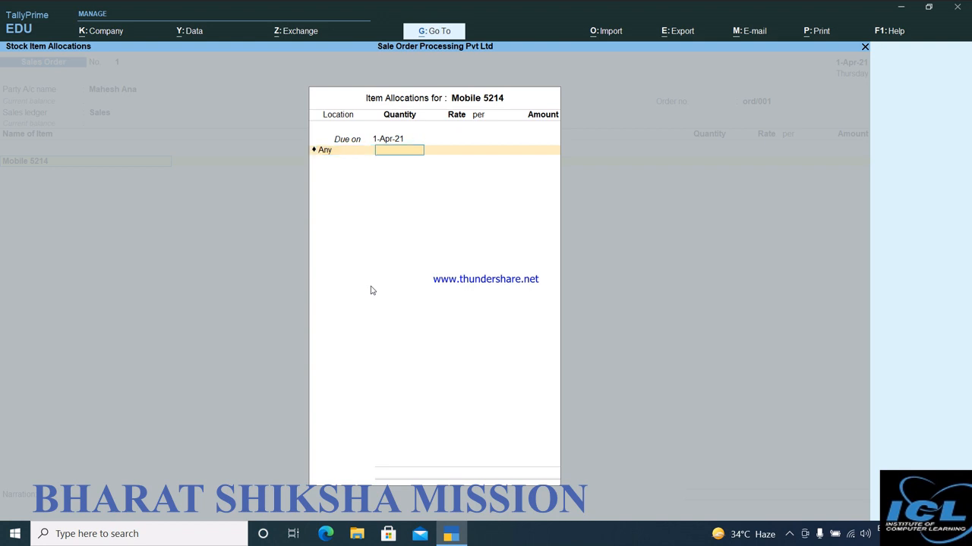
Allocate 2500 pcs of Mobile 5214 at a rate of 17850 per piece and accept the item line.
type("2500")
key("Return")
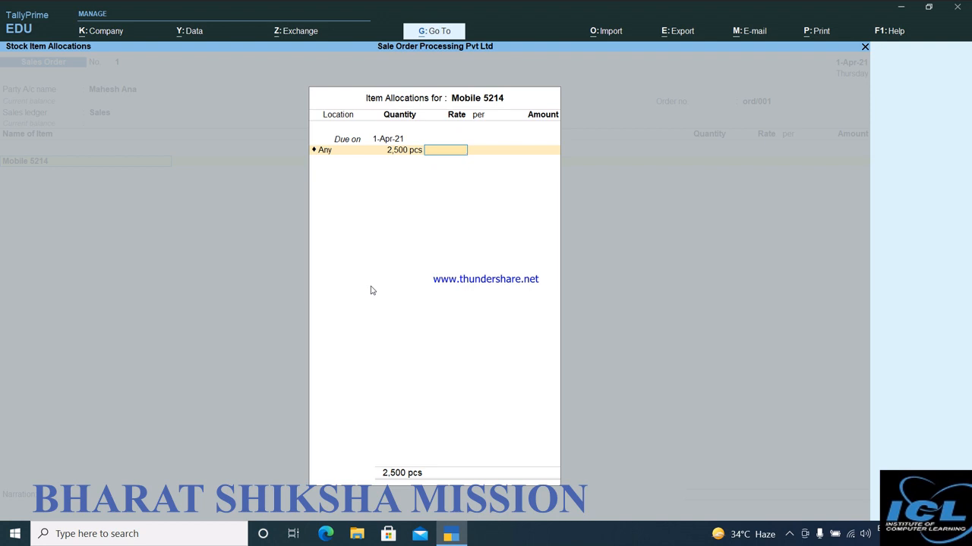
type("17850")
key("Return")
key("Return")
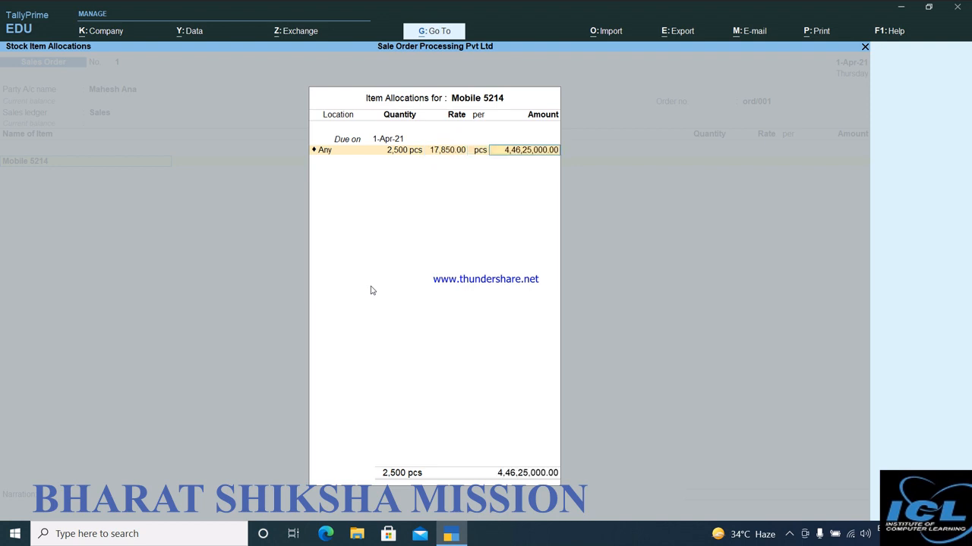
key("Return")
key("Return")
key("Return")
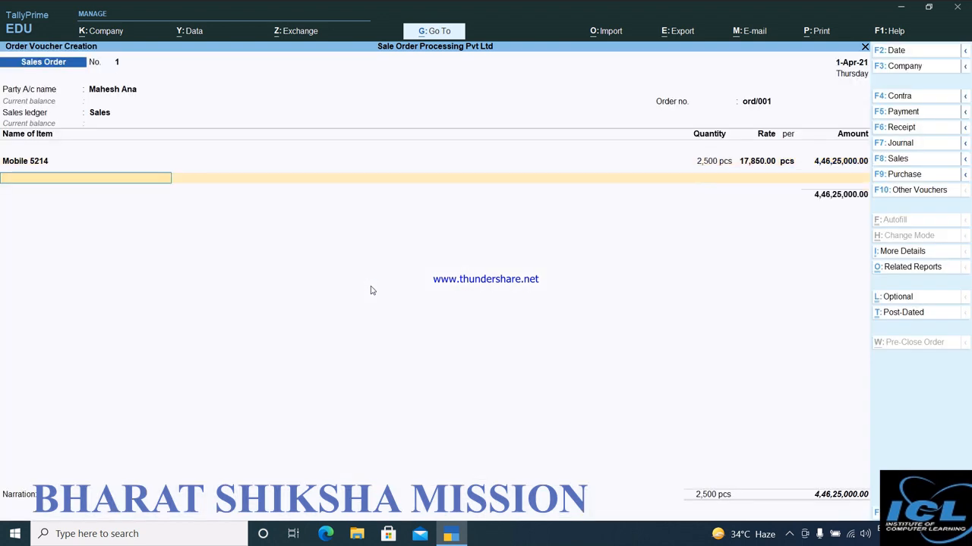
Add the stock item Washing Machine21452652 as the second order line, keeping due date 1-Apr-21 and location Any.
key("Down")
key("Down")
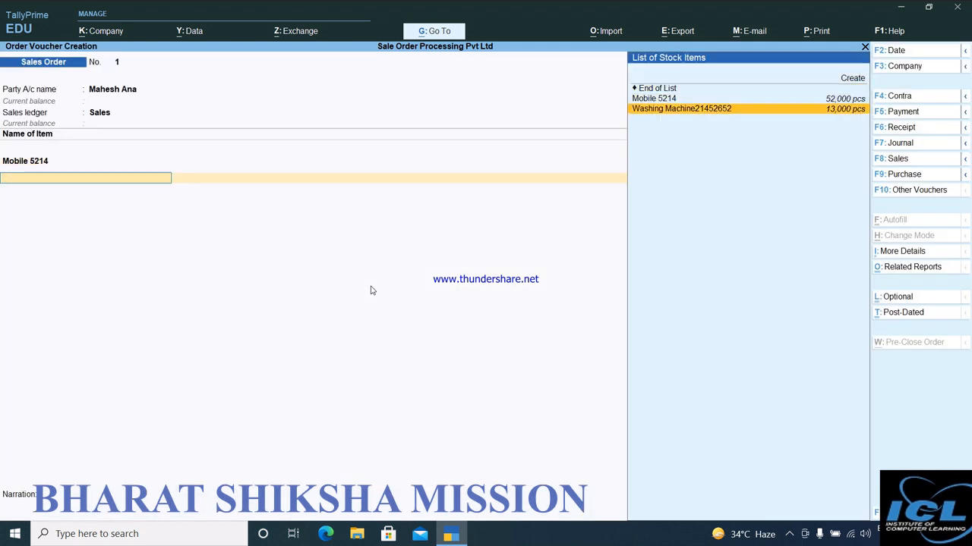
key("Return")
Allocate 11250 pcs of the washing machine at a rate of 11250 per piece and accept the item line.
key("Return")
key("Return")
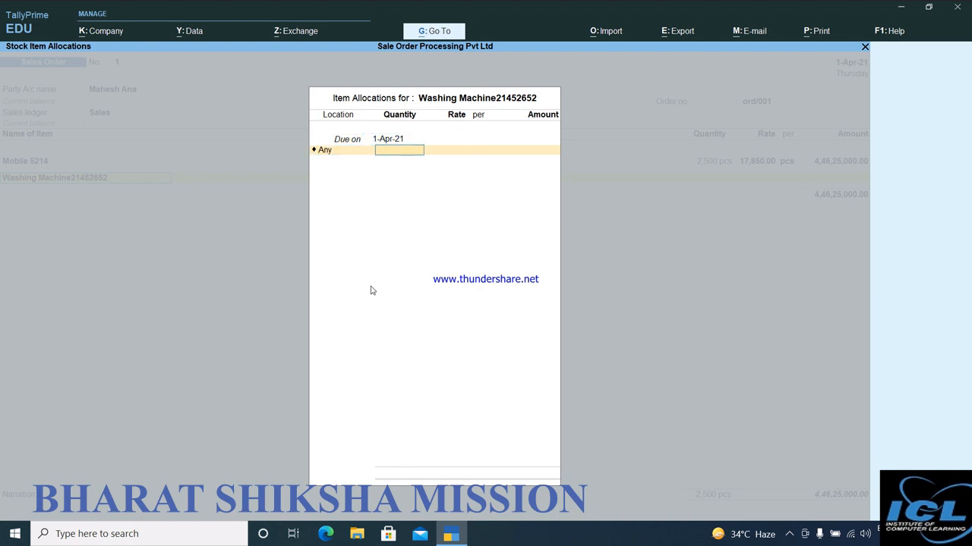
type("11250")
key("Return")
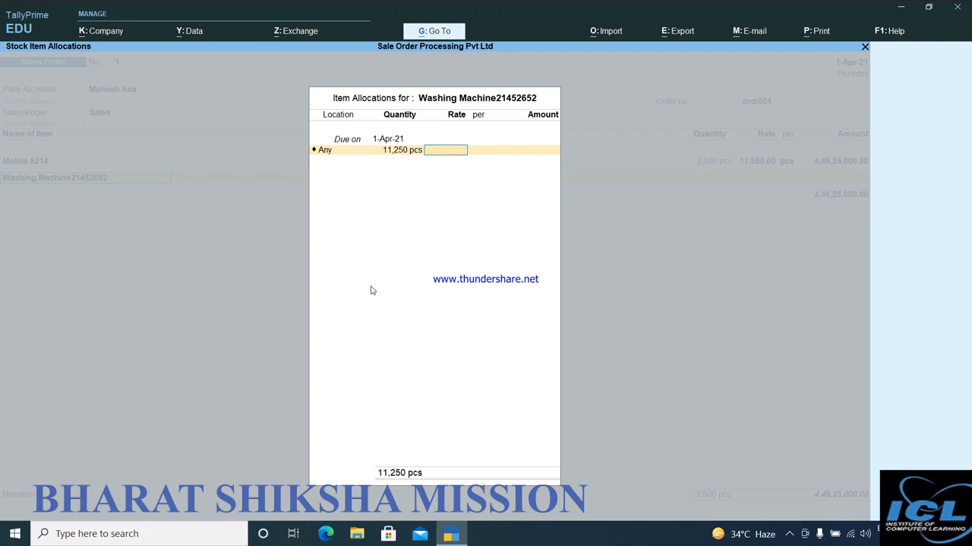
type("11,250")
key("Return")
key("Return")
key("Return")
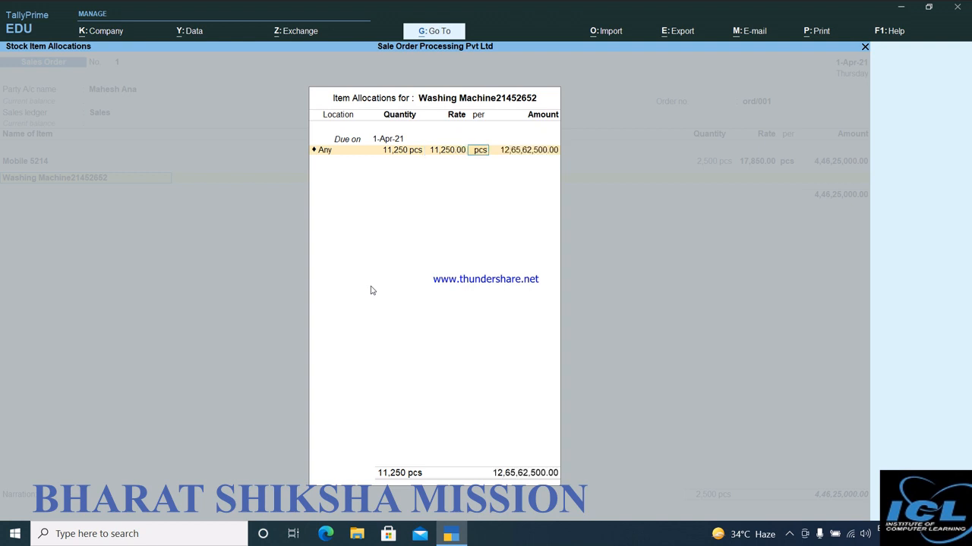
key("Return")
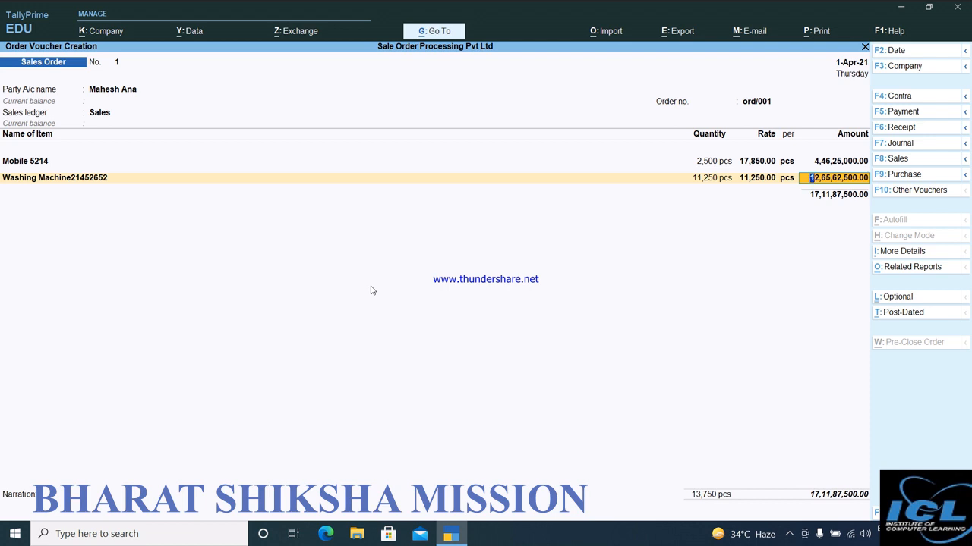
key("Return")
End the item list, leave the narration blank and save the sales order.
key("Return")
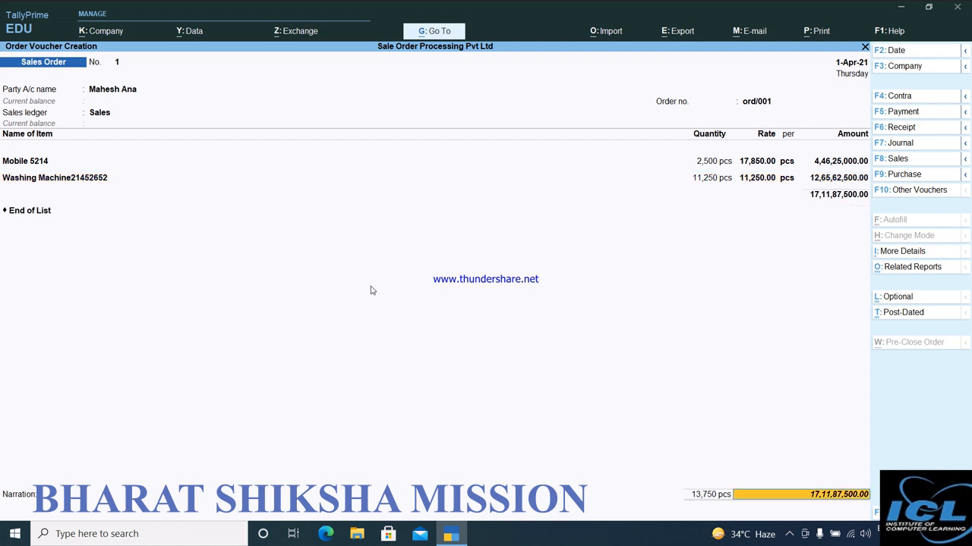
key("Return")
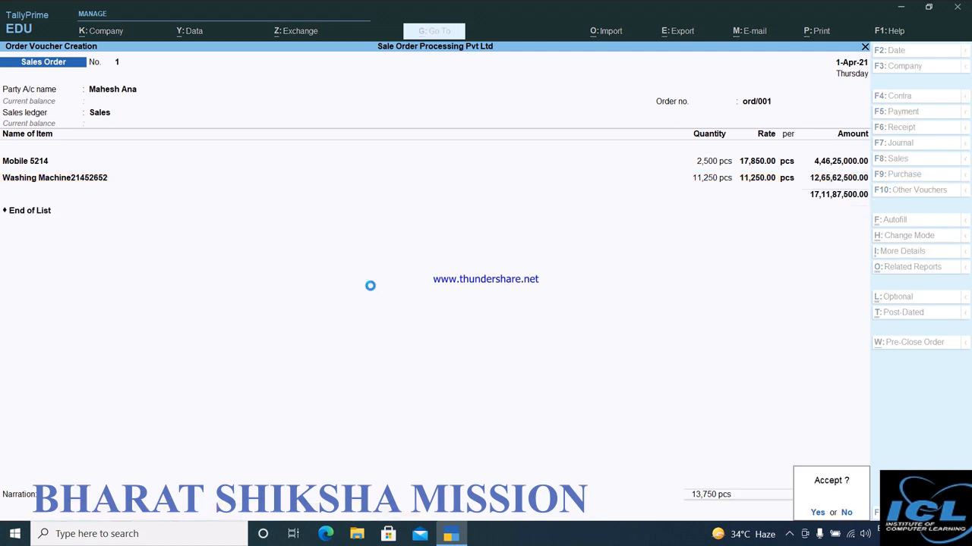
key("Return")
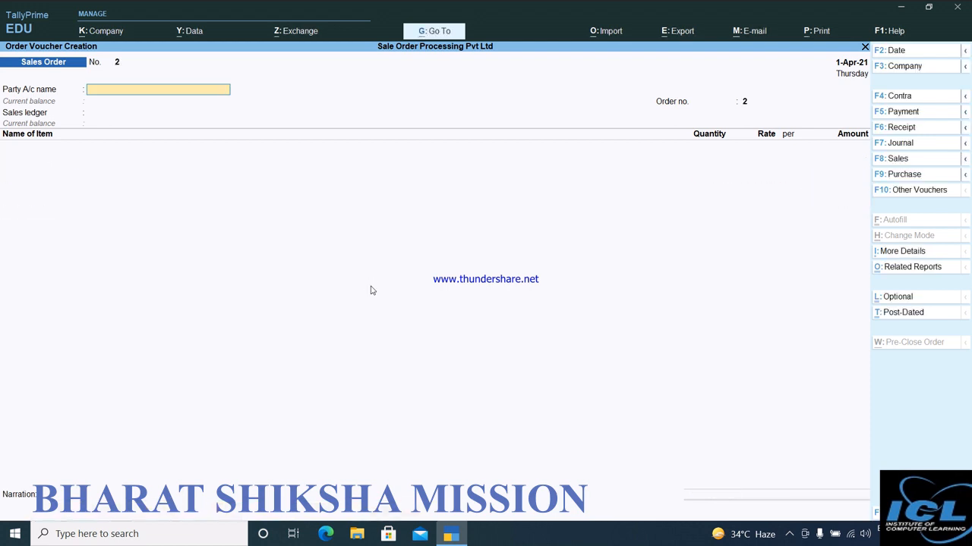
View the Sales Orders (Due Only) report, close it and leave the blank sales order to return to the Gateway of Tally.
left_click(433, 34)
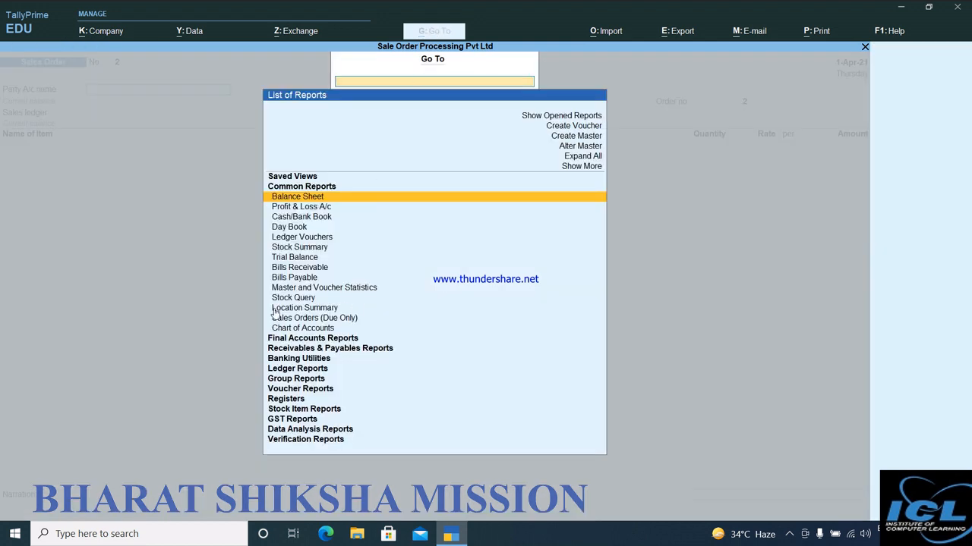
left_click(350, 322)
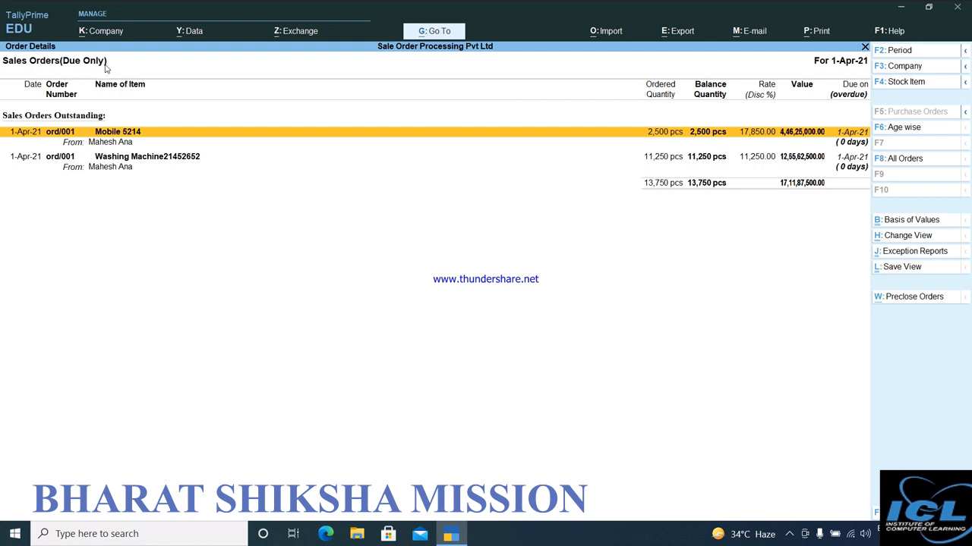
key("alt+c")
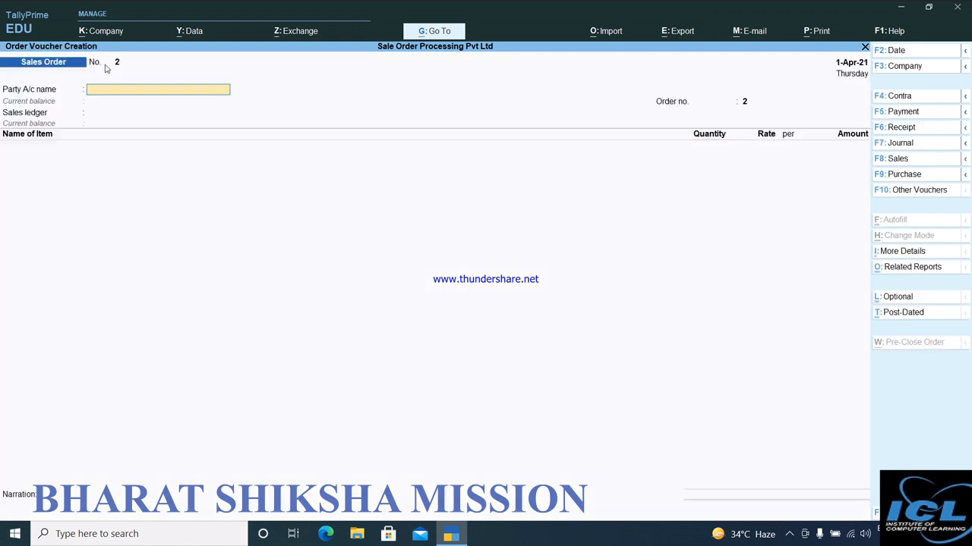
key("Escape")
key("y")
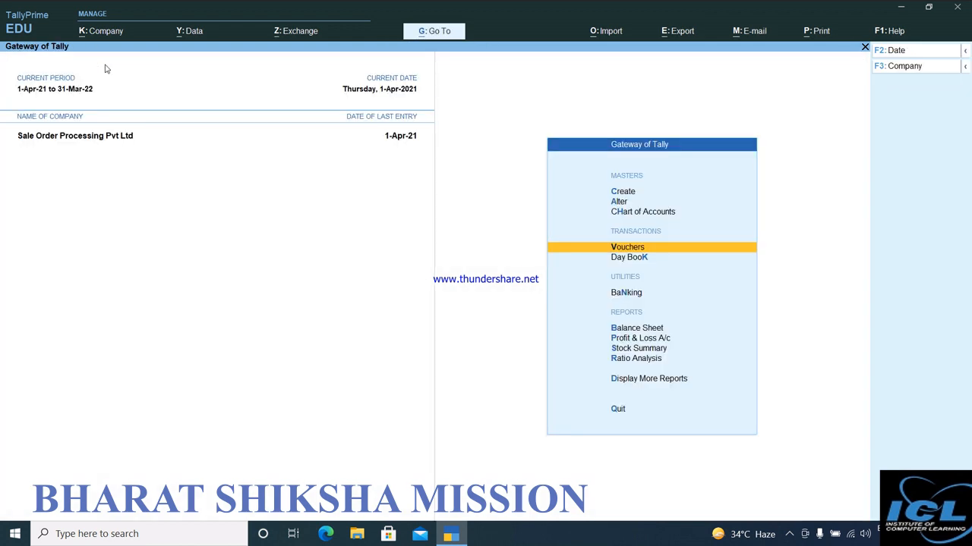
Open the Statements of Inventory among the additional display reports.
key("Down")
key("Down")
key("Down")
key("Down")
key("Down")
key("Down")
key("Down")
key("Return")
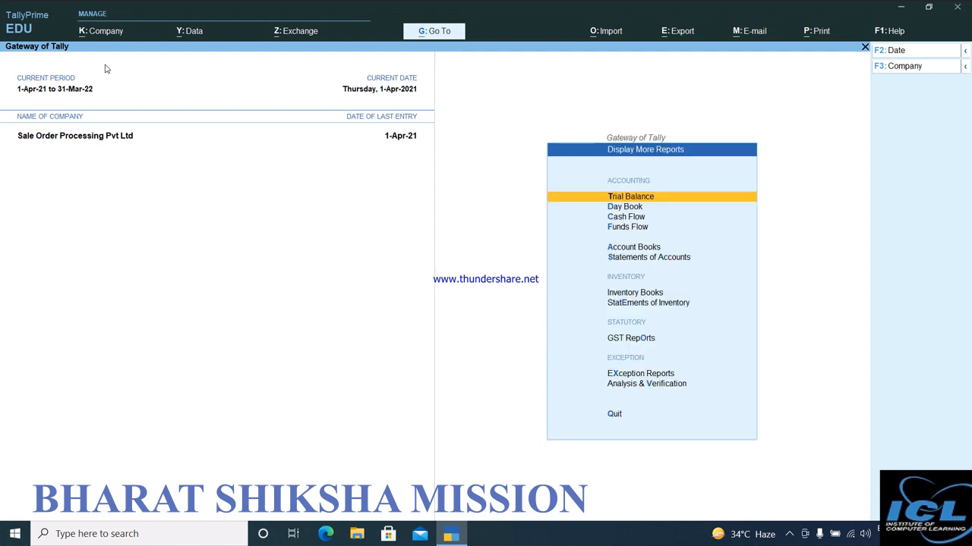
key("Down")
key("Down")
key("Down")
key("Down")
key("Down")
key("Down")
key("Down")
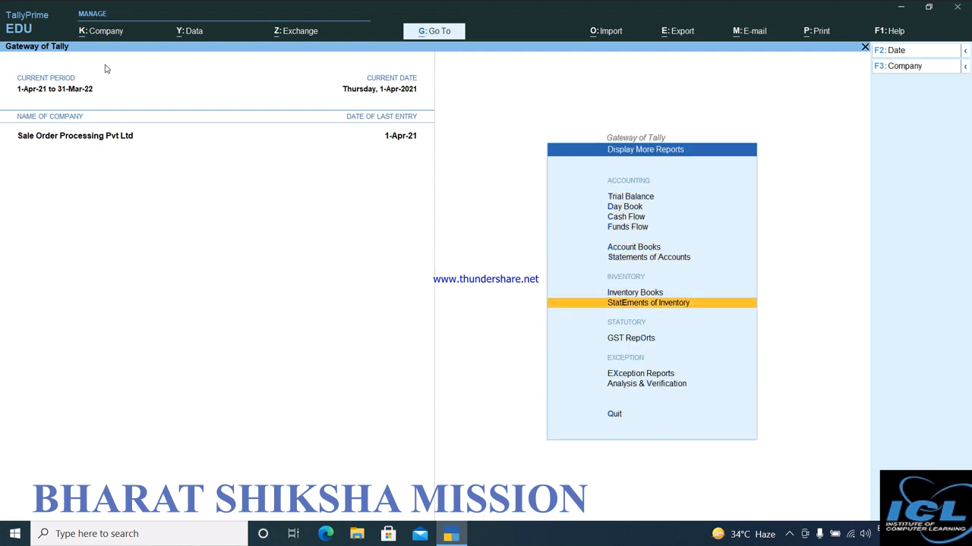
key("Return")
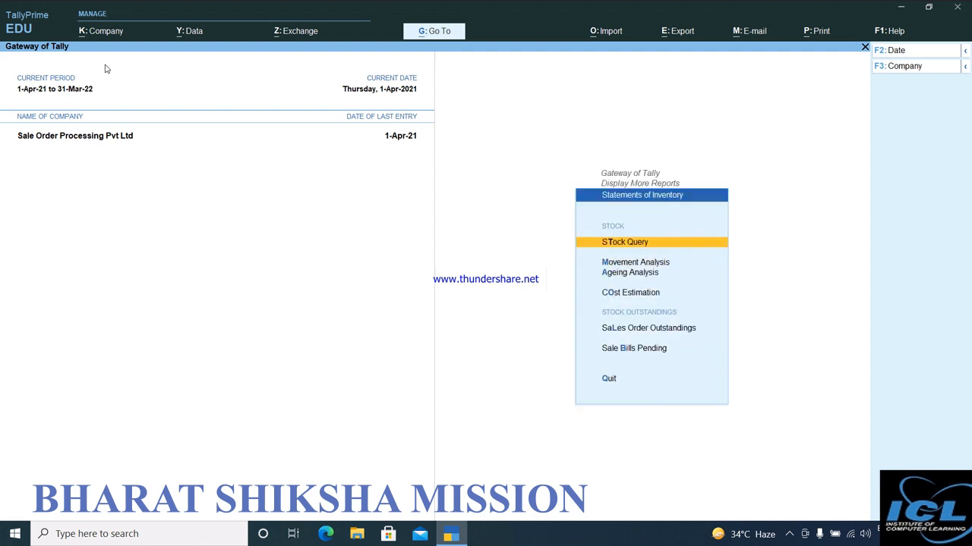
View the Sales Order Outstandings report for all orders and return to the Gateway of Tally.
key("Down")
key("Down")
key("Down")
key("Down")
key("Down")
key("Up")
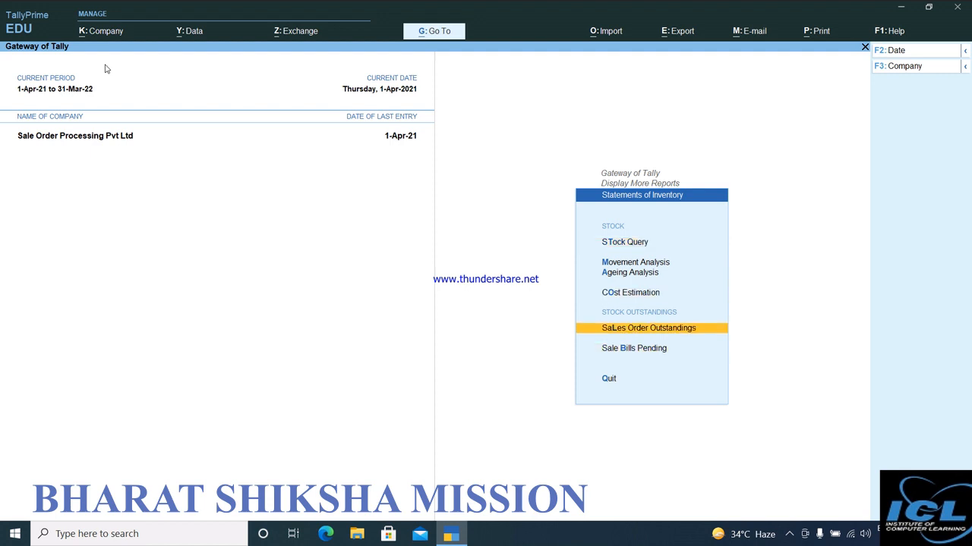
key("Return")
key("Down")
key("Down")
key("Down")
key("Down")
key("Down")
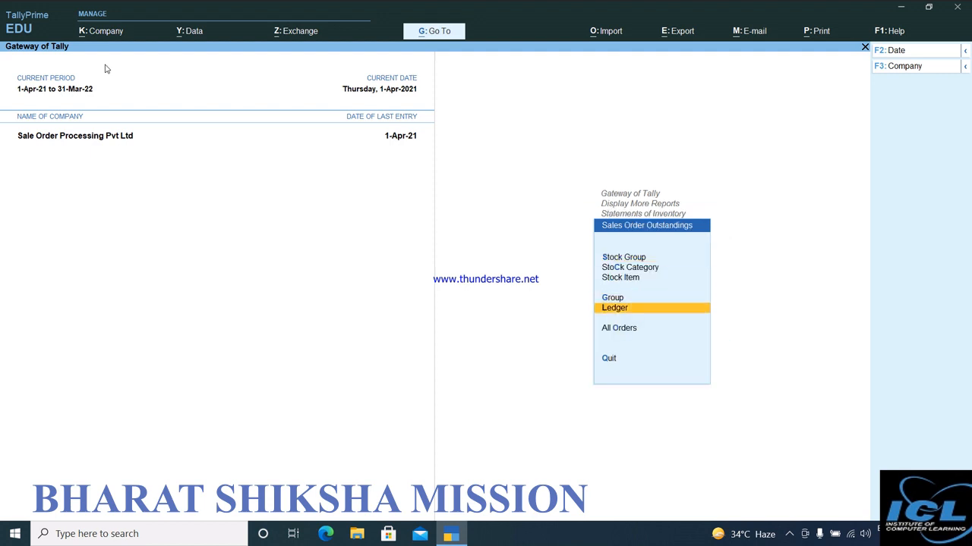
key("Return")
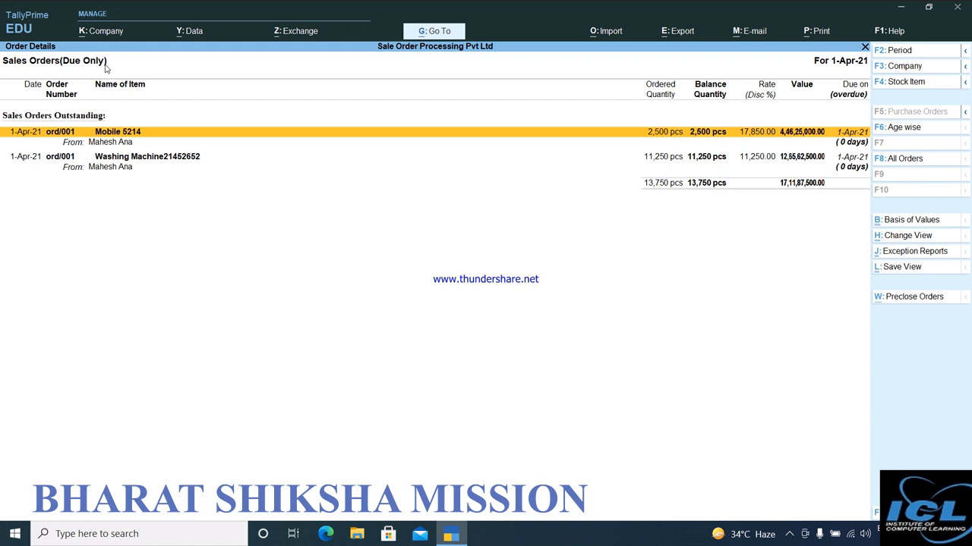
key("Escape")
key("Escape")
key("Escape")
key("Escape")
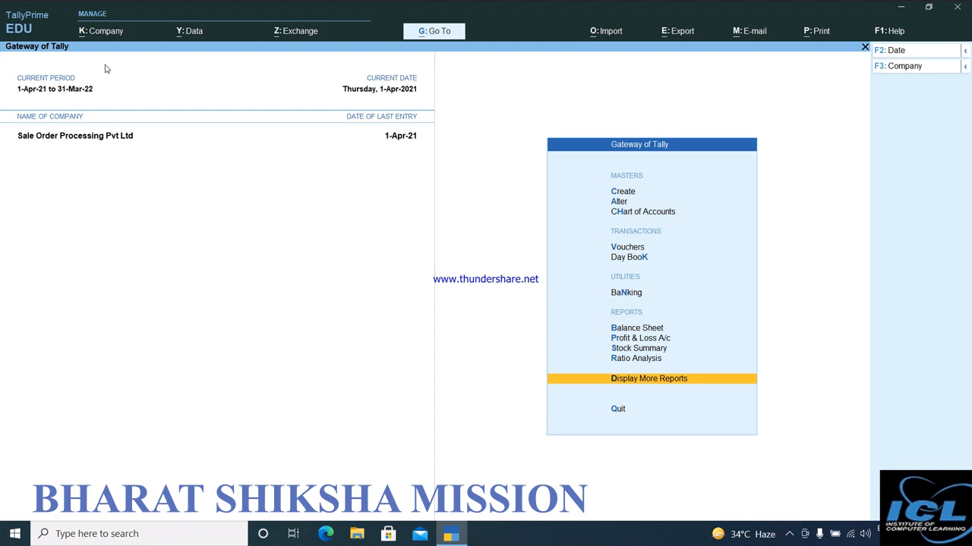
Start a new Delivery Note voucher from the voucher entry screen.
key("Up")
key("Up")
key("Up")
key("Up")
key("Up")
key("Up")
key("Up")
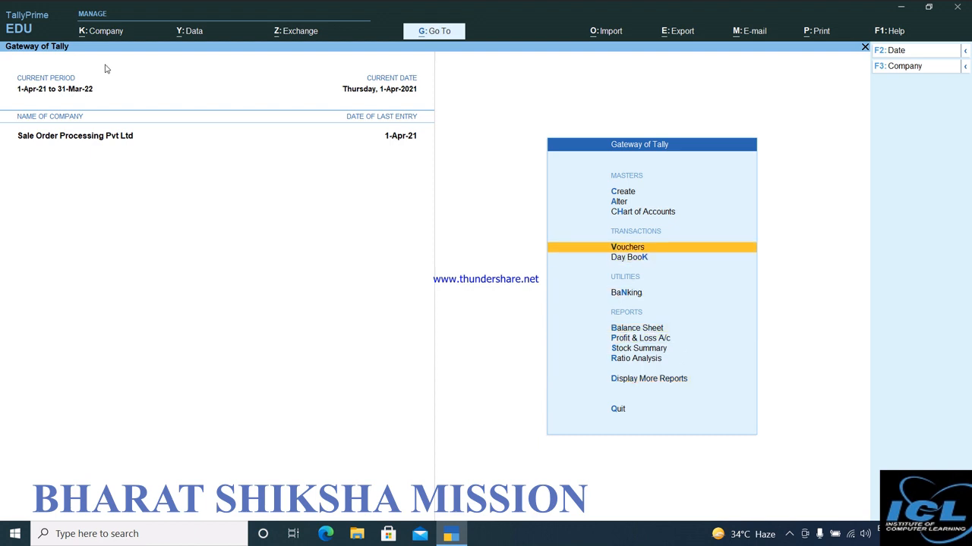
key("Return")
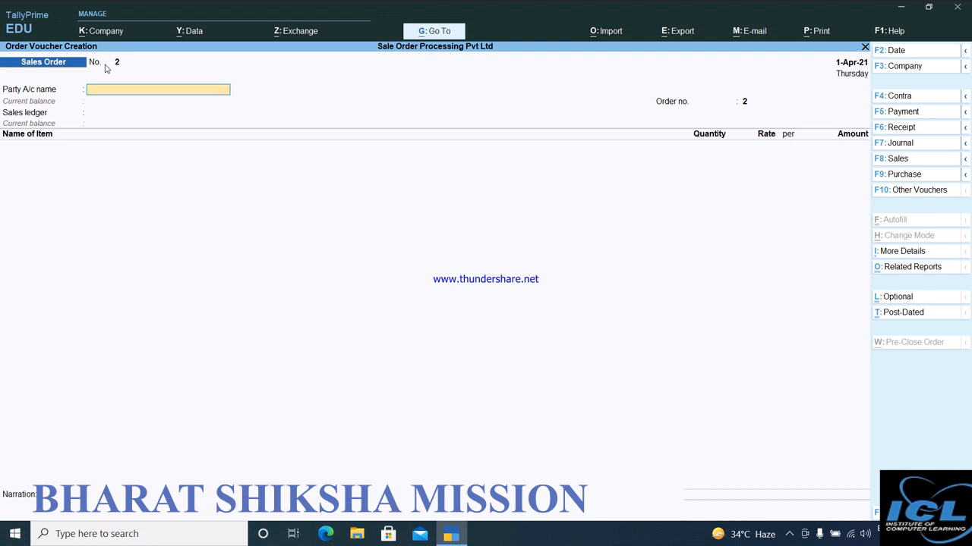
left_click(900, 196)
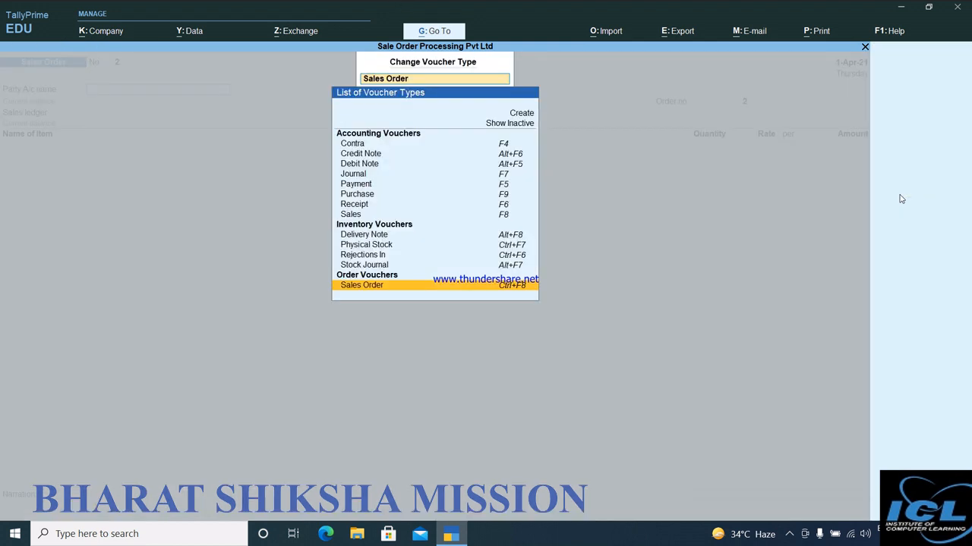
left_click(372, 236)
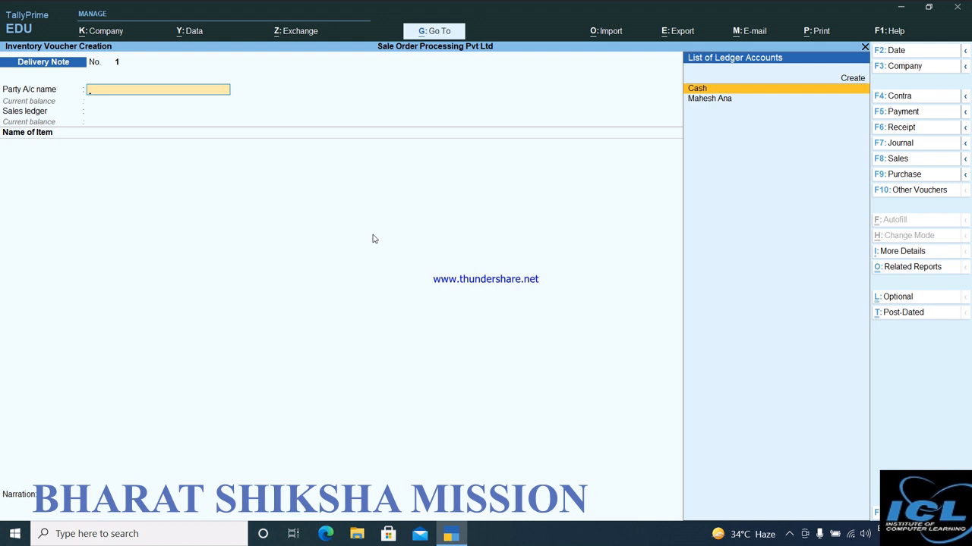
Select the customer as the delivery note's party and link the customer's pending sales order dated 1-Apr-21.
key("Down")
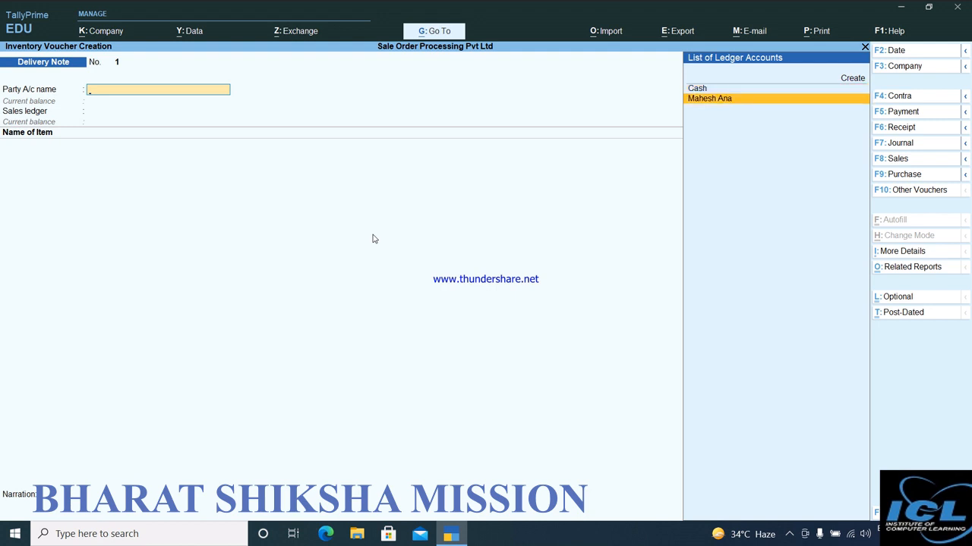
key("Return")
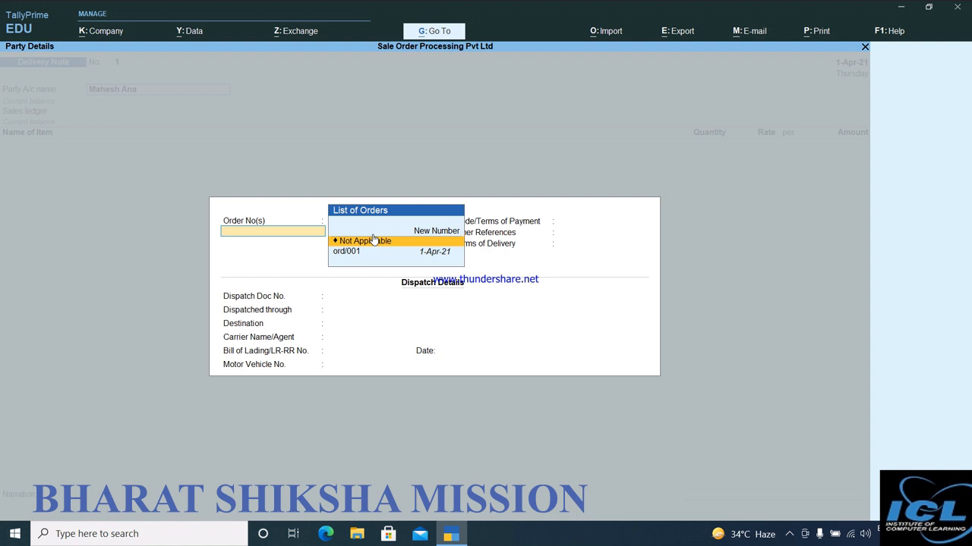
key("Down")
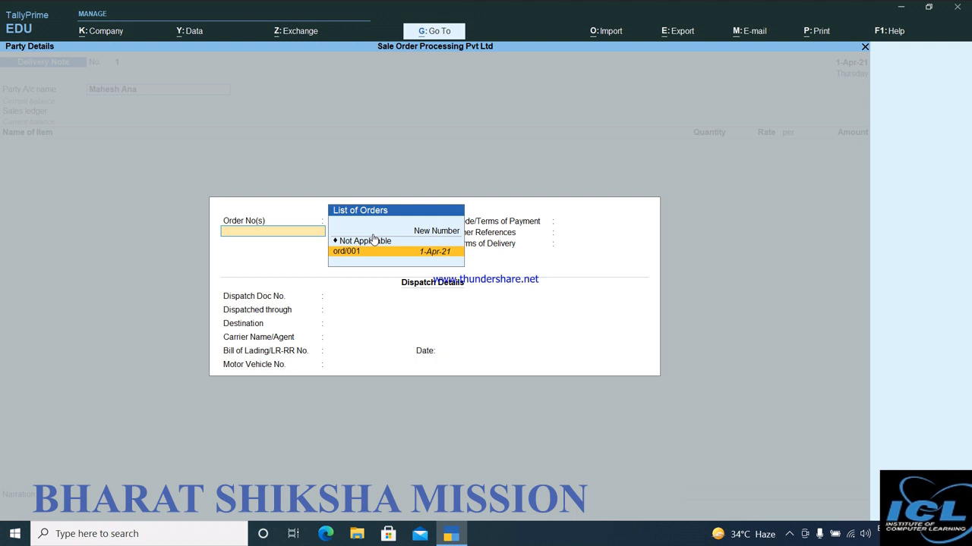
key("Return")
key("Return")
key("Return")
key("Return")
key("Return")
key("Return")
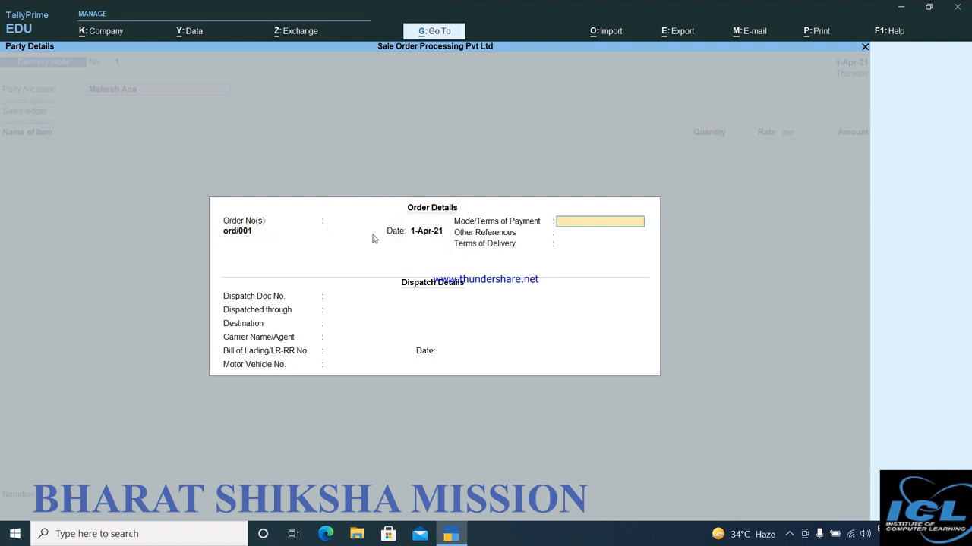
Leave the payment and dispatch details blank, accept the buyer's party details and keep Sales as the sales ledger.
key("Return")
key("Return")
key("Return")
key("Return")
key("Return")
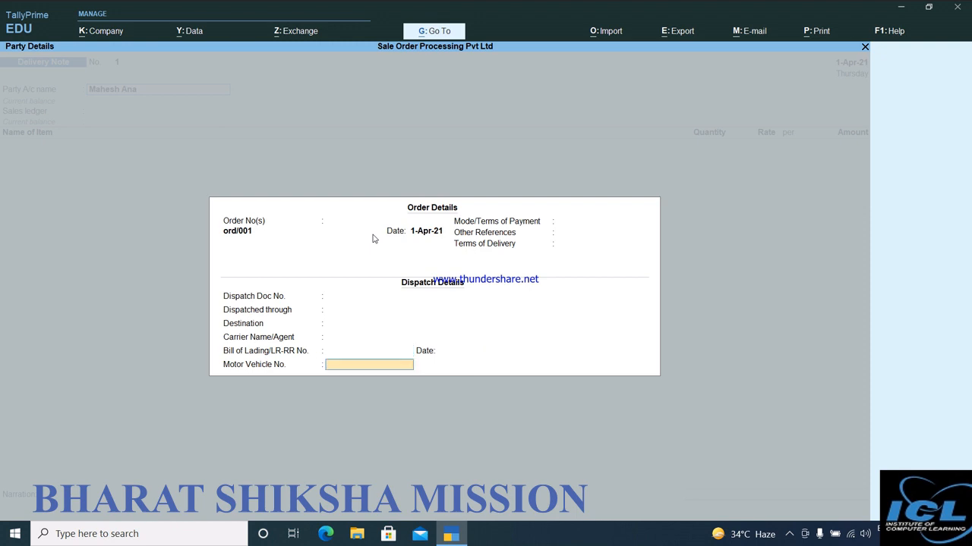
key("Return")
key("Return")
key("Return")
key("Return")
key("Return")
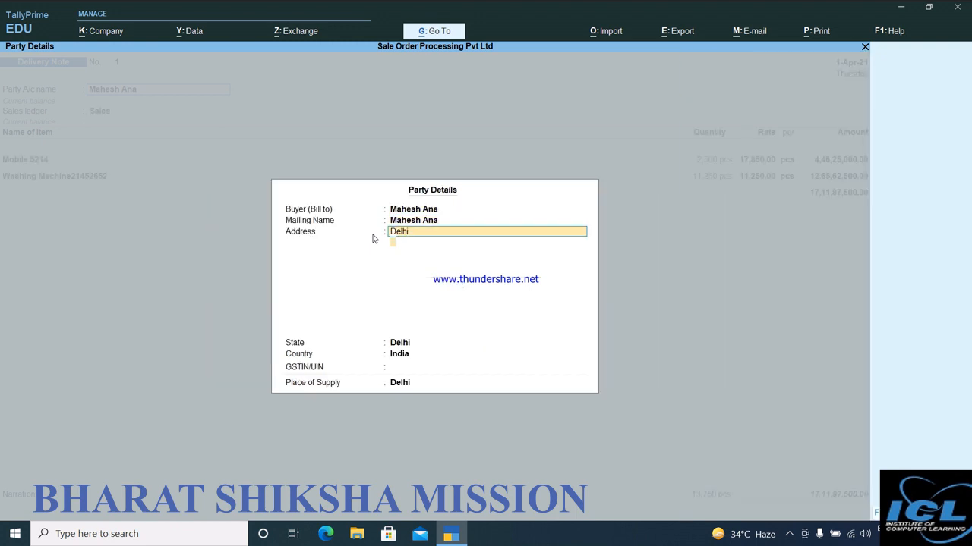
key("Return")
key("Return")
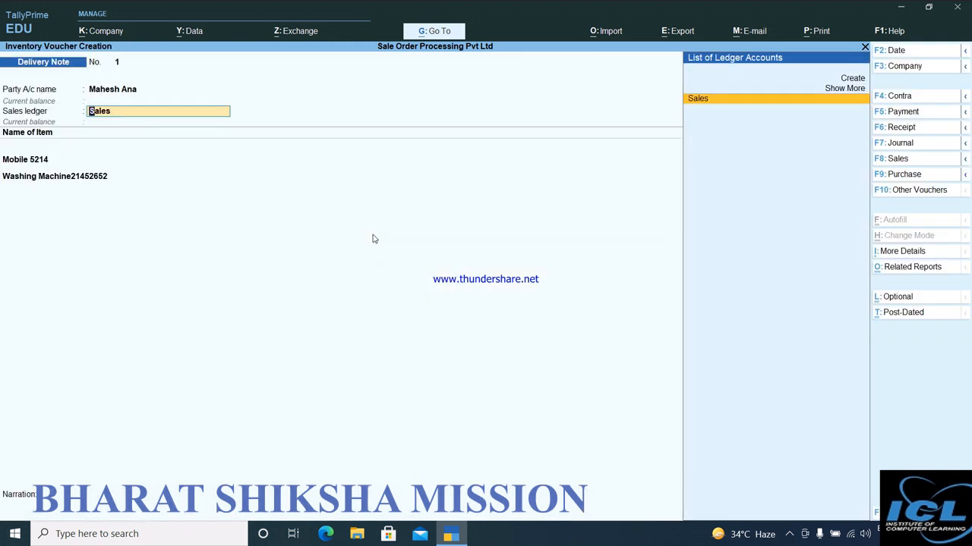
key("Return")
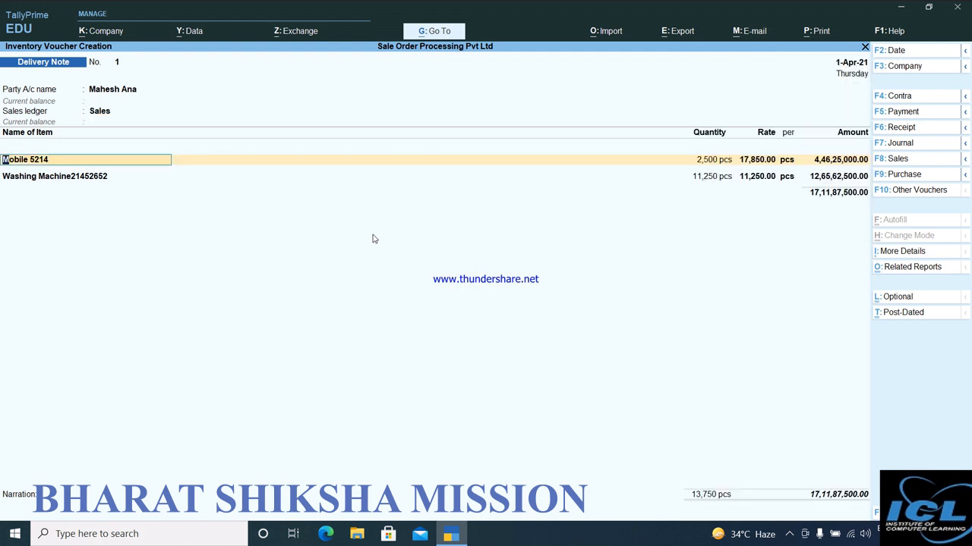
Allocate 2,500 pcs of Mobile 5214 at 17,850.00 from the Delhi location to tracking number 1 and the pending sales order.
key("Return")
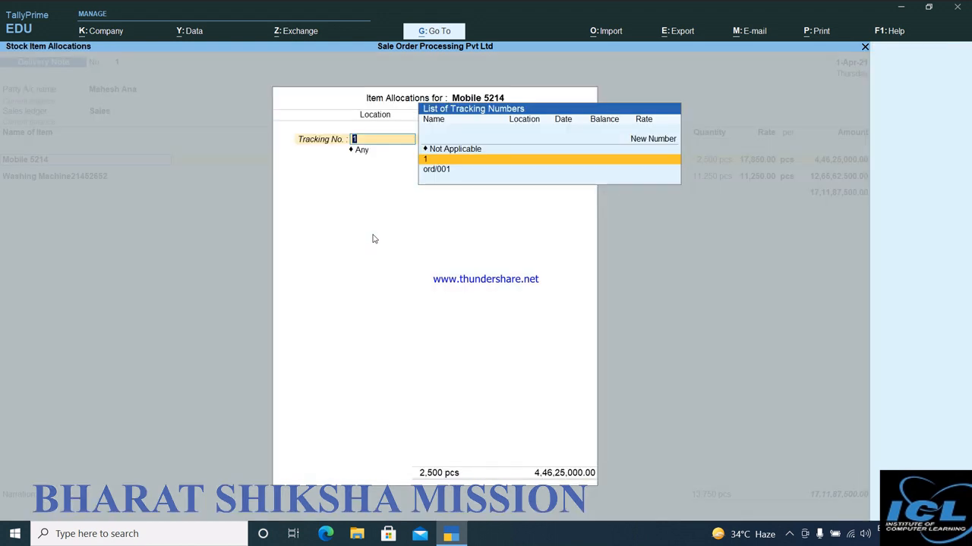
key("Return")
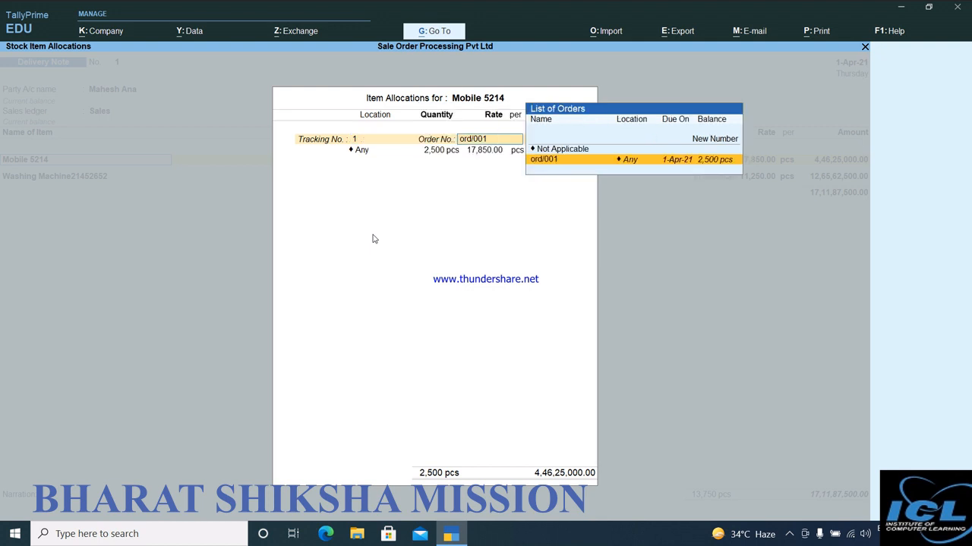
key("Return")
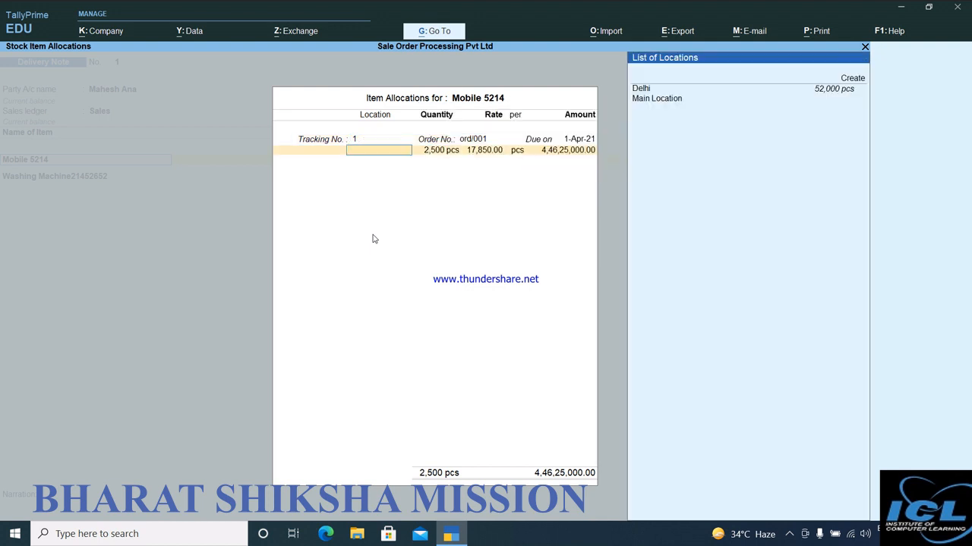
key("Down")
key("Return")
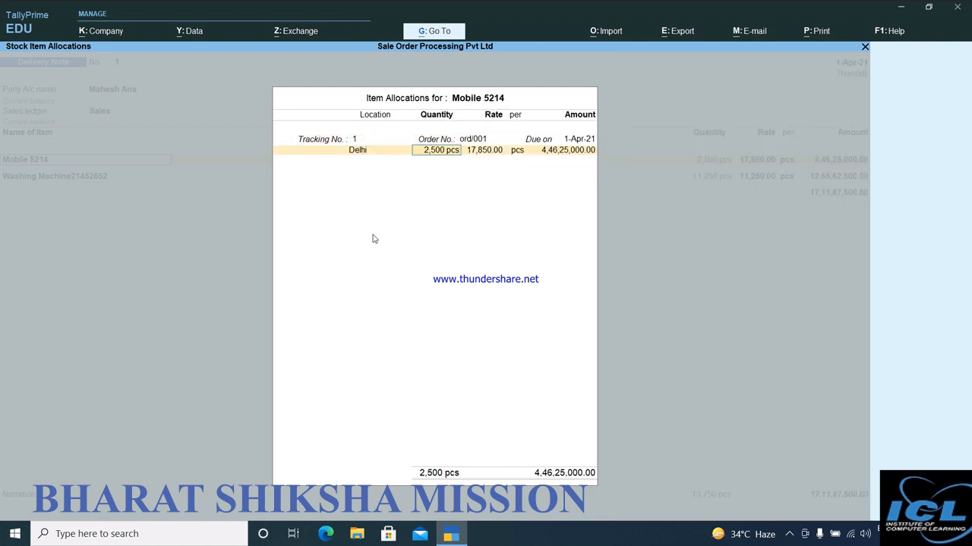
key("Return")
key("Return")
key("Return")
Allocate 11,250 pcs of Washing Machine21452652 at 11,250.00 from the Delhi location, using tracking number 1 and the pending sales order.
key("Return")
key("Return")
key("Return")
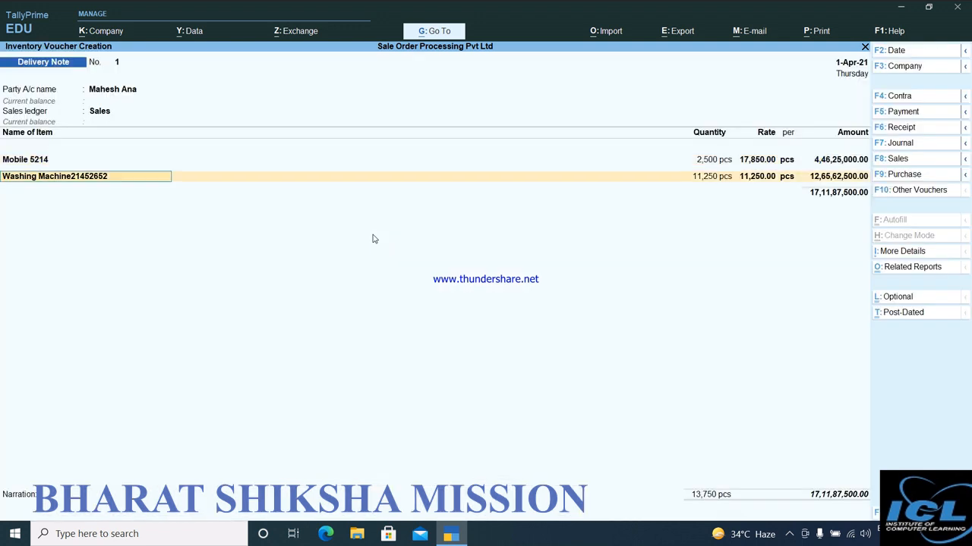
key("Return")
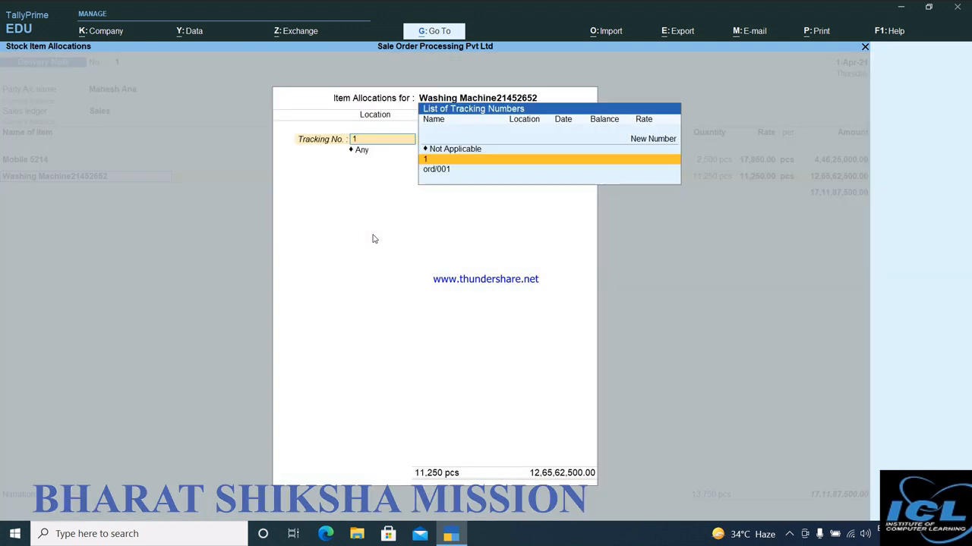
key("Return")
key("Return")
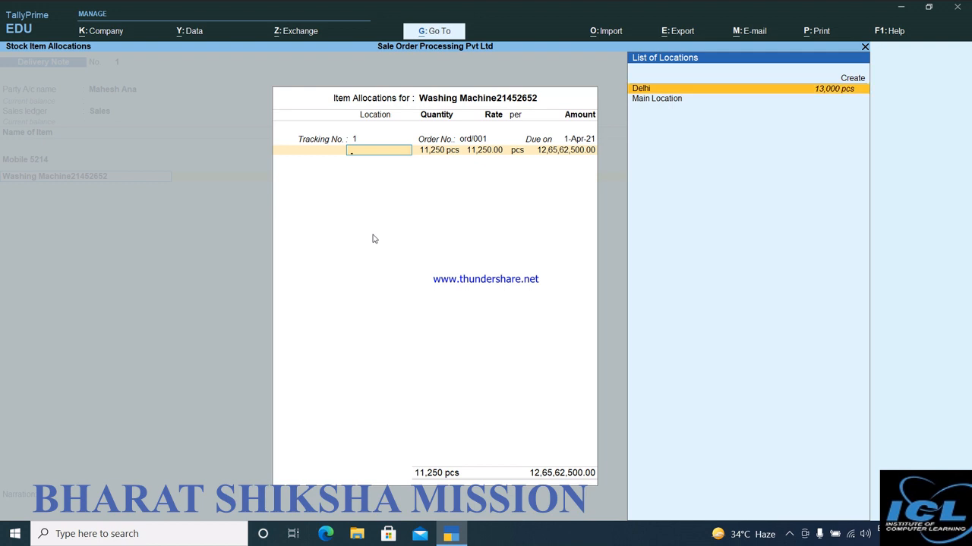
key("Return")
key("Return")
key("Return")
key("Return")
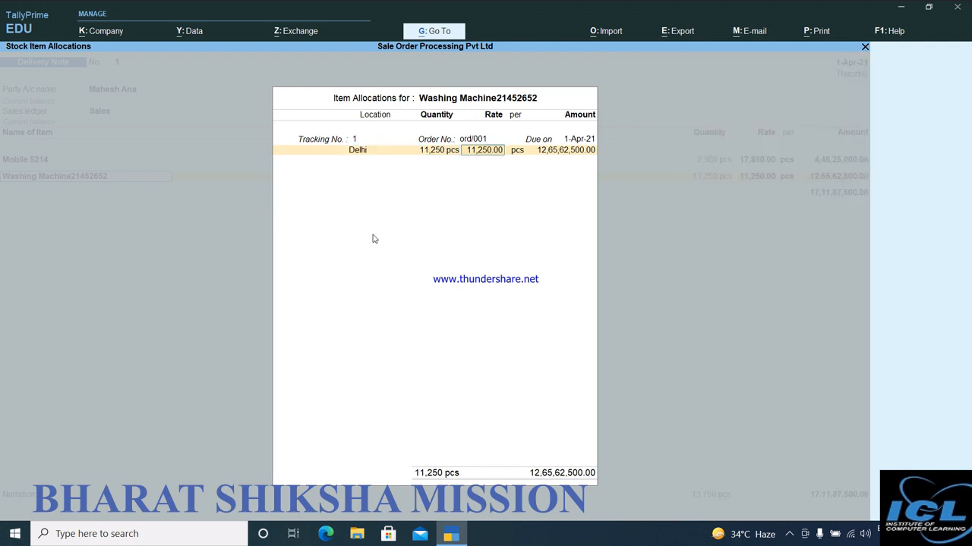
key("Return")
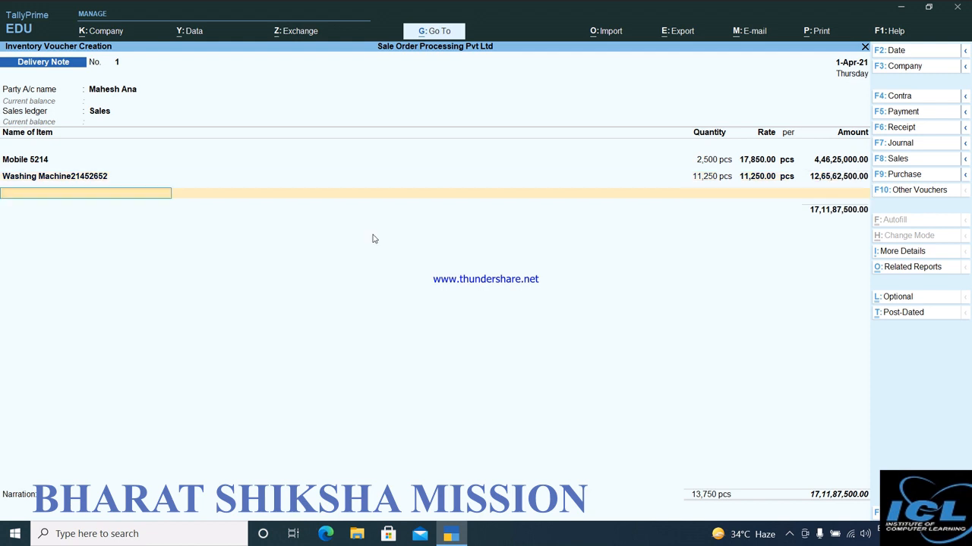
End the item list, leave the narration blank and save the delivery note, clearing the e-Way Bill prompt.
key("Return")
key("Return")
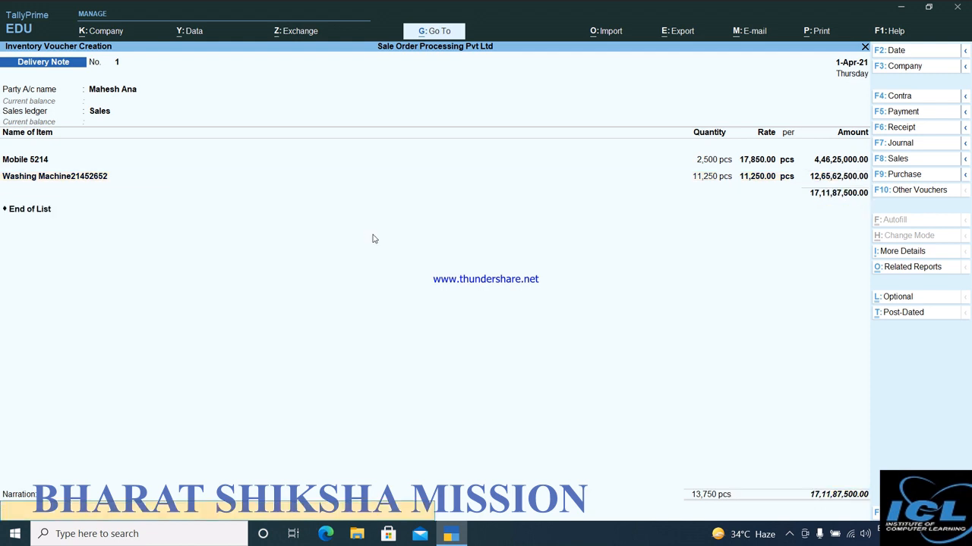
key("Return")
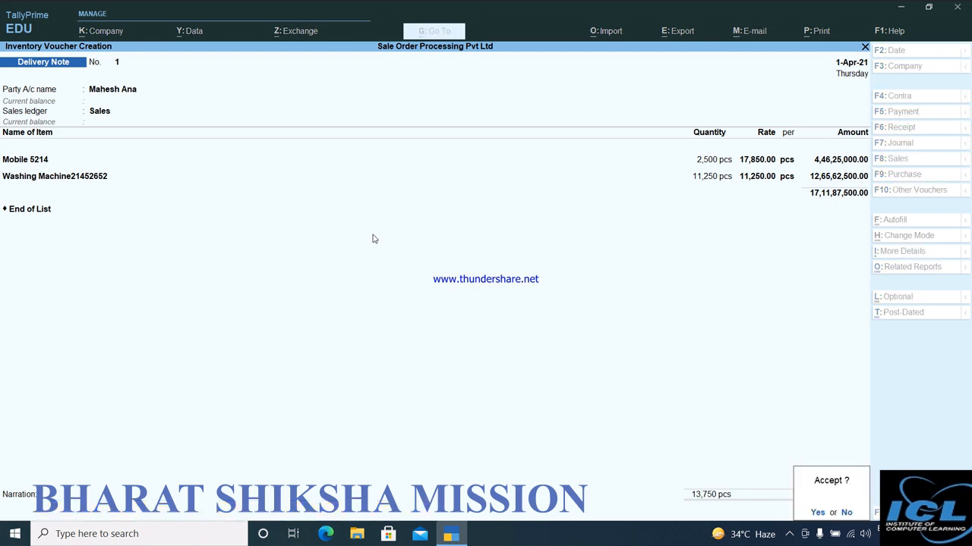
key("Return")
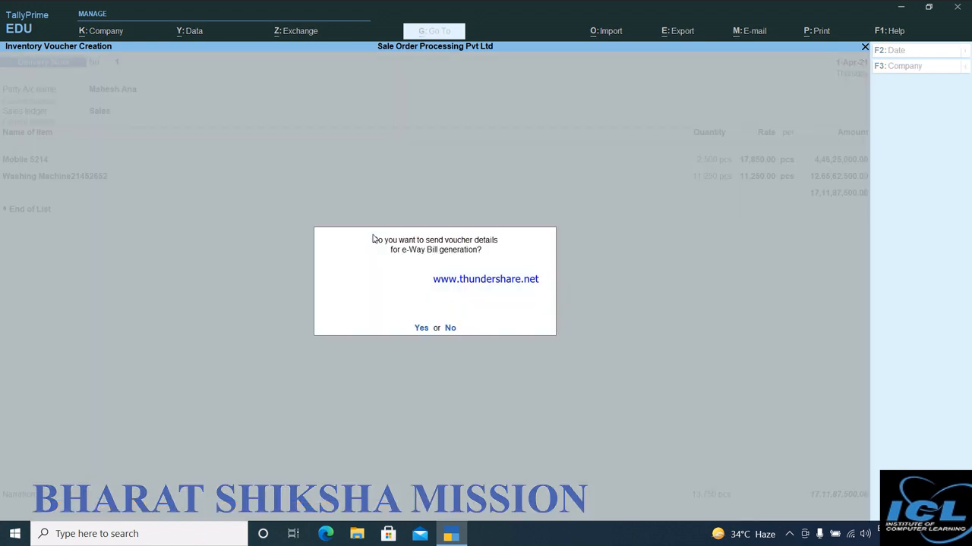
key("Return")
key("Return")
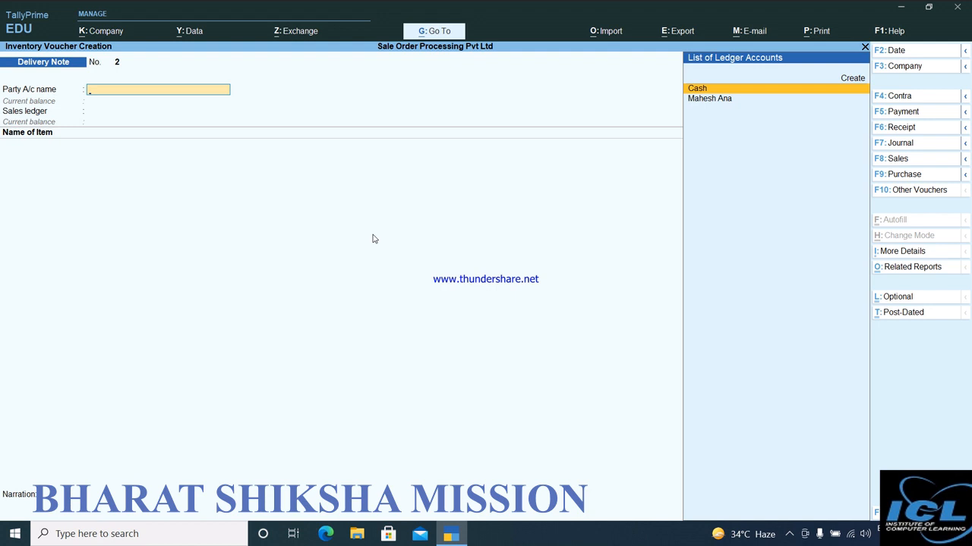
Check the Sales Orders (Due Only) report, close it and leave the blank delivery note to return to the Gateway of Tally.
left_click(431, 34)
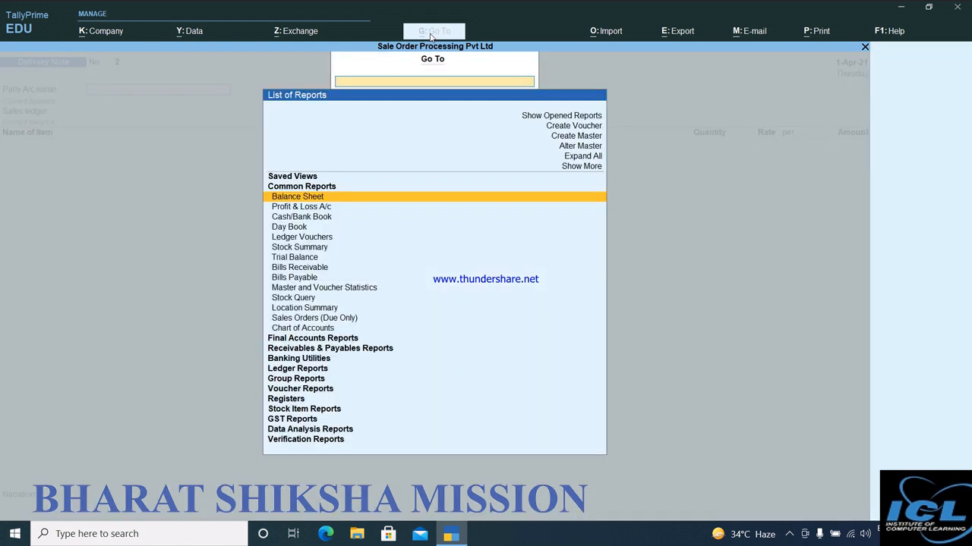
left_click(307, 320)
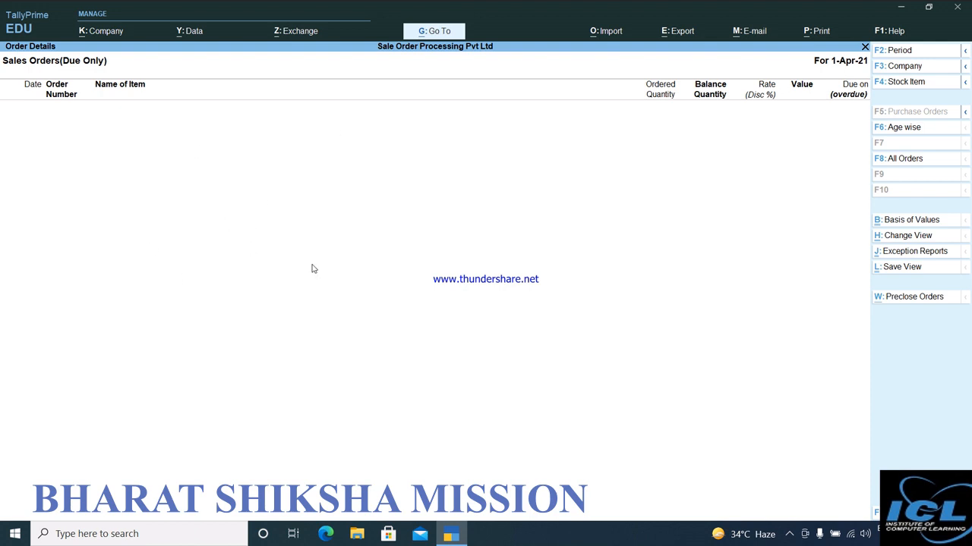
key("Escape")
key("Escape")
key("y")
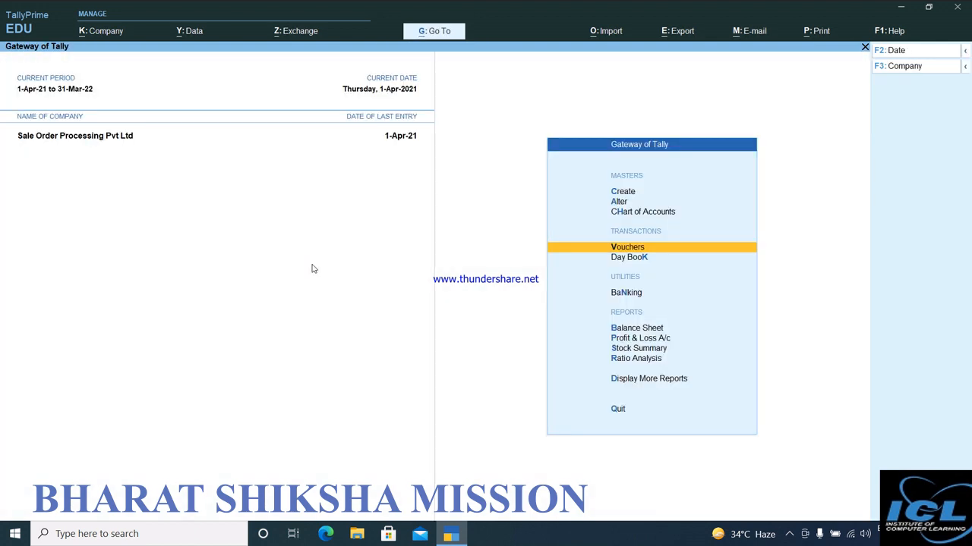
View the Stock Summary and the monthly summary of Washing Machine21452652, and return to the Gateway of Tally.
key("Down")
key("Down")
key("Down")
key("Down")
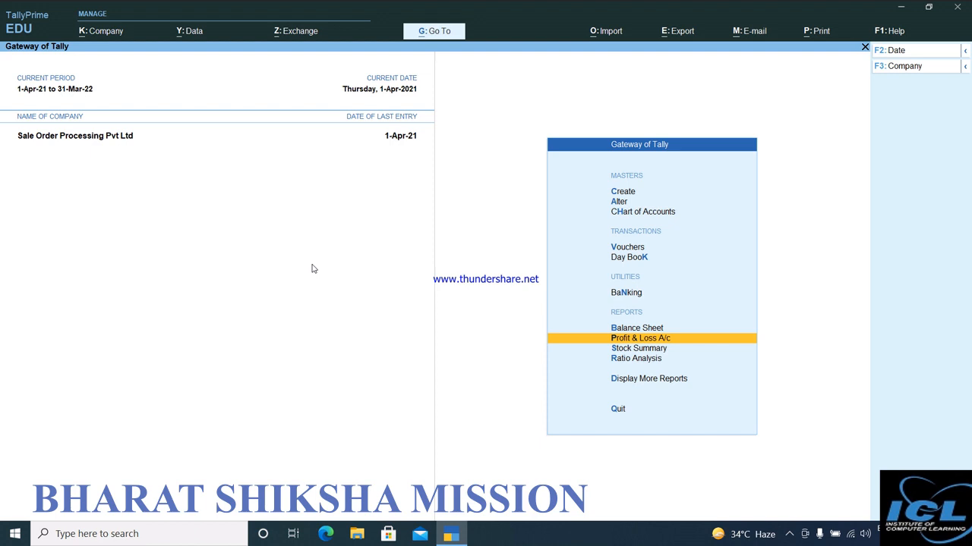
key("Down")
key("Return")
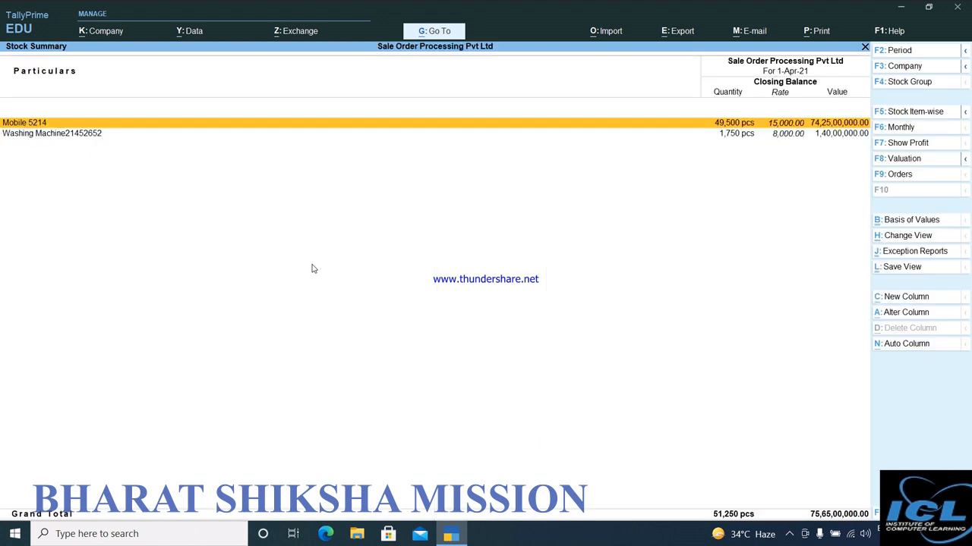
left_click(740, 139)
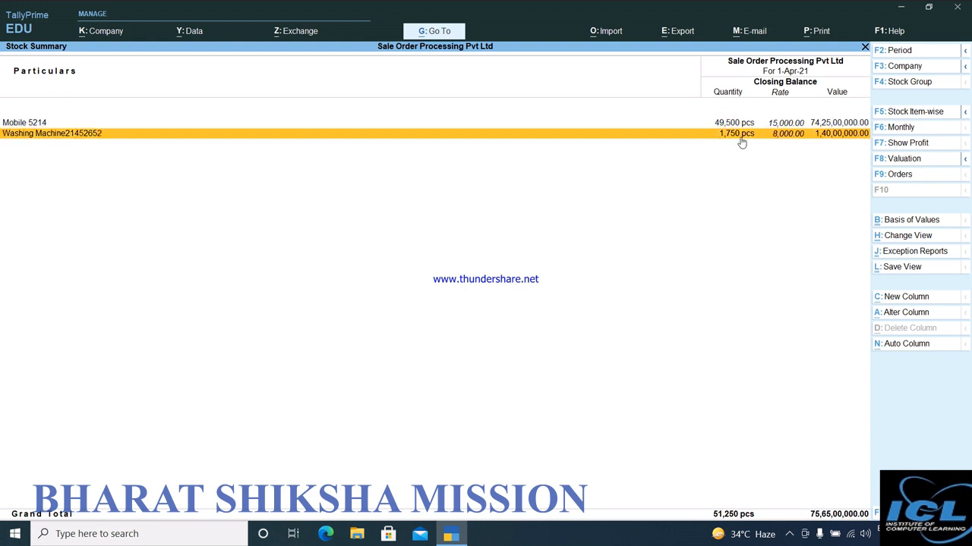
left_click(742, 142)
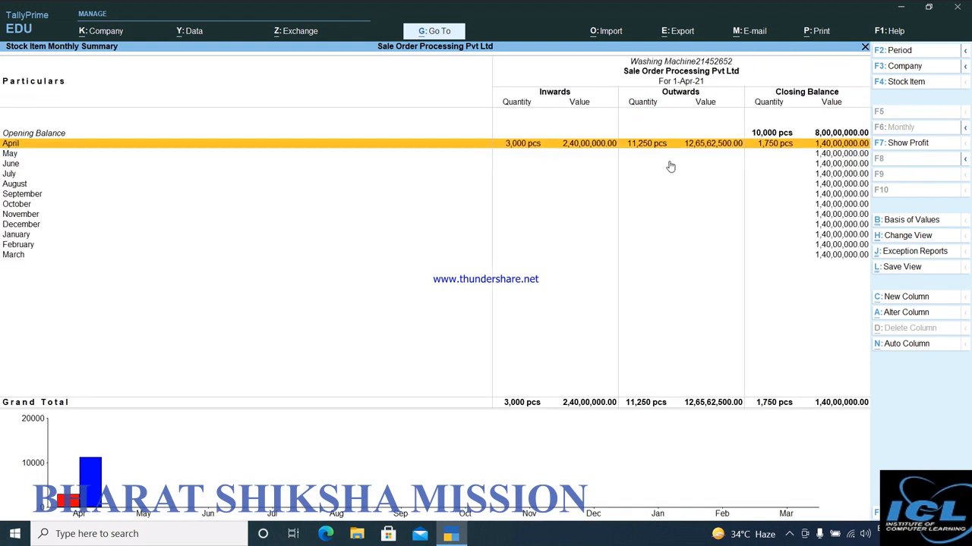
key("Escape")
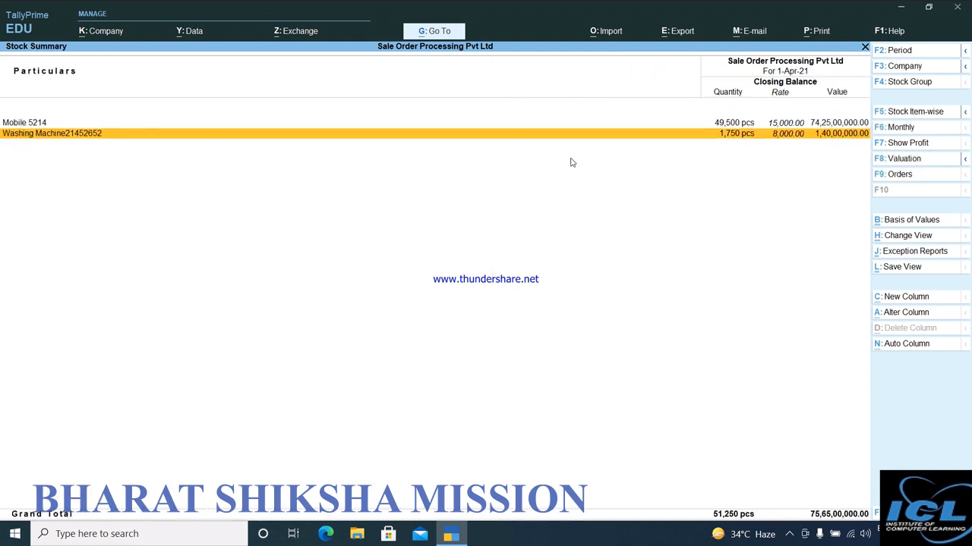
key("Escape")
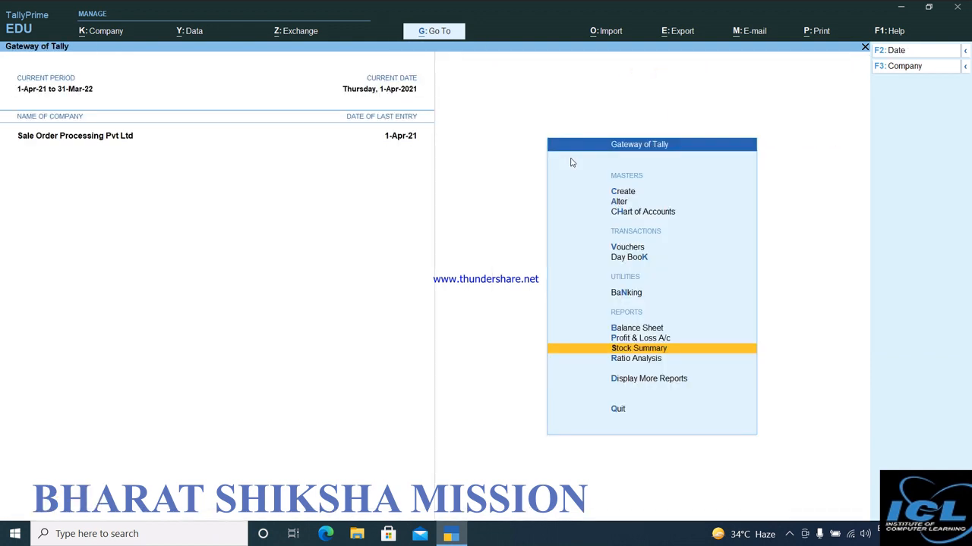
Review the Stock Summary and the monthly summary of Washing Machine21452652, and return to the Gateway of Tally.
key("Return")
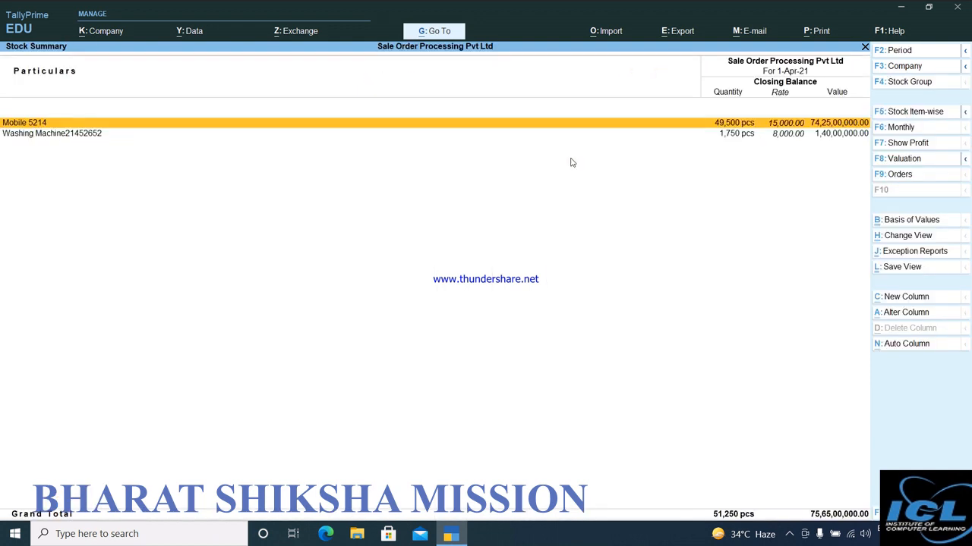
key("Down")
key("Return")
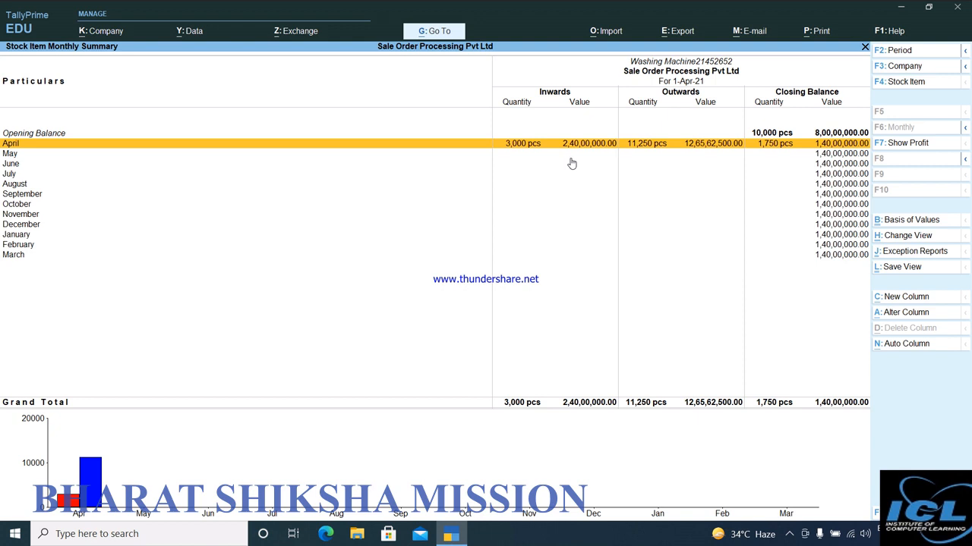
key("Escape")
key("Escape")
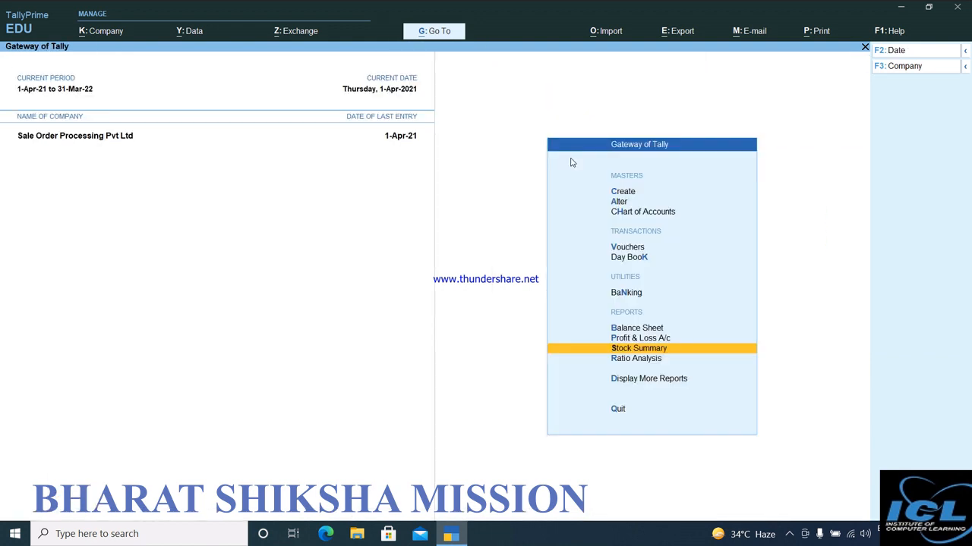
key("Up")
key("Up")
key("Up")
key("Up")
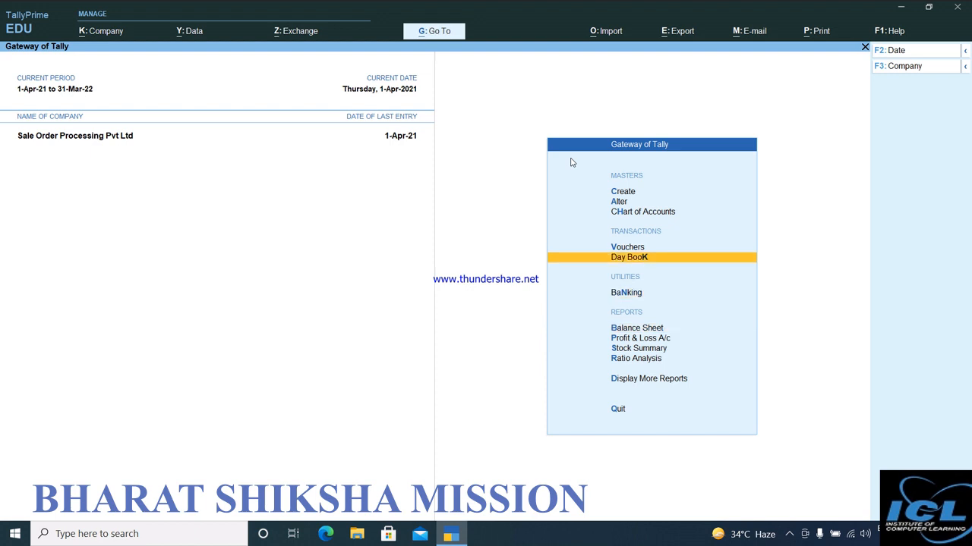
key("Up")
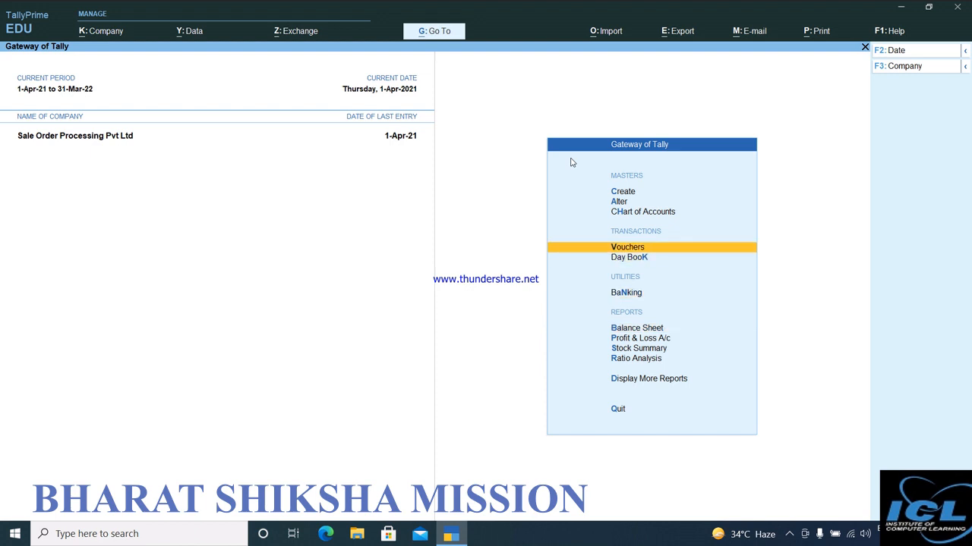
key("Return")
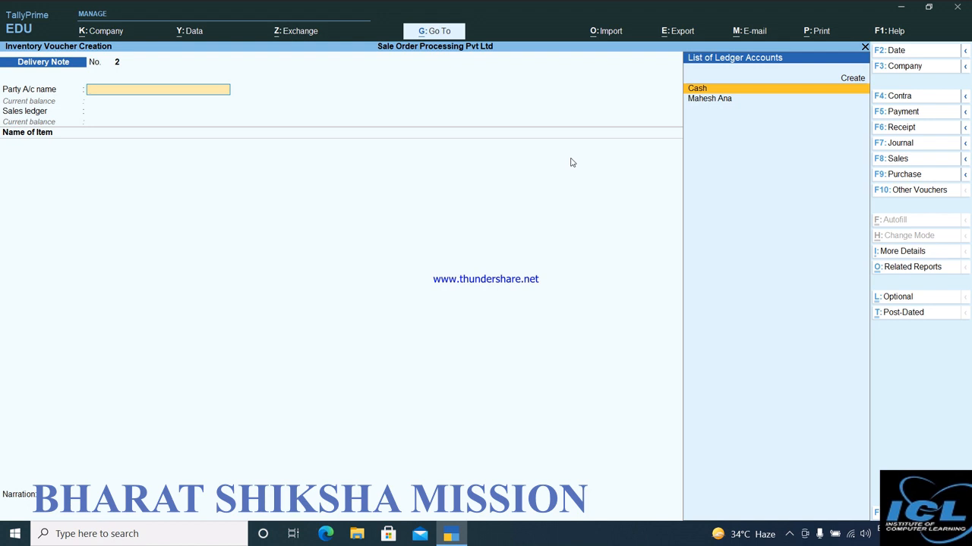
key("Escape")
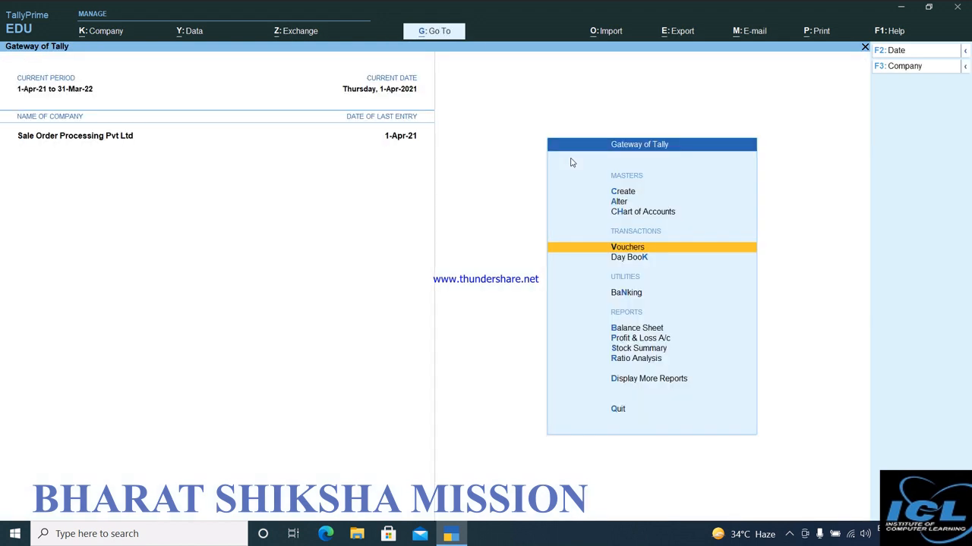
Check the closing balances of both items in the Stock Summary and close the report.
key("Down")
key("Down")
key("Down")
key("Down")
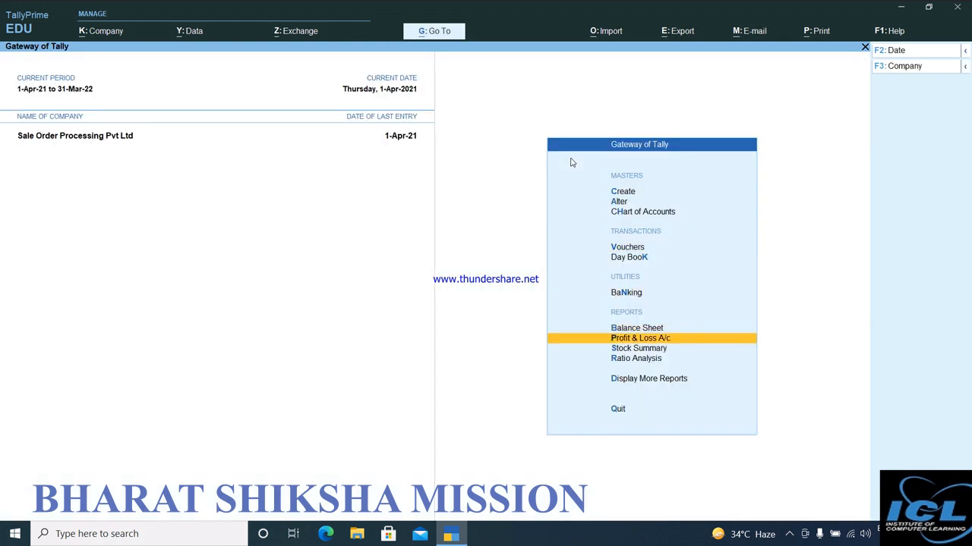
key("Down")
key("Return")
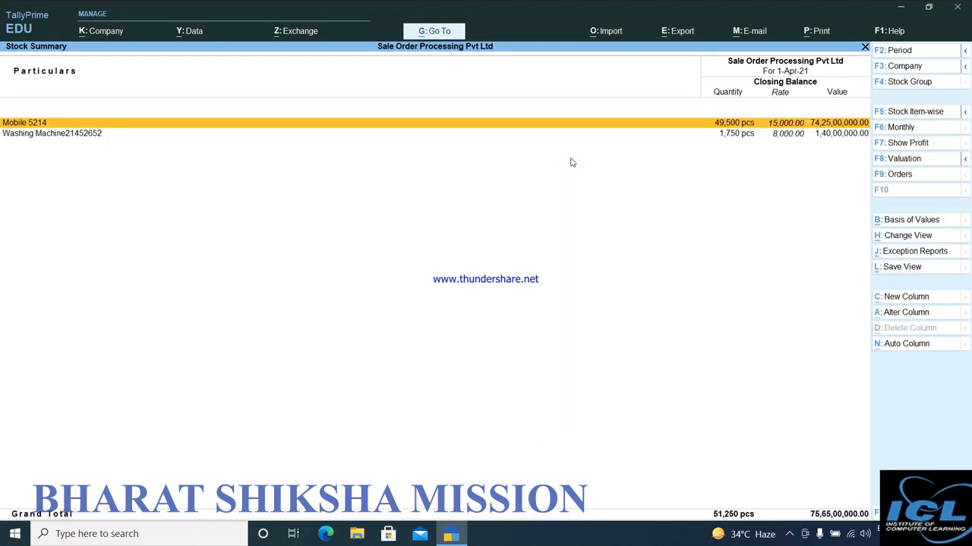
key("Escape")
Start a new voucher from the Gateway of Tally and change its type to Rejections In.
key("Up")
key("Up")
key("Up")
key("Up")
key("Up")
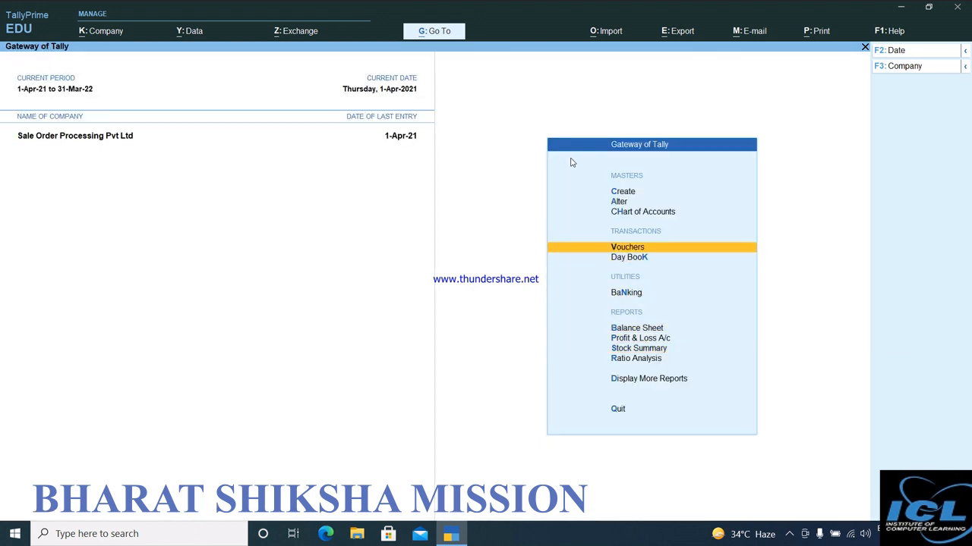
key("Return")
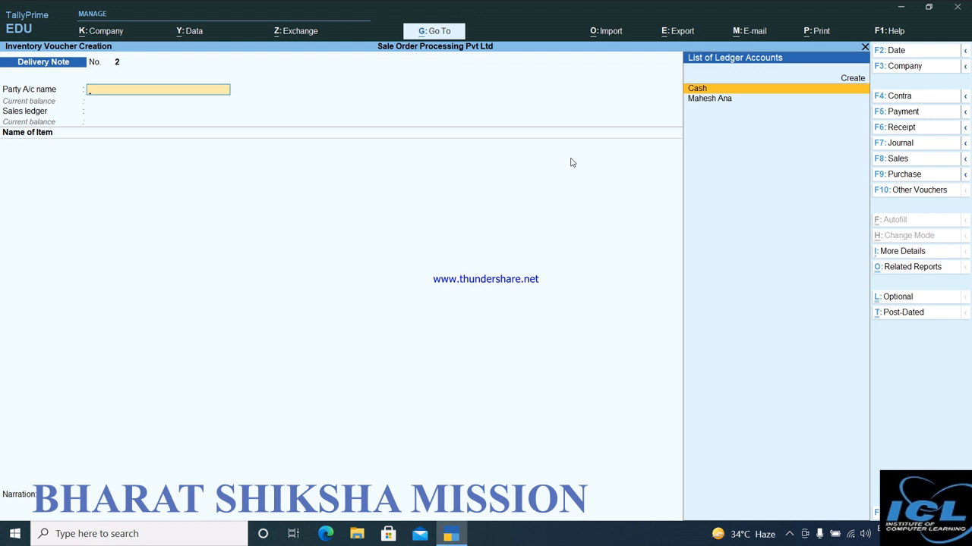
left_click(905, 190)
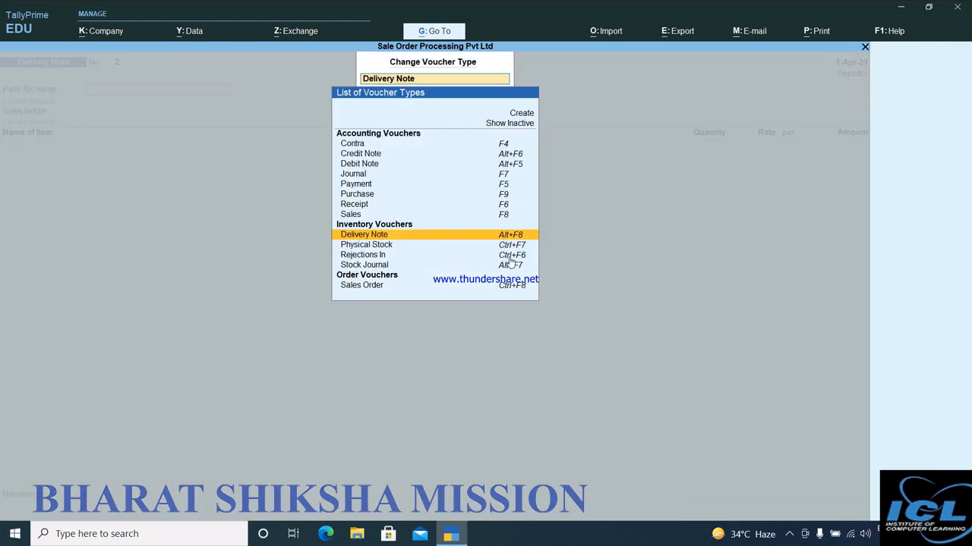
left_click(373, 255)
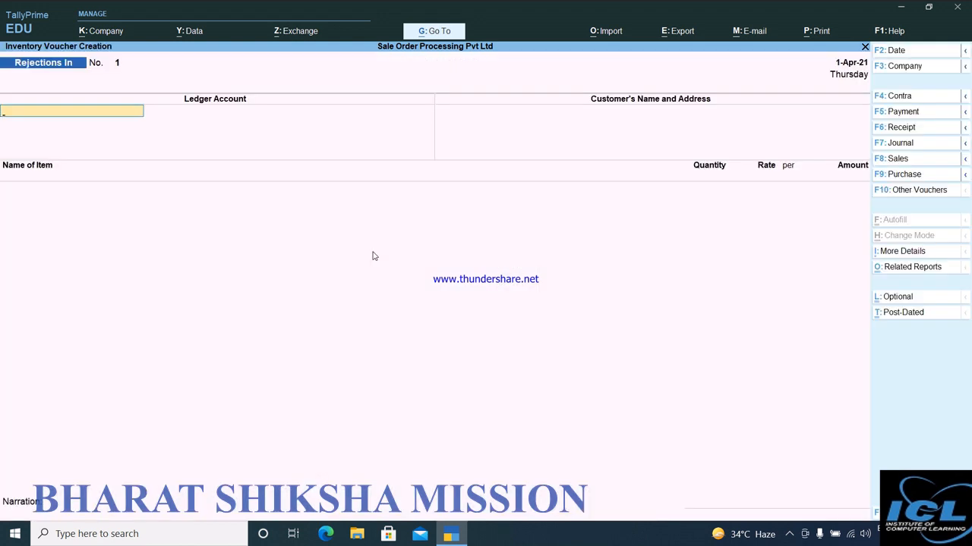
Choose the customer's ledger account for the rejection and accept the filled-in customer name and address.
key("Down")
key("Down")
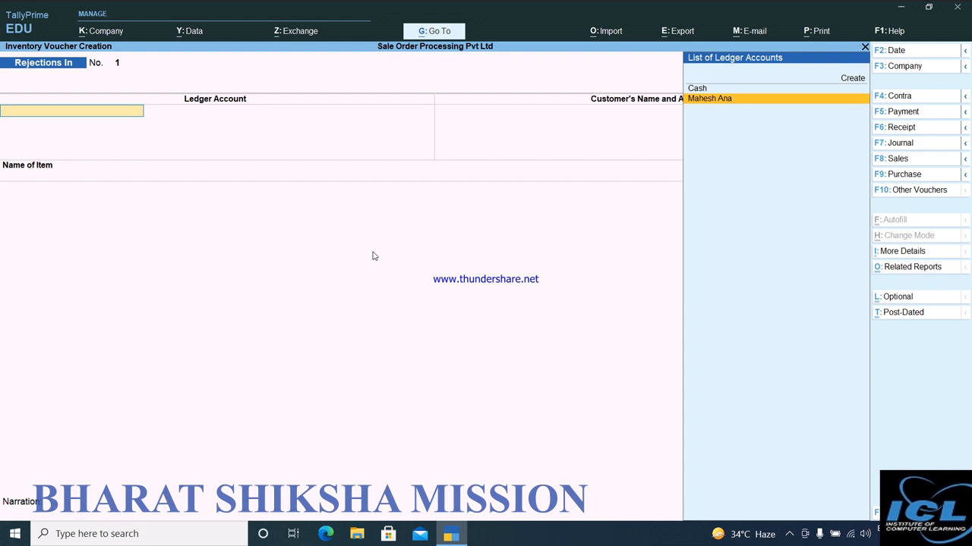
key("Return")
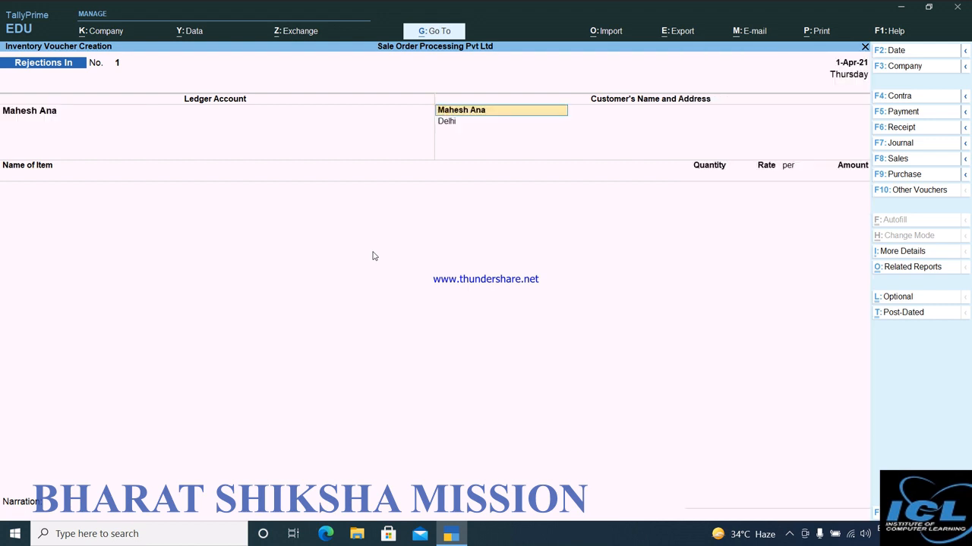
key("Return")
key("Return")
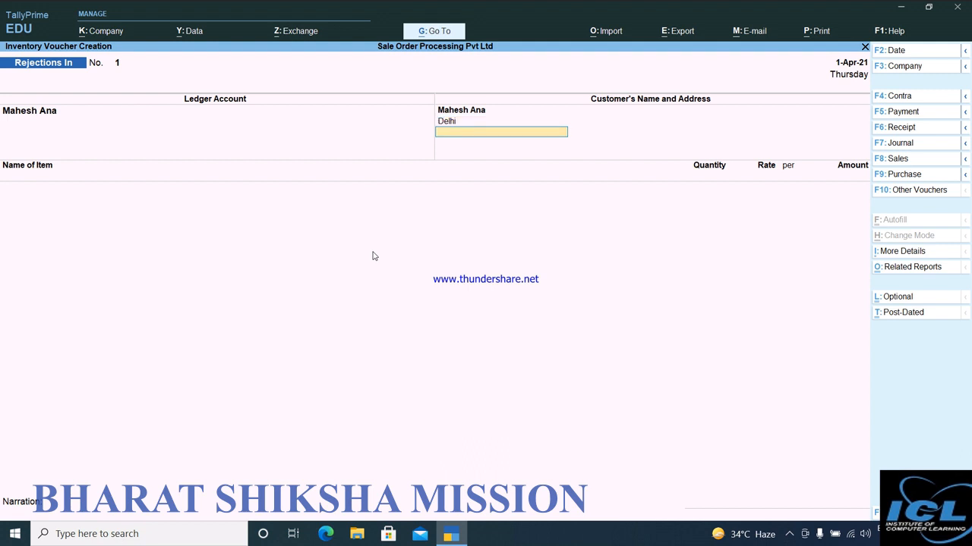
key("Return")
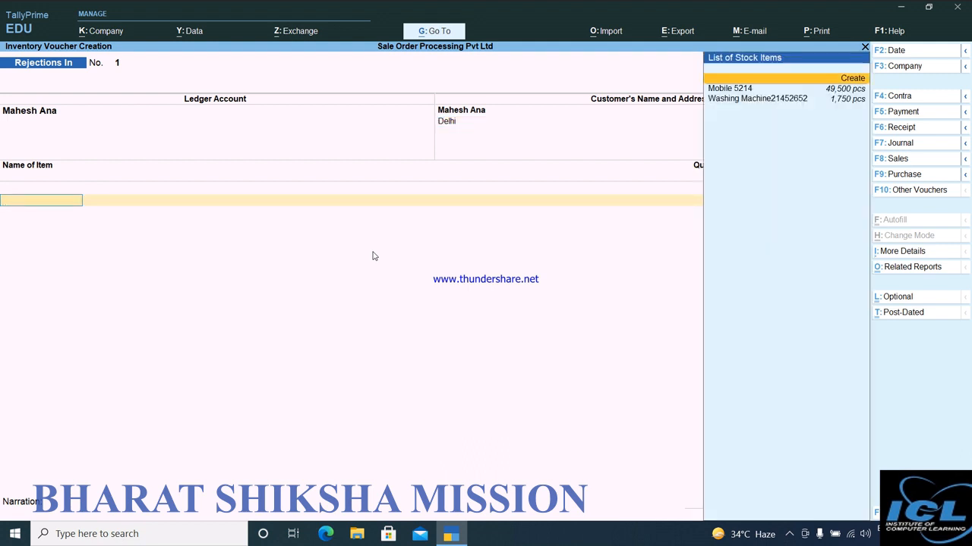
Return 5 pcs of Mobile 5214 at 17,850.00 against tracking number 1, leave the narration blank and save the Rejections In voucher.
key("Return")
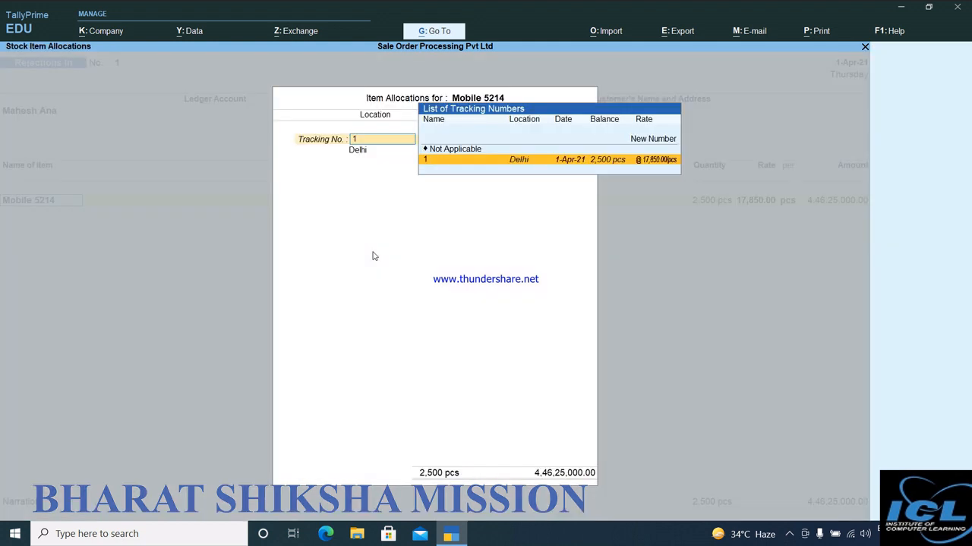
key("Return")
key("Return")
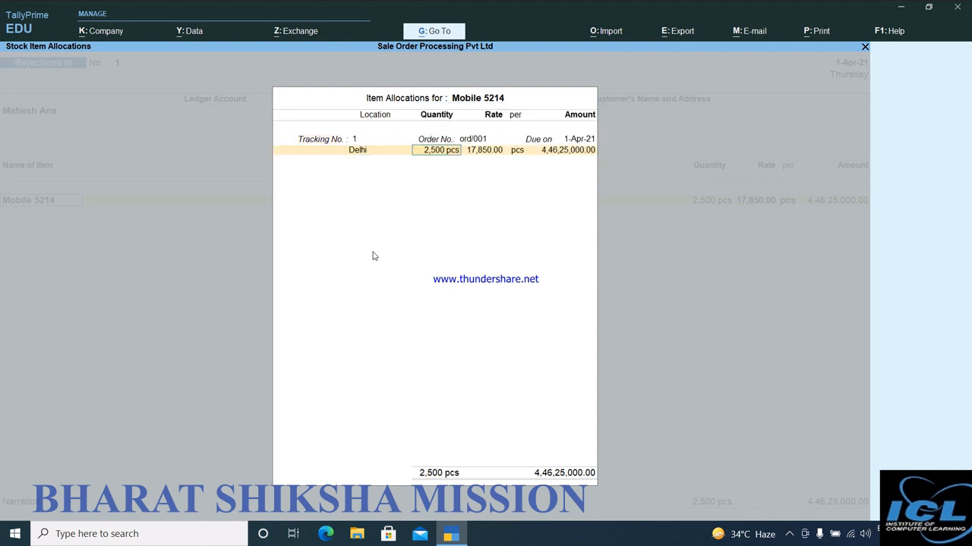
type("5")
key("Return")
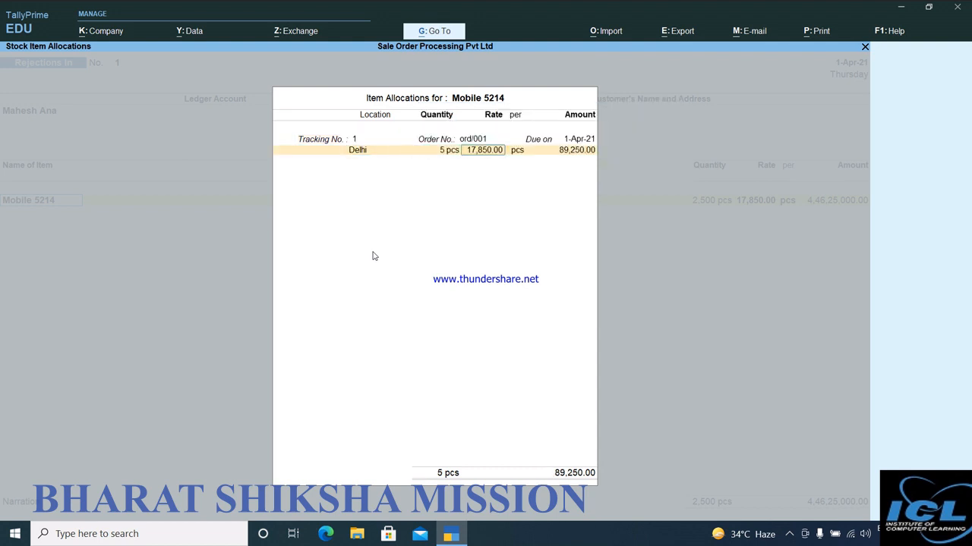
key("Return")
key("Return")
key("Return")
key("Return")
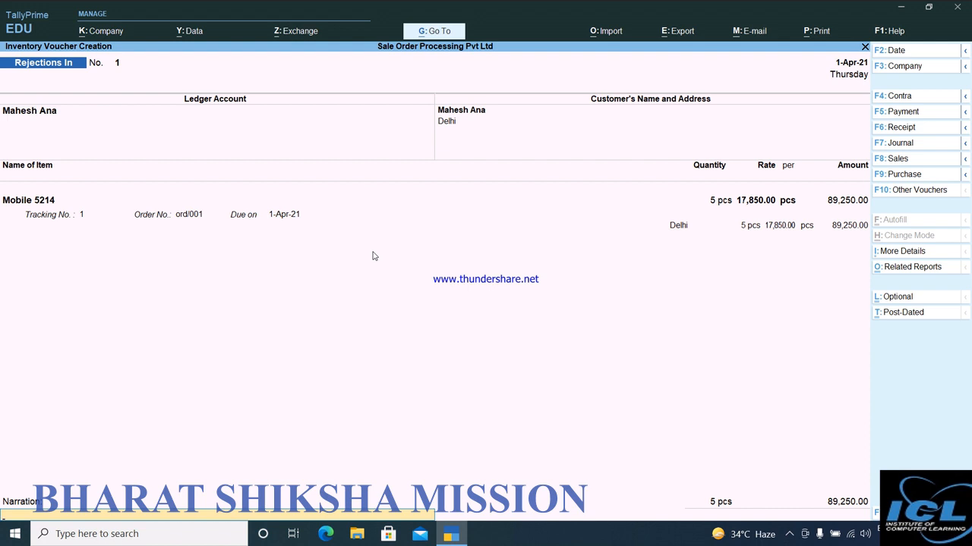
key("Return")
key("Return")
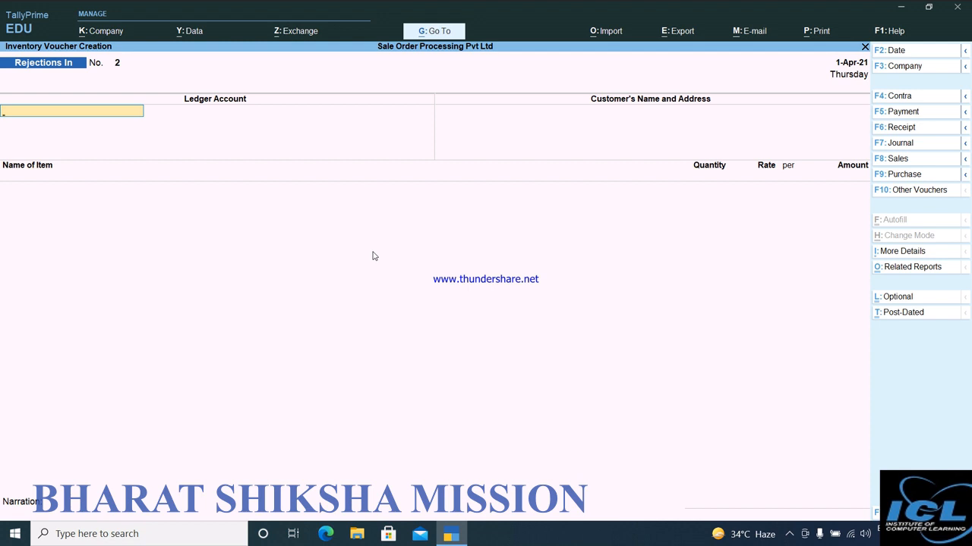
Leave the blank Rejections In voucher, start a Sales voucher and choose the customer's ledger as the party account.
key("Escape")
key("Down")
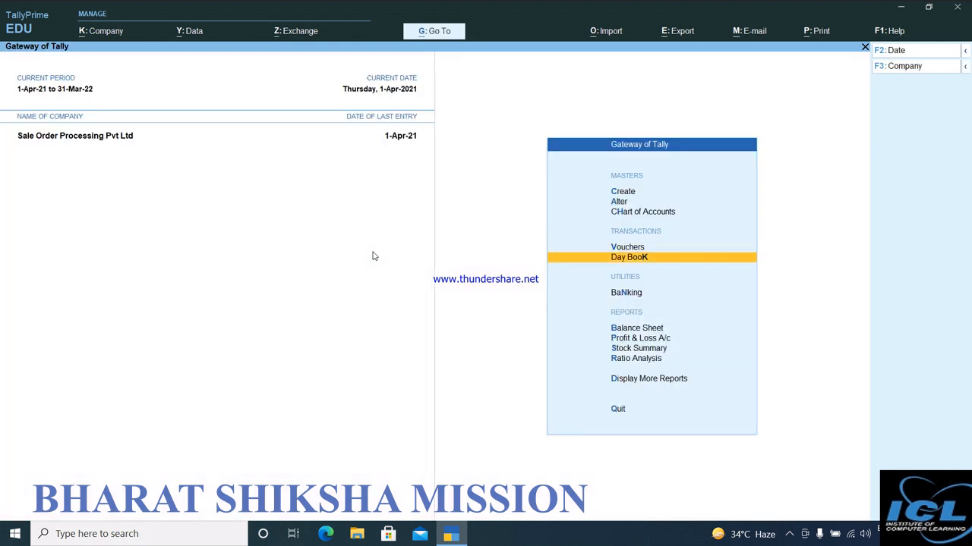
key("Up")
key("Return")
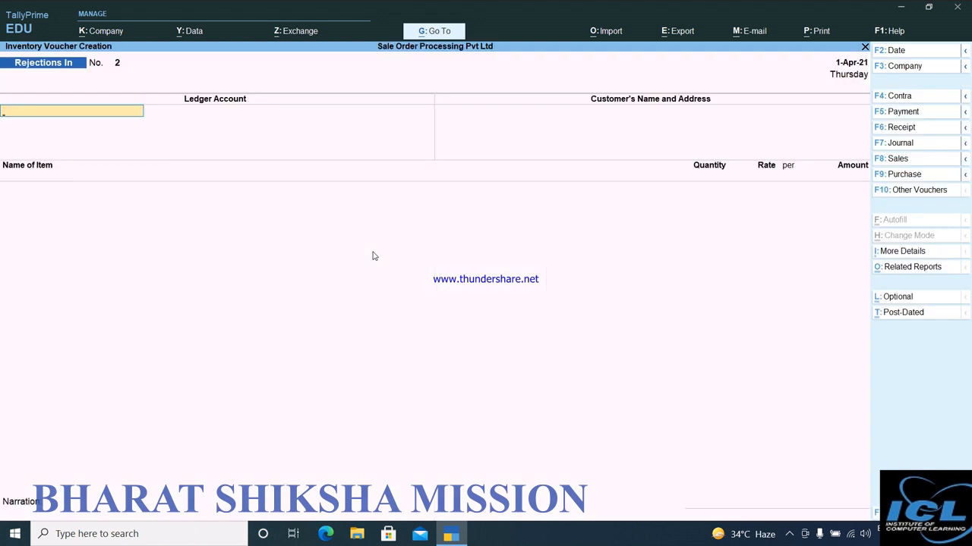
key("F8")
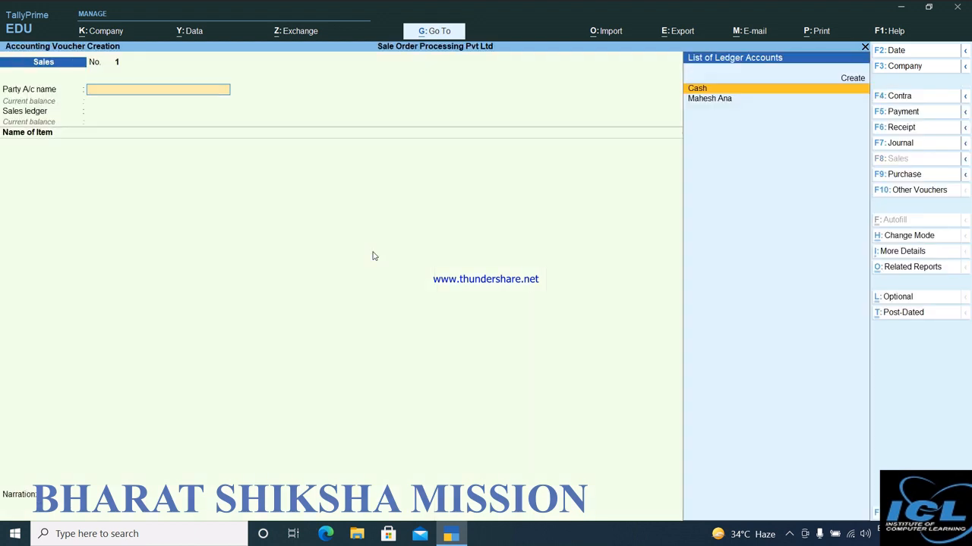
key("Down")
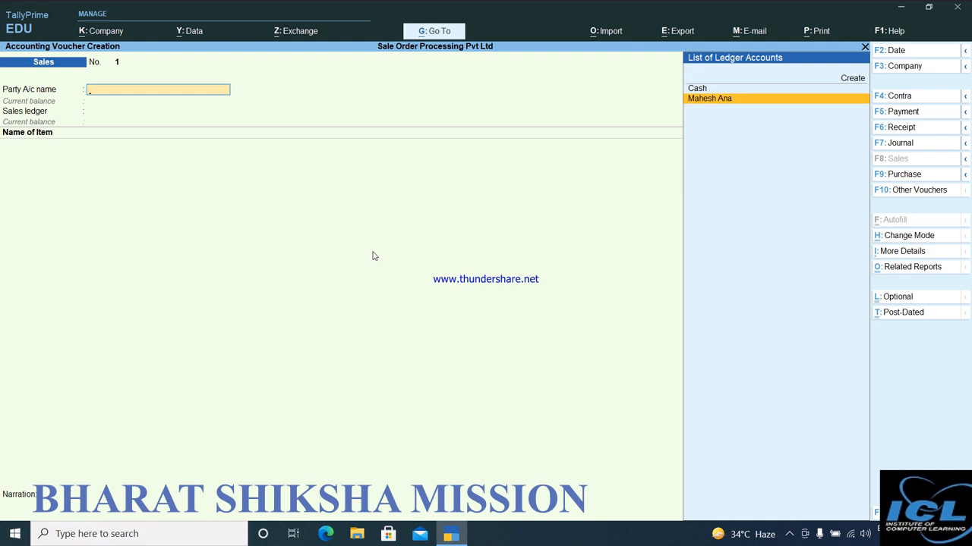
key("Return")
Link the sale to delivery note 1 in the dispatch details, leaving the remaining dispatch fields blank.
key("Down")
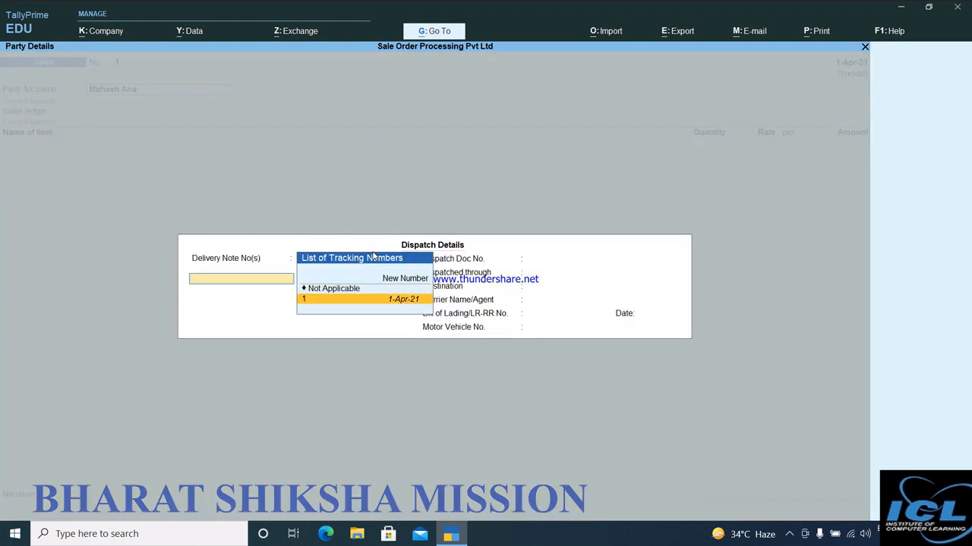
key("Return")
key("Return")
key("Return")
key("Return")
key("Return")
key("Return")
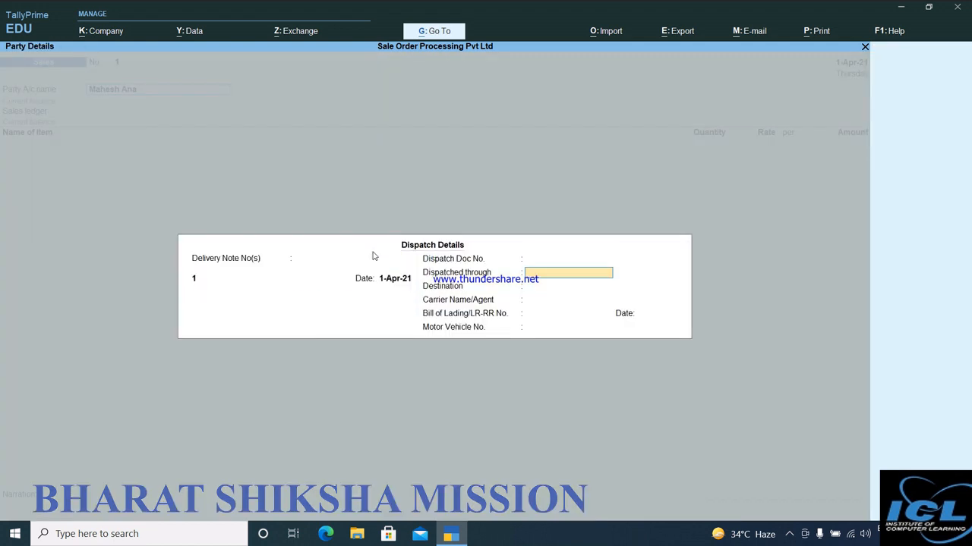
key("Return")
key("Return")
key("Return")
key("Return")
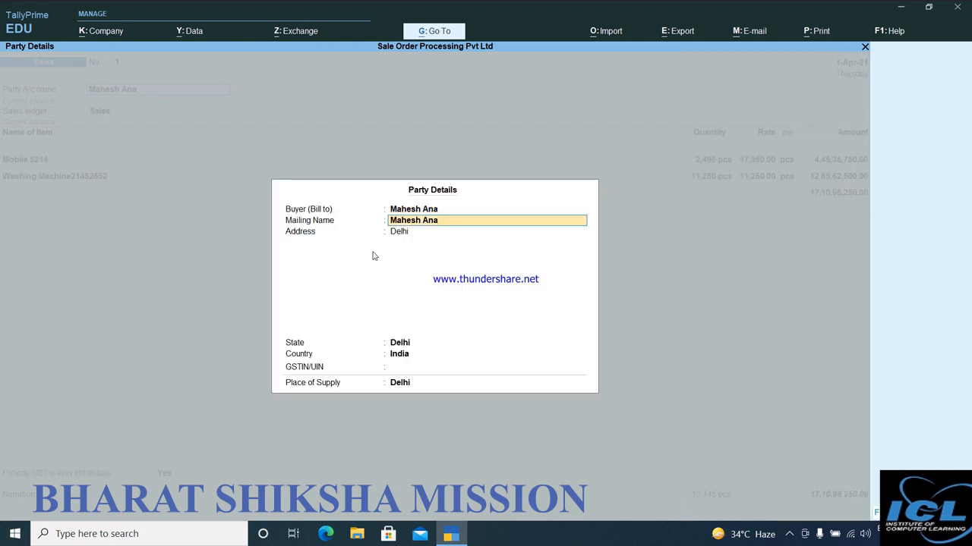
Accept the buyer's party details with the GSTIN/UIN left blank, and keep Sales as the sales ledger.
key("Return")
key("Return")
key("Return")
key("Return")
key("Return")
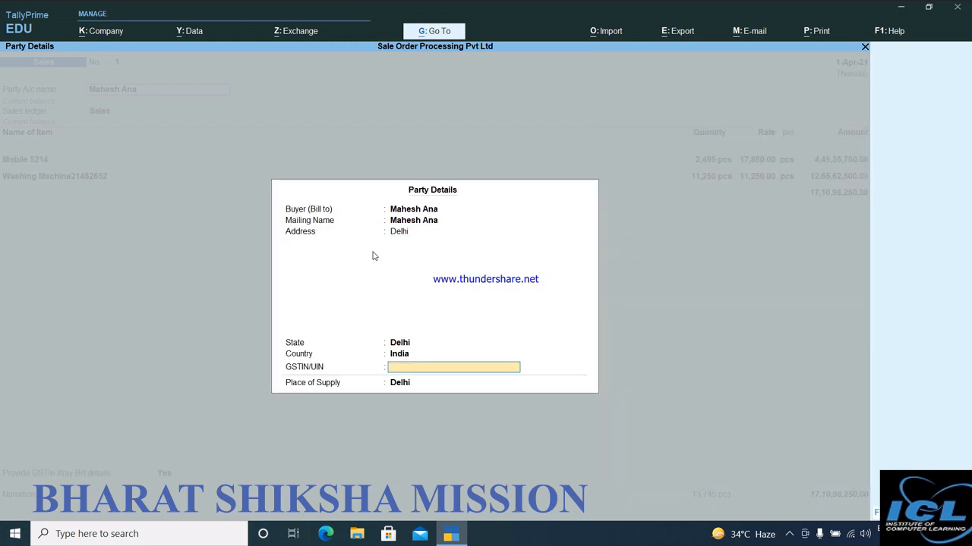
key("Return")
key("Return")
key("Return")
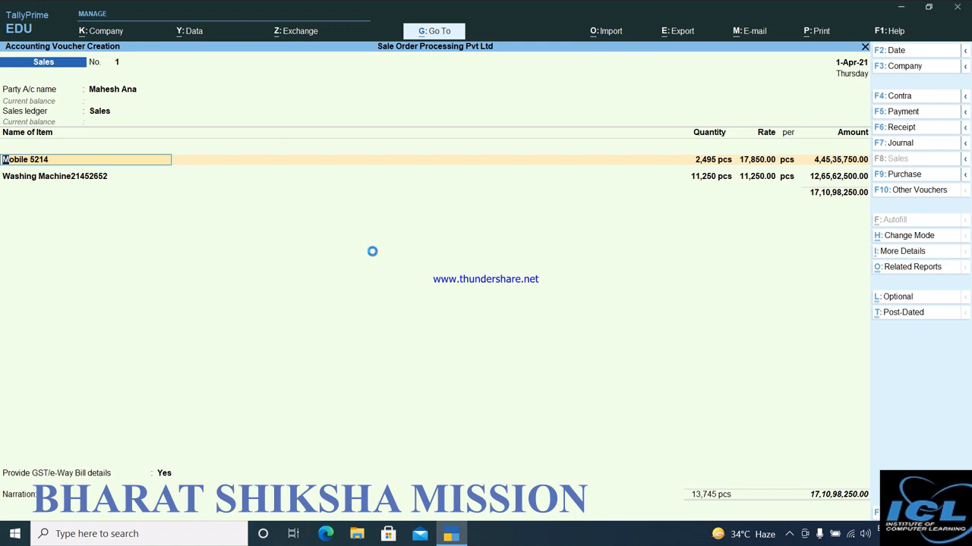
Accept the Mobile 5214 allocation of 2,495 pcs at 17,850.00 under tracking number 1 and order ord/001.
key("Return")
key("Return")
key("Return")
key("Return")
key("Return")
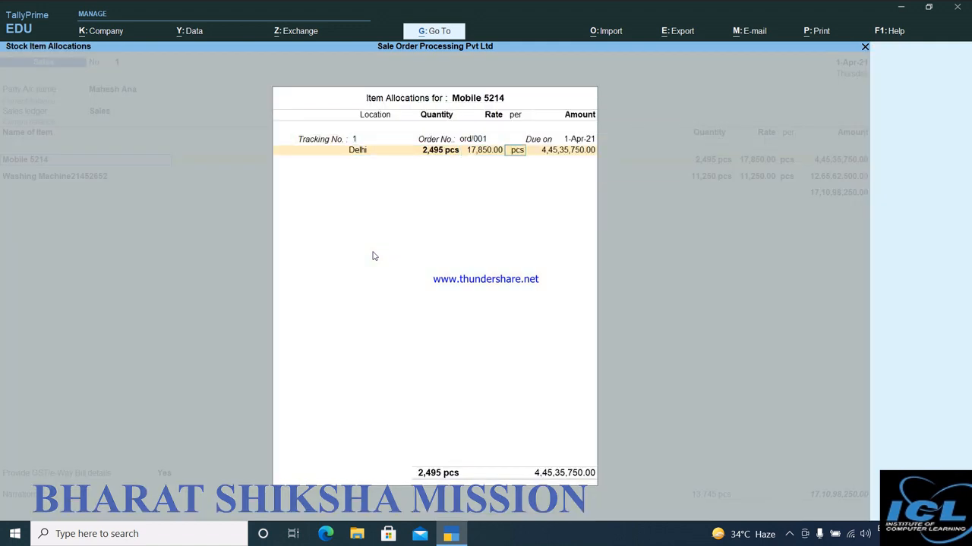
key("Return")
key("Return")
key("Return")
key("Return")
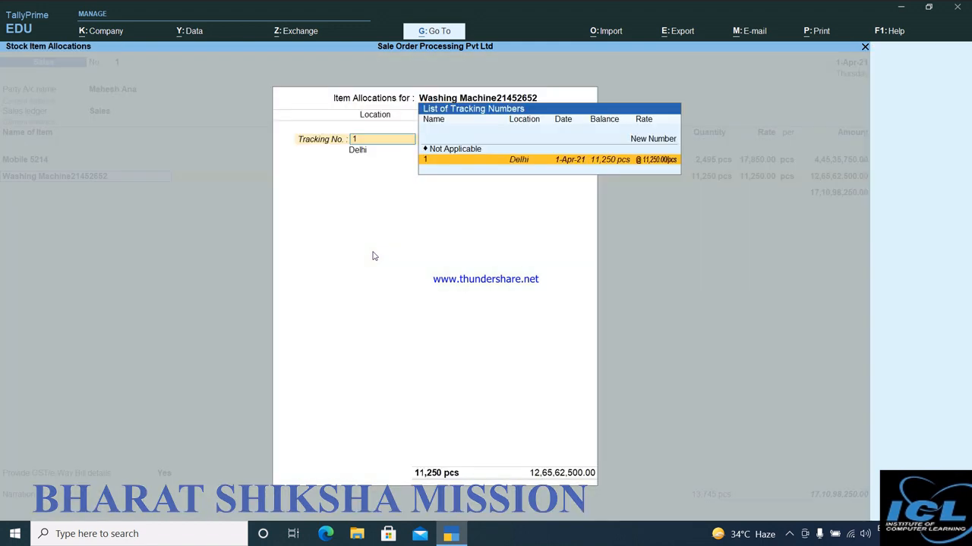
Accept the Washing Machine21452652 allocation of 11,250 pcs at 11,250.00 under tracking number 1 and order ord/001.
key("Return")
key("Return")
key("Return")
key("Return")
key("Return")
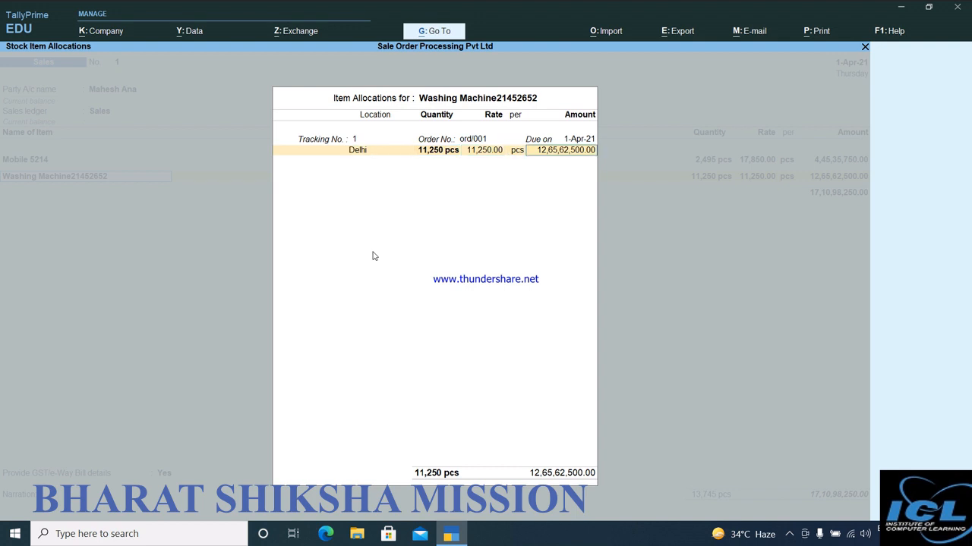
key("Return")
End the sales voucher's item list and set Provide GST/e-Way Bill details to No.
key("Return")
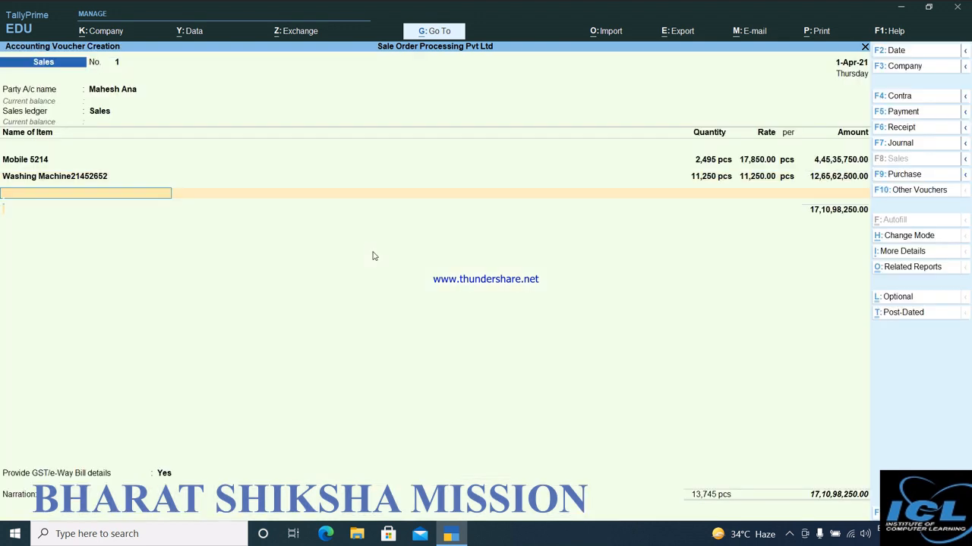
key("Return")
key("Up")
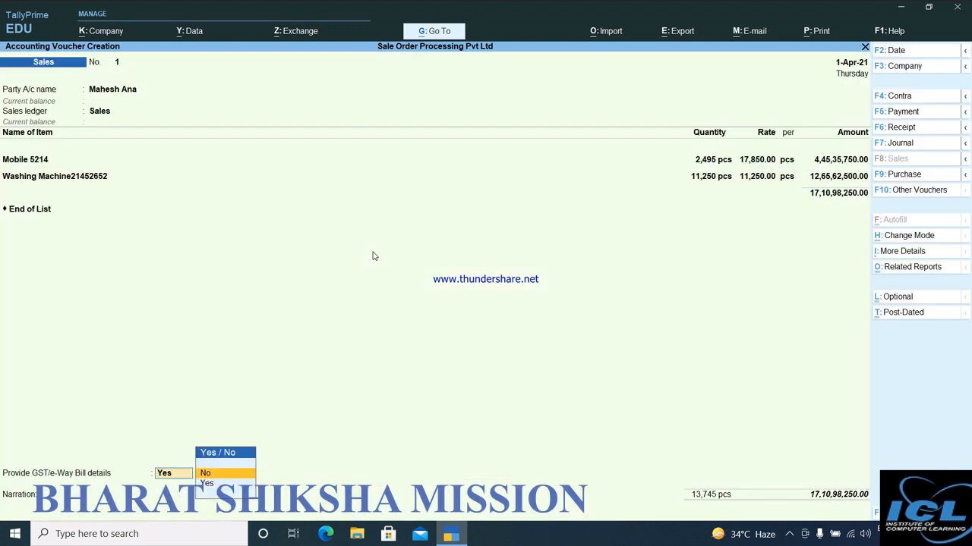
key("Return")
key("Return")
Book the full 17,10,98,250.00 Dr as New Ref 1, save the sales voucher, and leave voucher entry.
key("Return")
key("Return")
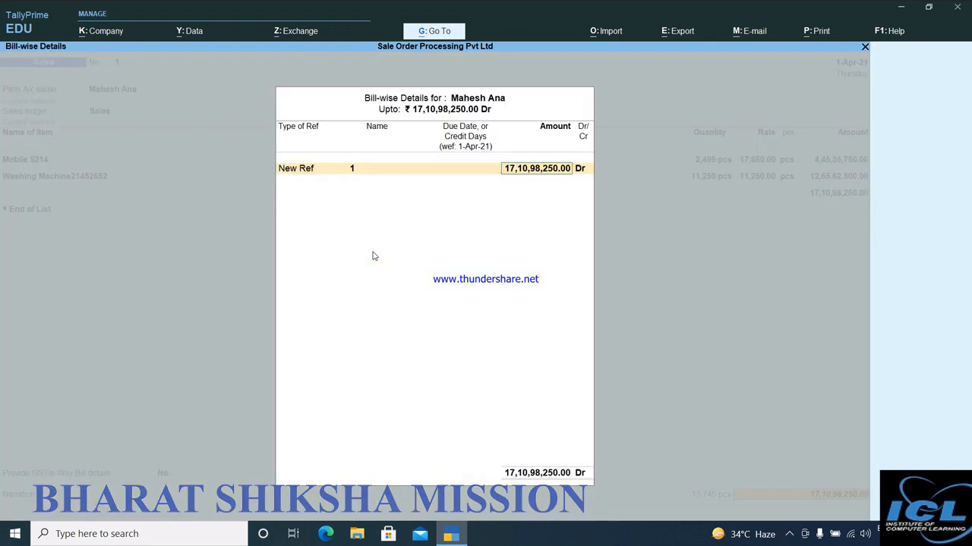
key("Return")
key("Return")
key("Return")
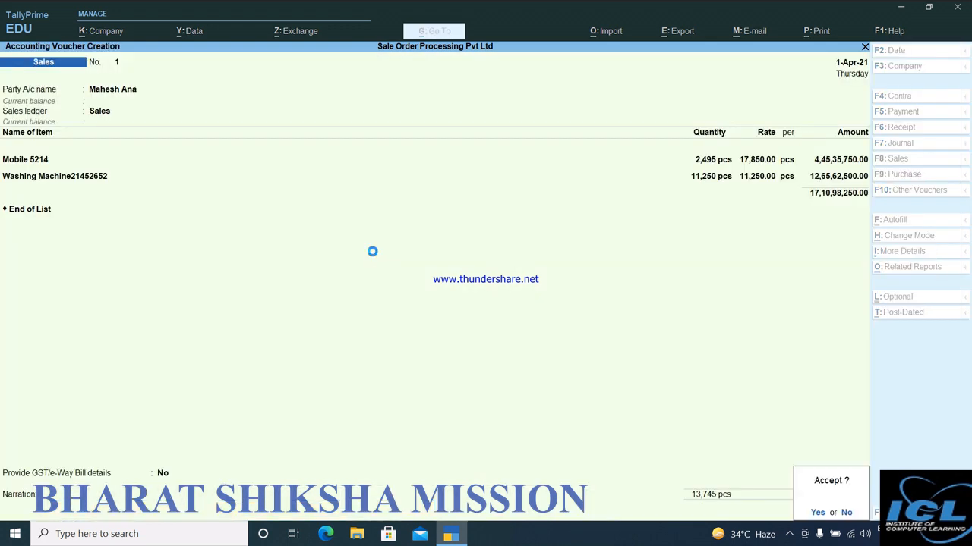
key("Return")
key("Return")
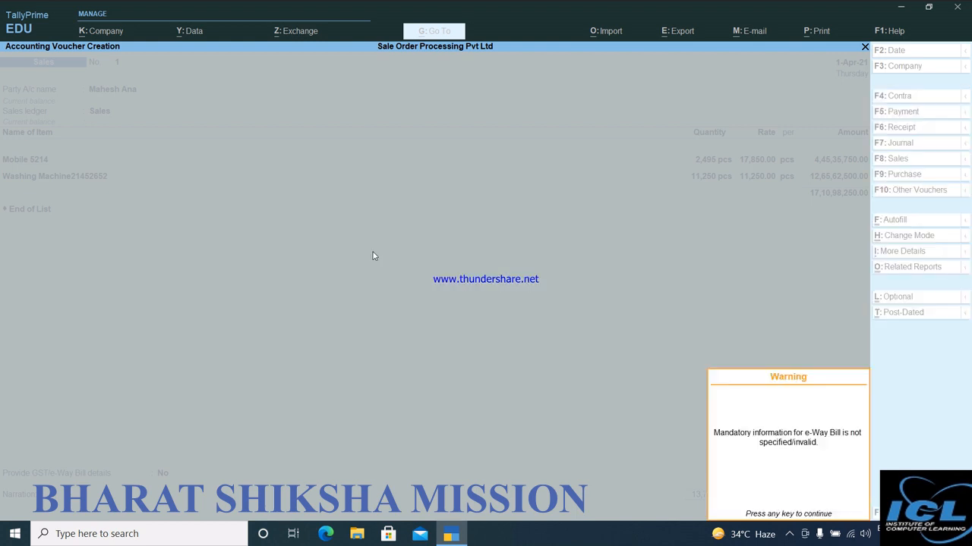
key("Return")
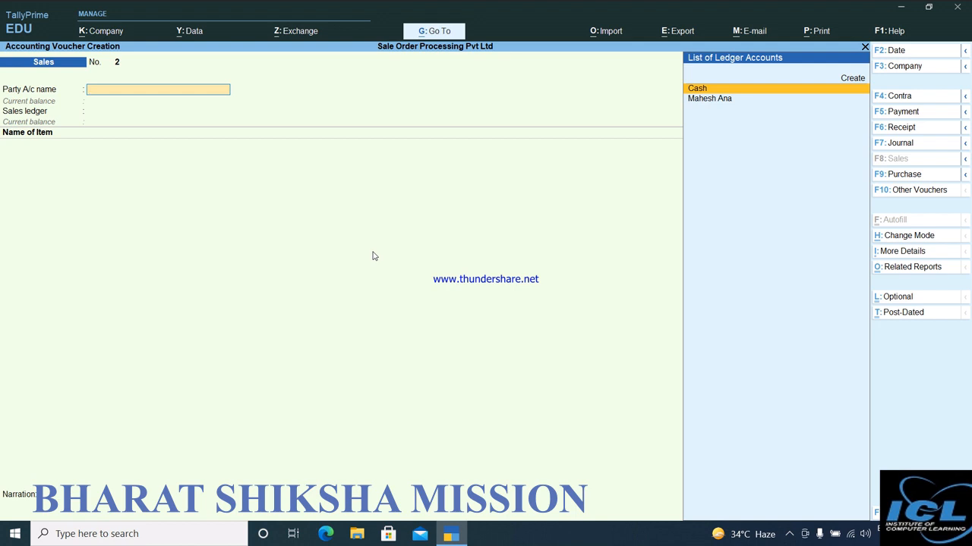
key("Escape")
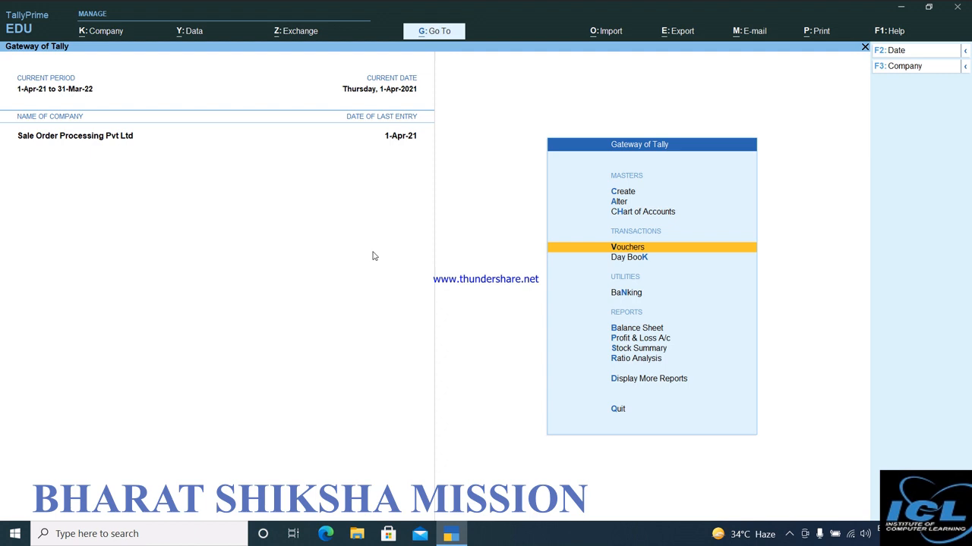
Start a Credit Note voucher with the customer's ledger as the party account.
key("Down")
key("Up")
key("Return")
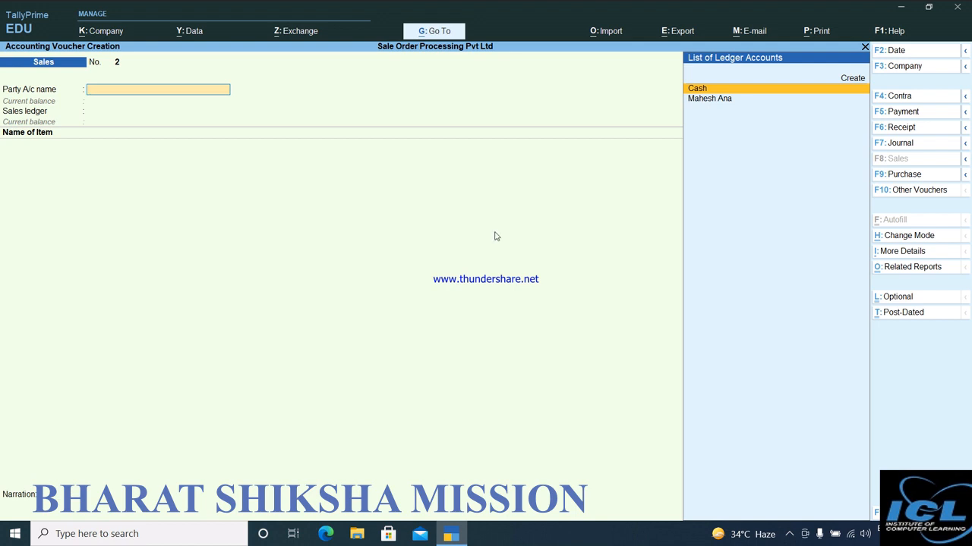
left_click(886, 189)
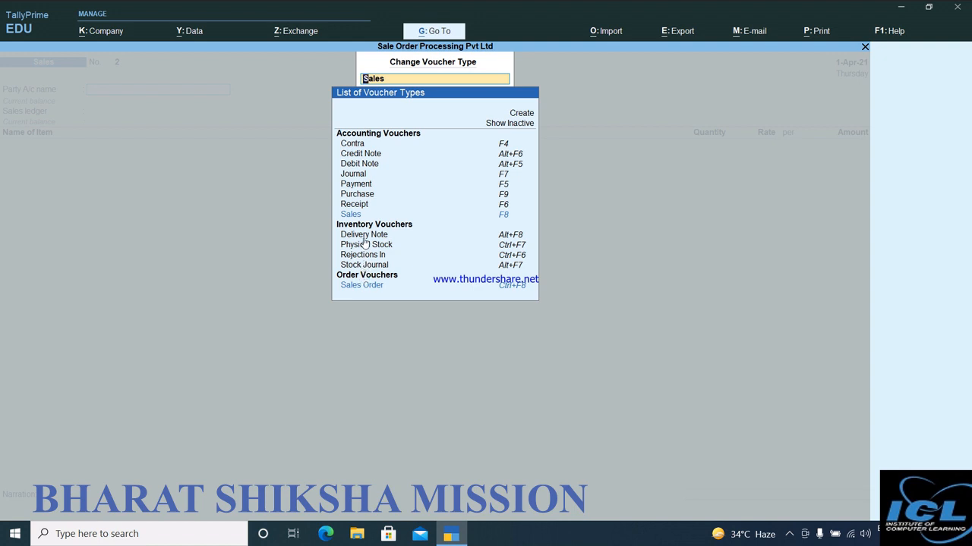
left_click(361, 154)
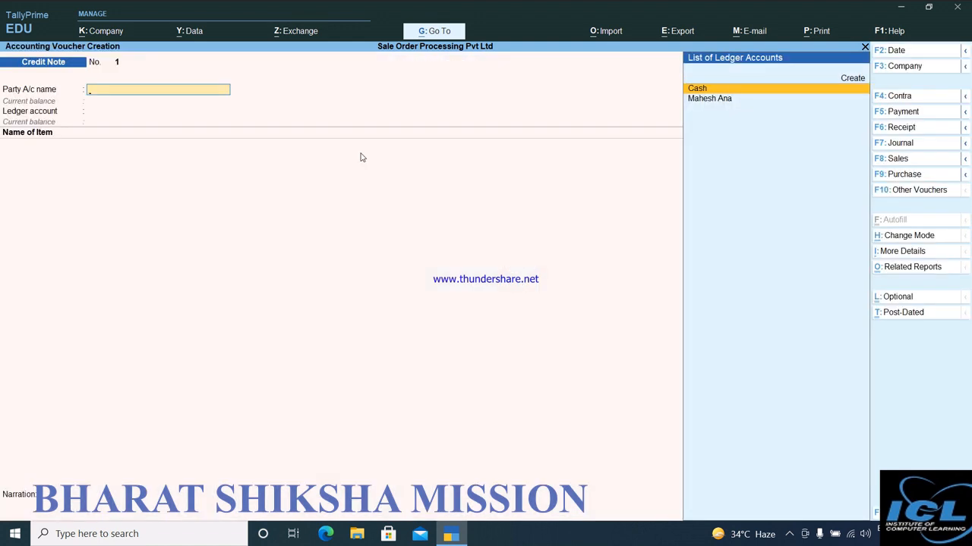
key("Down")
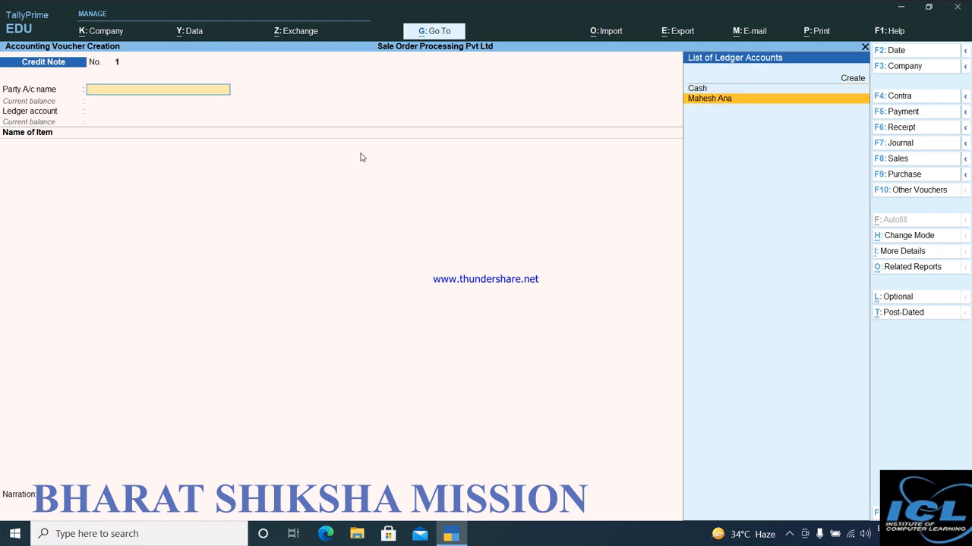
key("Return")
Accept the receipt details with tracking Not Applicable, leaving the dispatch and original invoice fields blank.
key("Return")
key("Return")
key("Return")
key("Return")
key("Return")
key("Return")
key("Return")
key("Return")
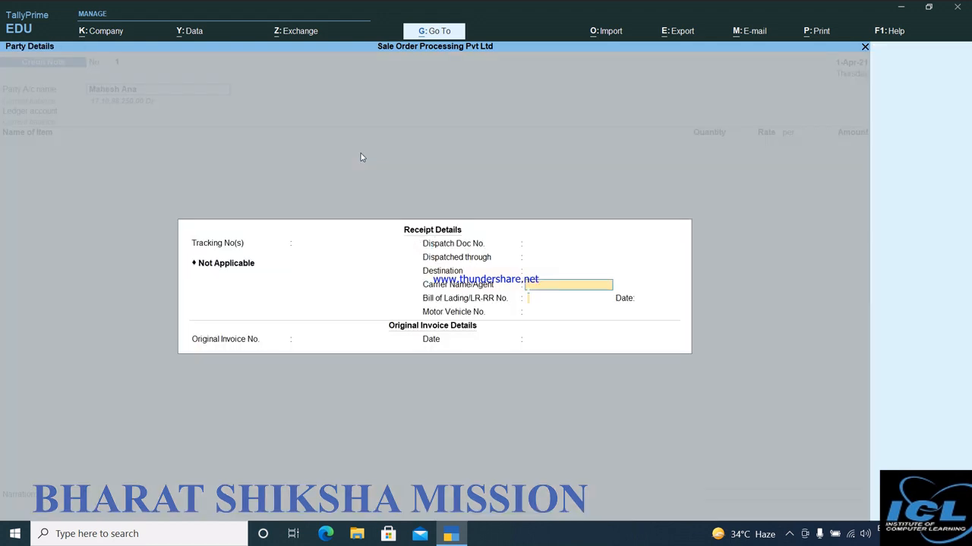
key("Return")
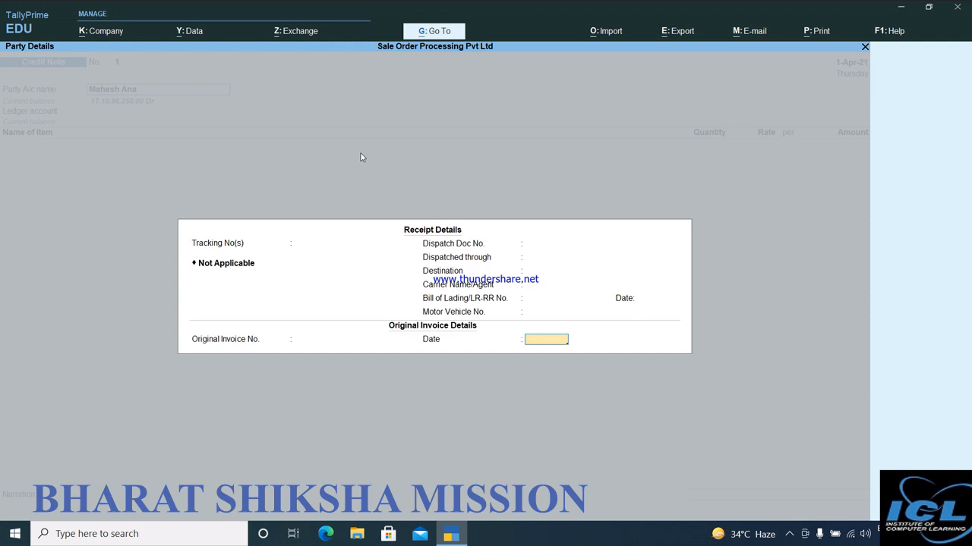
key("Return")
Accept the buyer's party details with the GSTIN/UIN left blank, and choose Sales as the credit note's ledger account.
key("Return")
key("Return")
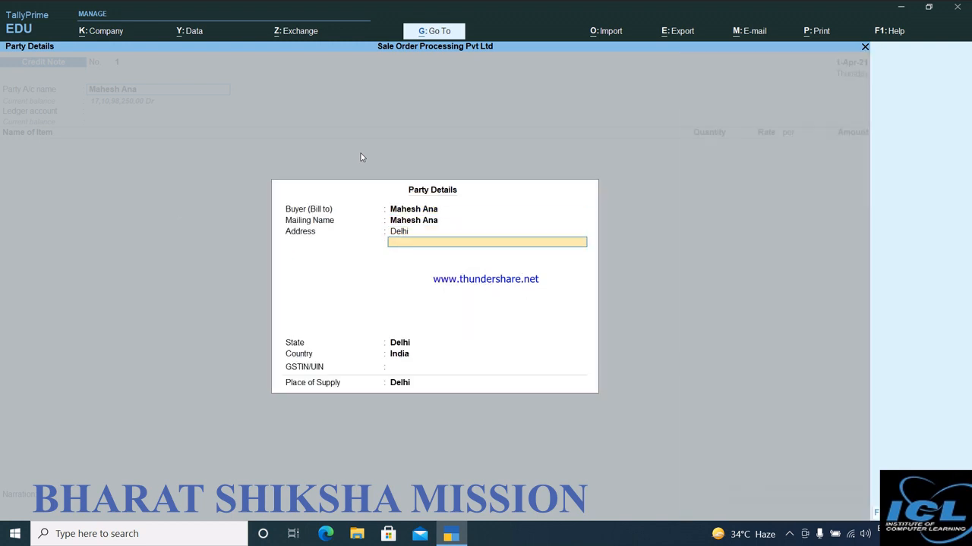
key("Return")
key("Return")
key("Return")
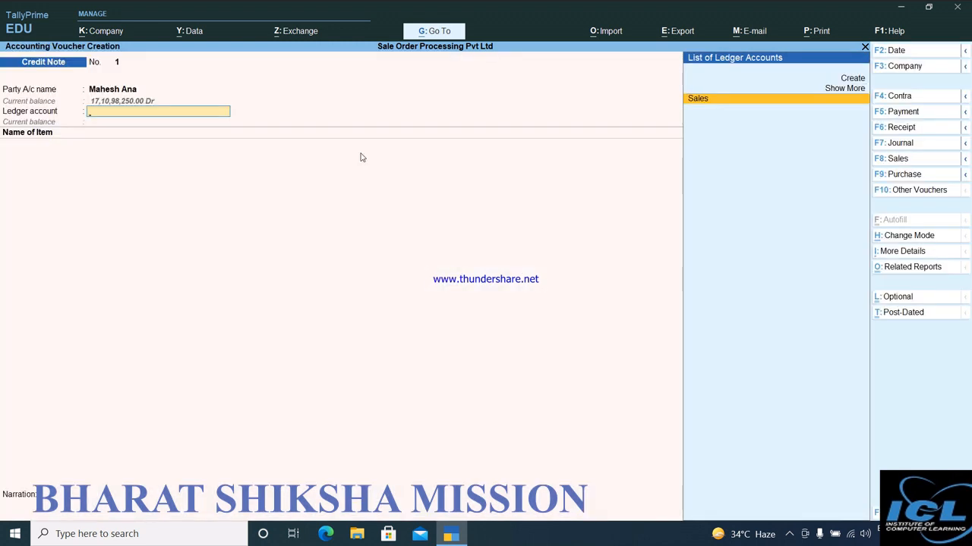
key("Return")
Add Mobile 5214 to the credit note: 100 pcs at 17,850.00 from Delhi, with tracking and order numbers Not Applicable.
key("Down")
key("Down")
key("Down")
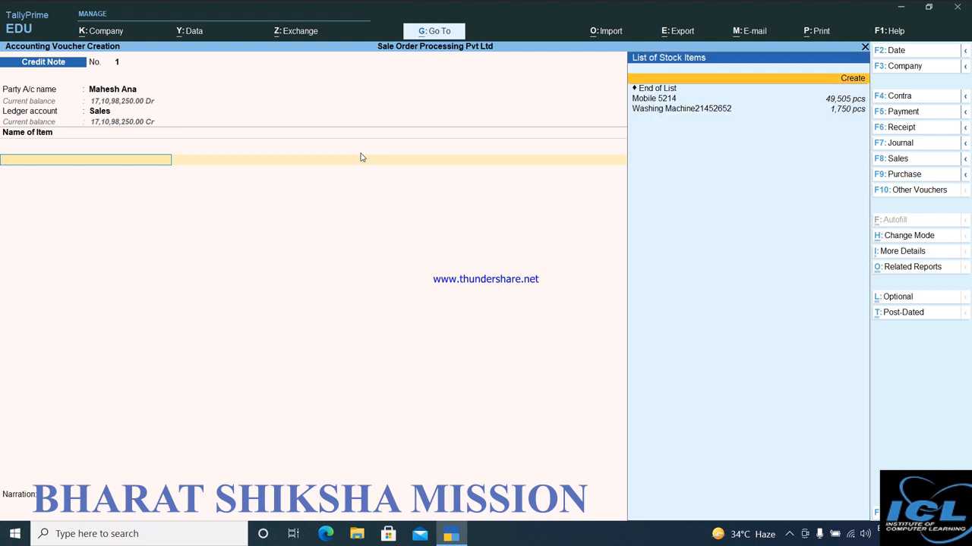
key("Return")
key("Return")
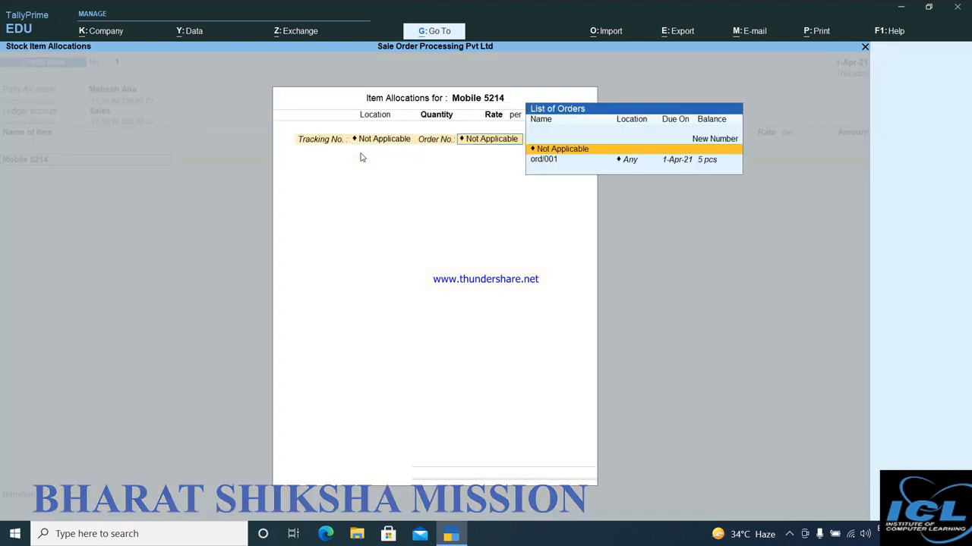
key("Return")
key("Return")
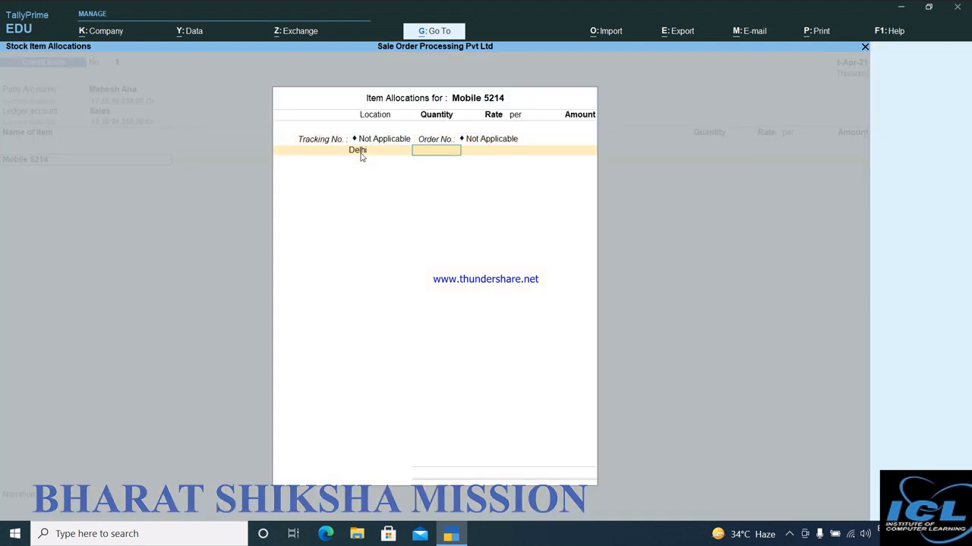
type("100")
key("Return")
key("Return")
key("Return")
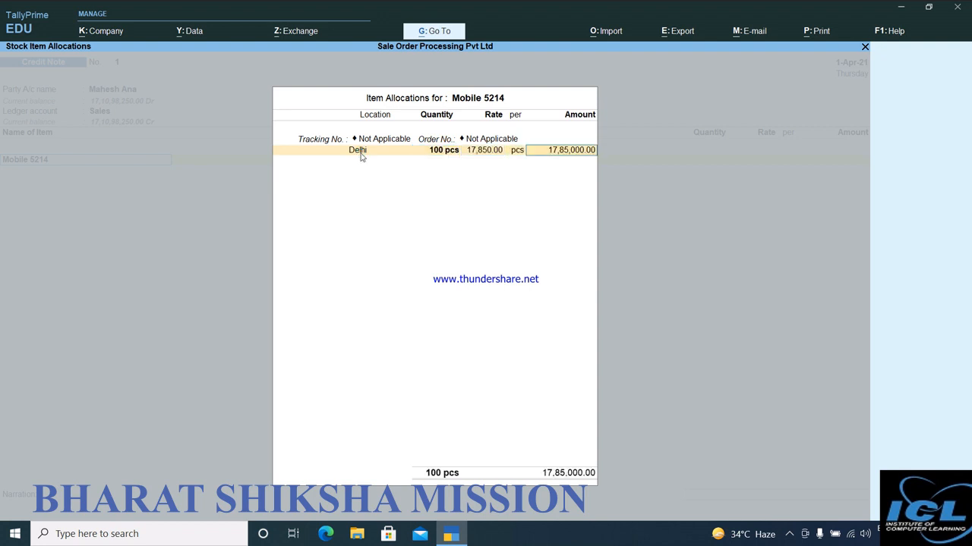
key("Return")
Add Washing Machine21452652 to the credit note: 100 pcs at 11,250.00 from Delhi, with tracking and order numbers Not Applicable.
key("Return")
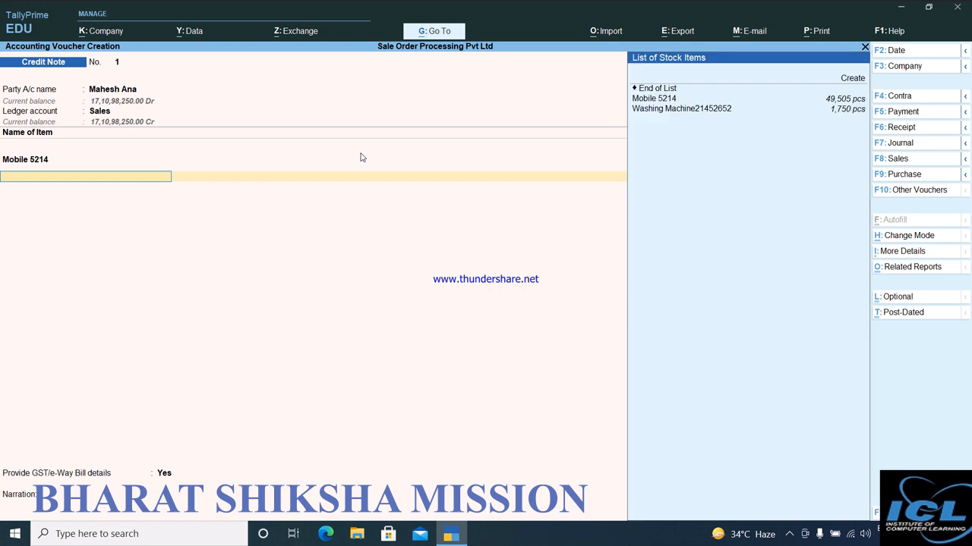
key("Down")
key("Down")
key("Return")
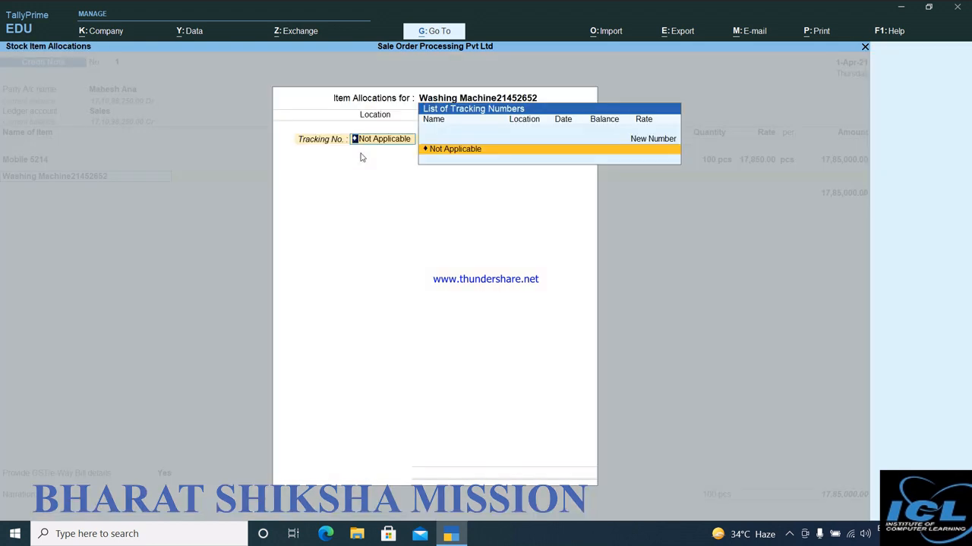
key("Return")
key("Return")
key("Return")
type("100")
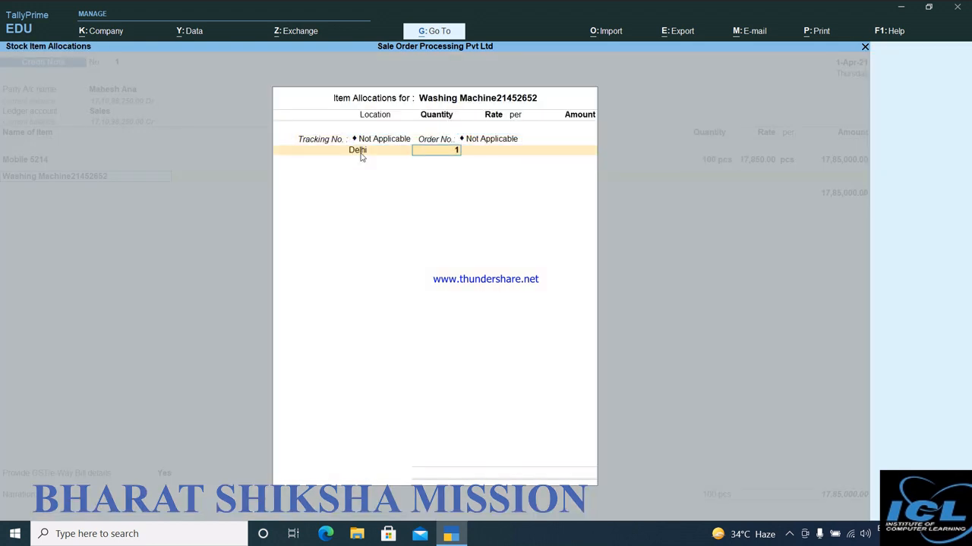
key("Return")
key("Return")
key("Return")
key("Return")
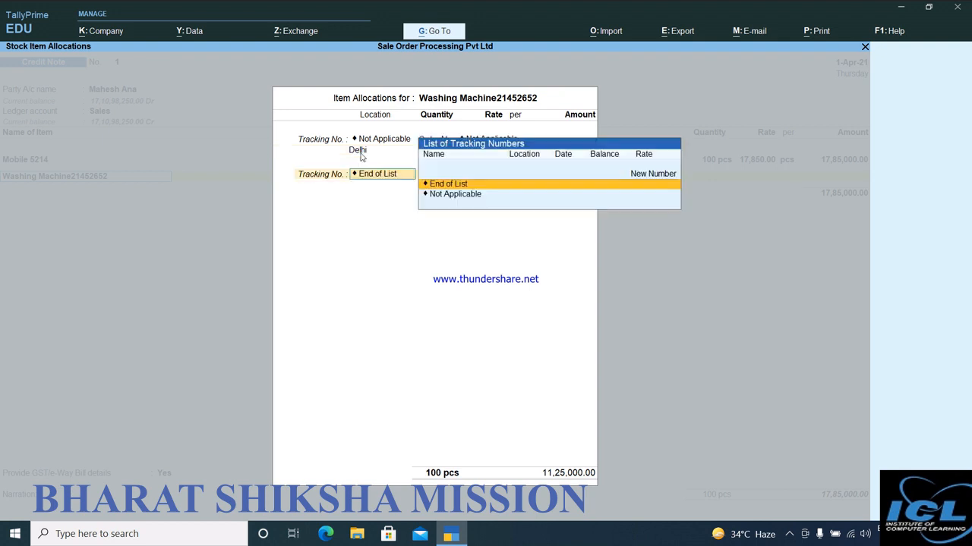
key("Return")
End the credit note's item list and set Provide GST/e-Way Bill details to No.
key("Return")
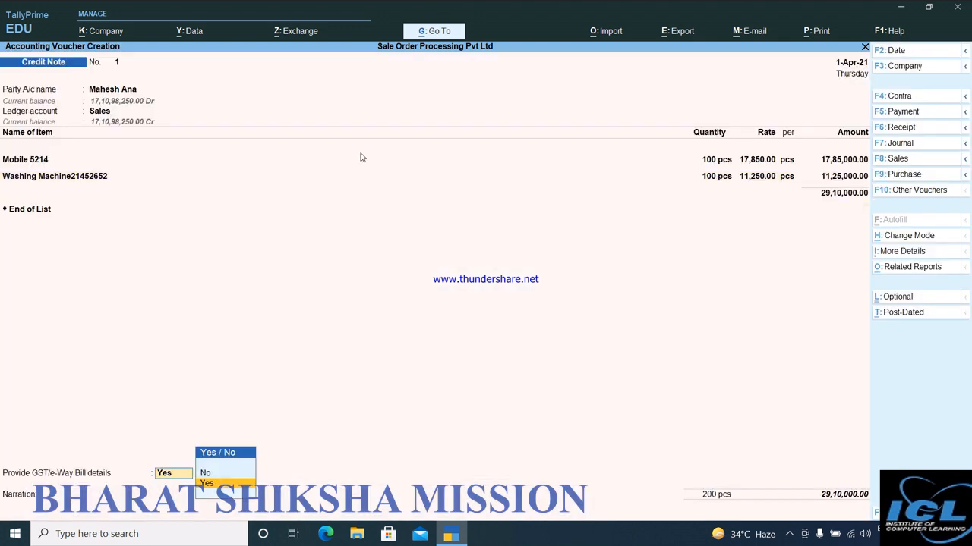
key("Up")
Adjust the credit as Agst Ref in the bill-wise details, save the credit note, and leave voucher entry.
key("Return")
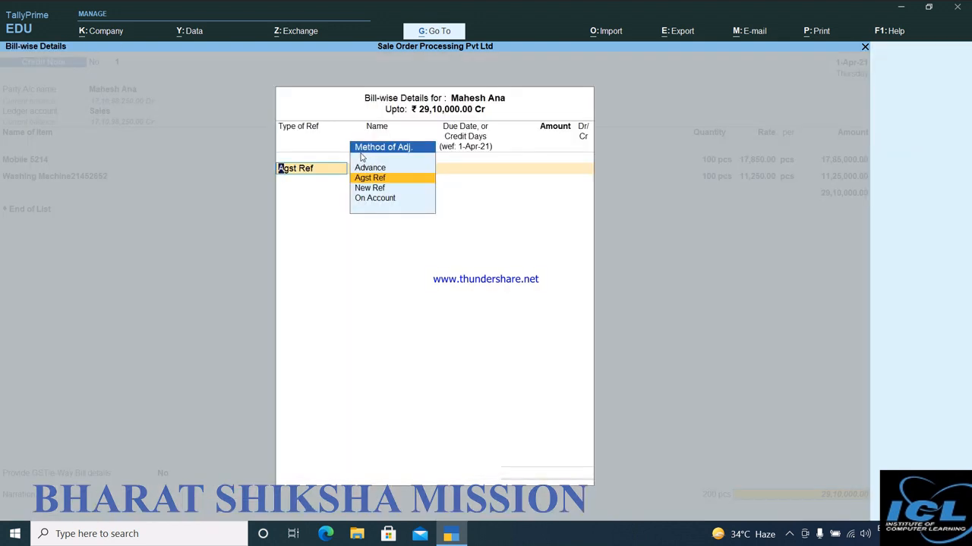
key("Return")
key("Return")
key("Return")
key("Return")
key("Return")
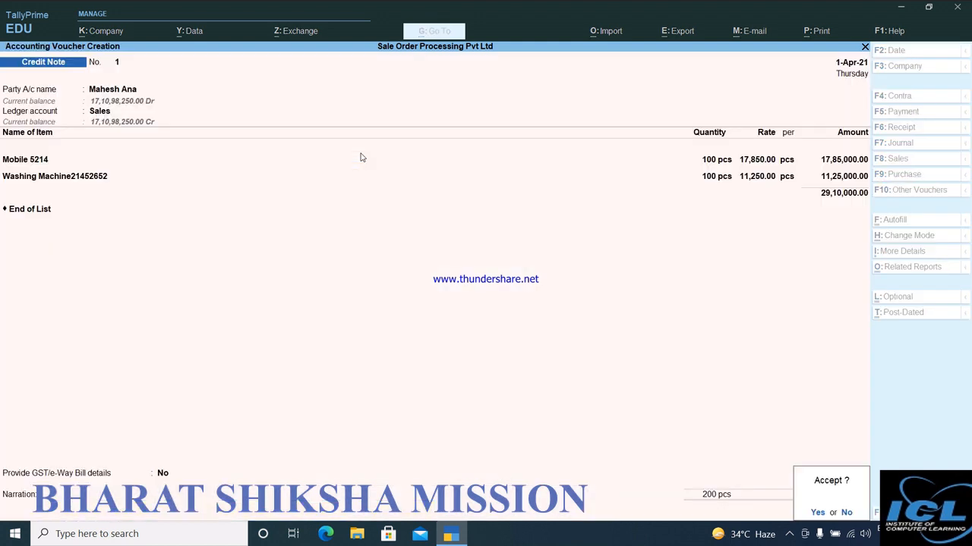
key("Return")
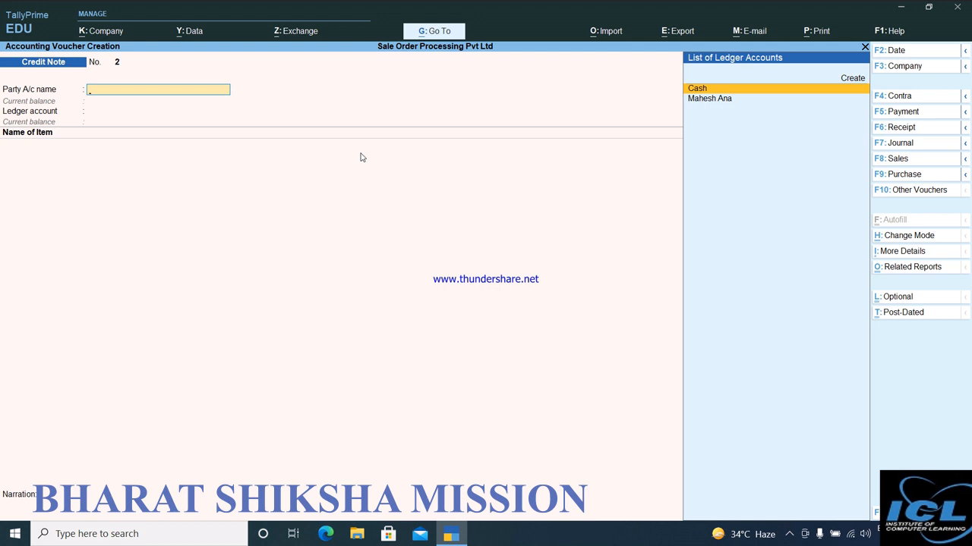
key("Escape")
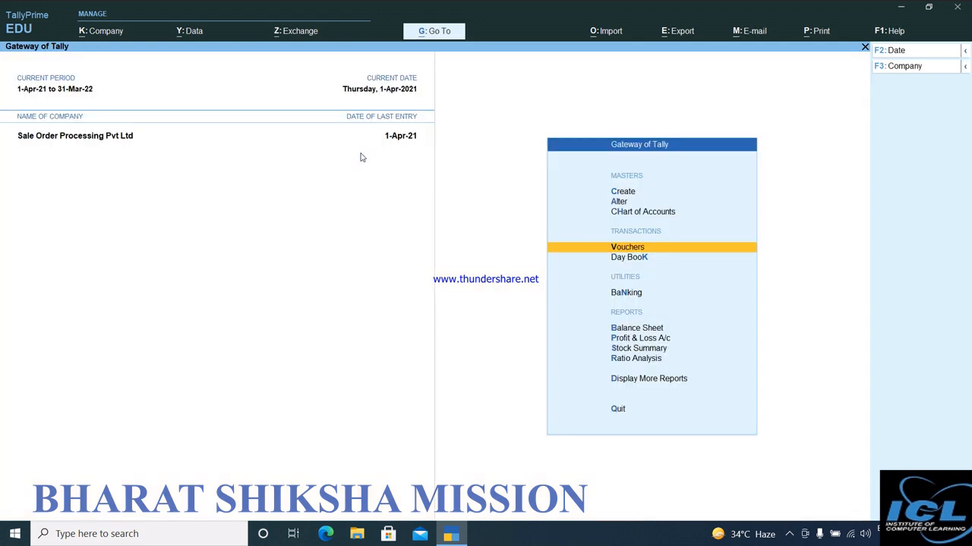
Open the Balance Sheet and show it in detailed view.
key("Down")
key("Down")
key("Down")
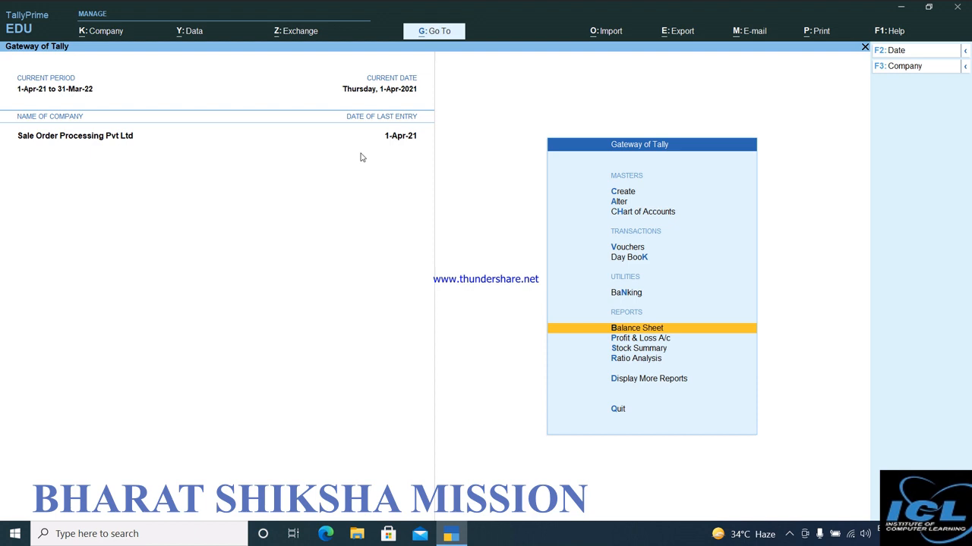
key("Return")
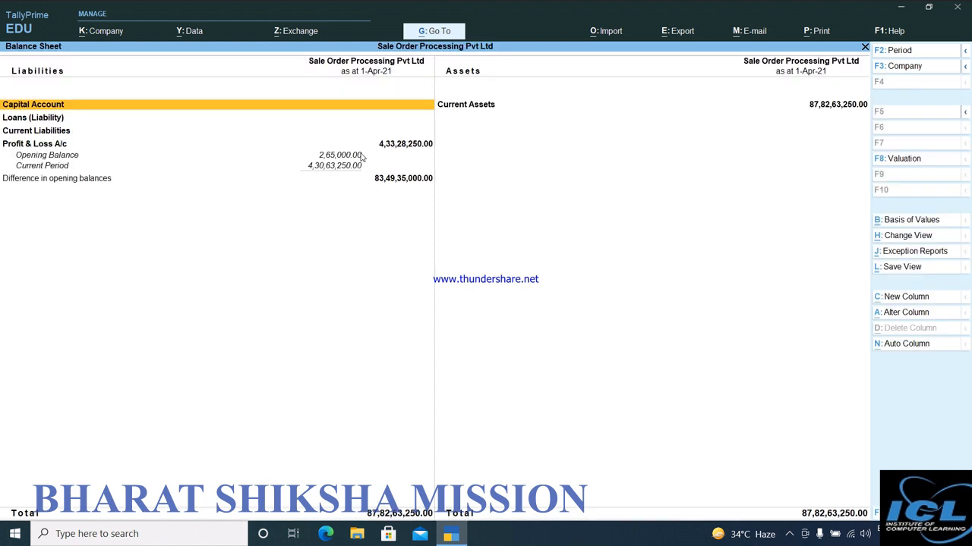
key("alt+F1")
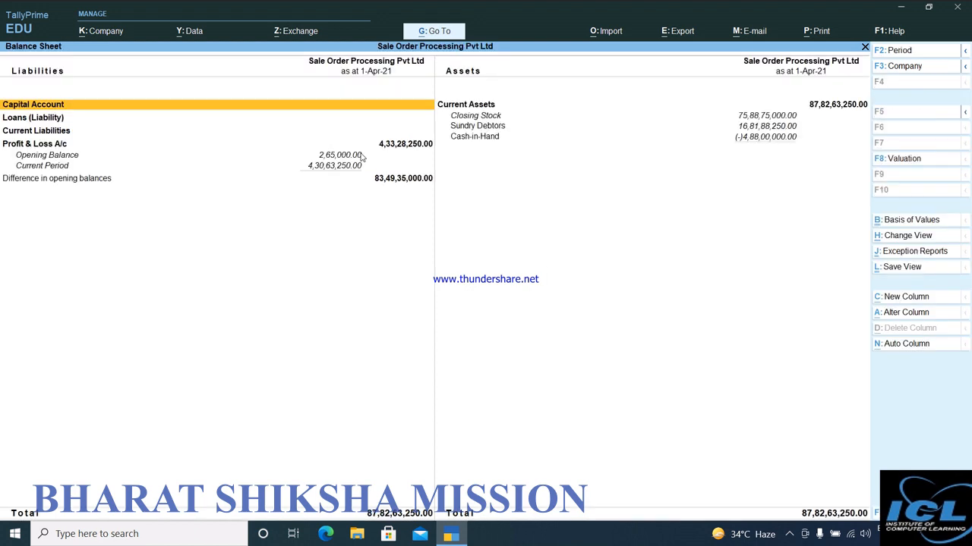
Examine the Sundry Debtors group and the customer's monthly ledger summary, and return to the Balance Sheet.
key("Down")
key("Down")
key("Down")
key("Up")
key("Right")
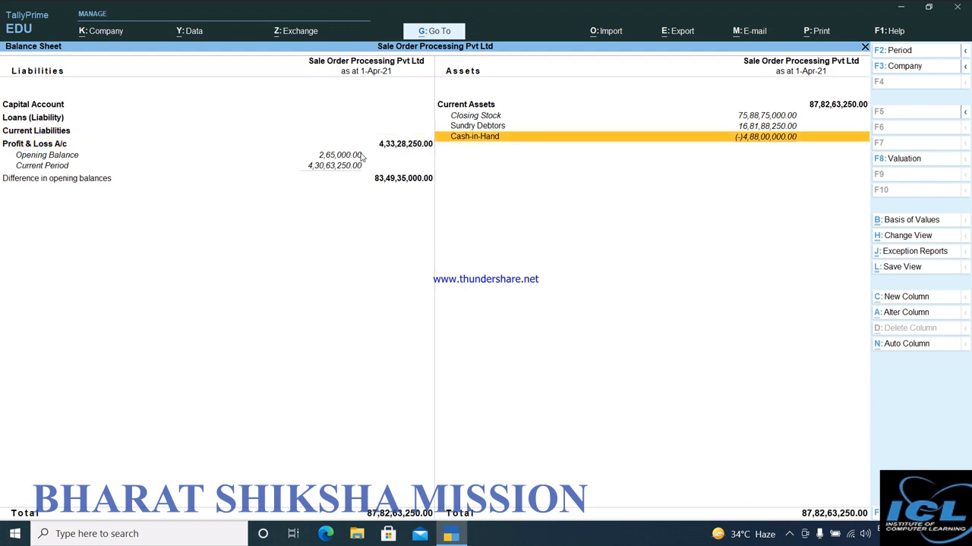
key("Up")
key("Return")
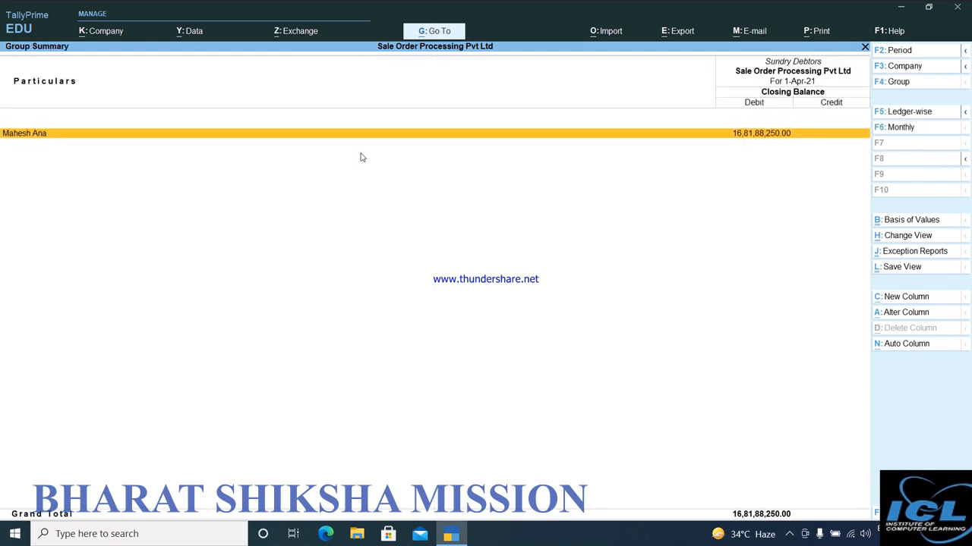
key("Return")
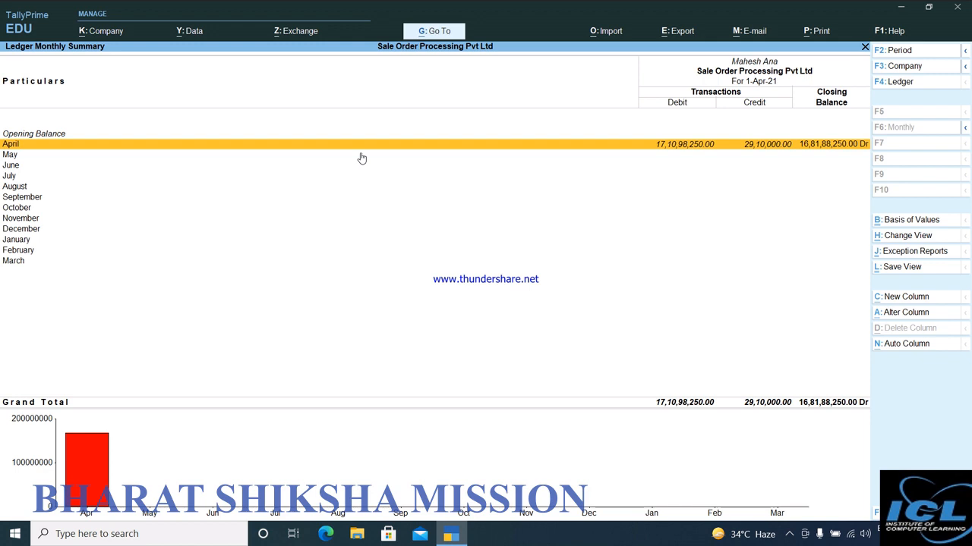
key("Escape")
key("Escape")
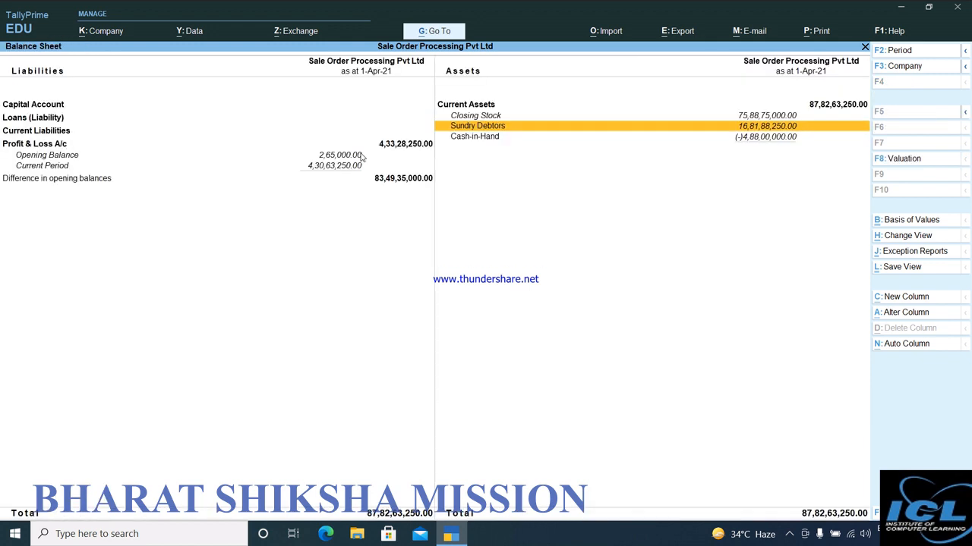
Leave the Balance Sheet and start a new Receipt voucher in voucher entry.
key("Escape")
key("Up")
key("Up")
key("Up")
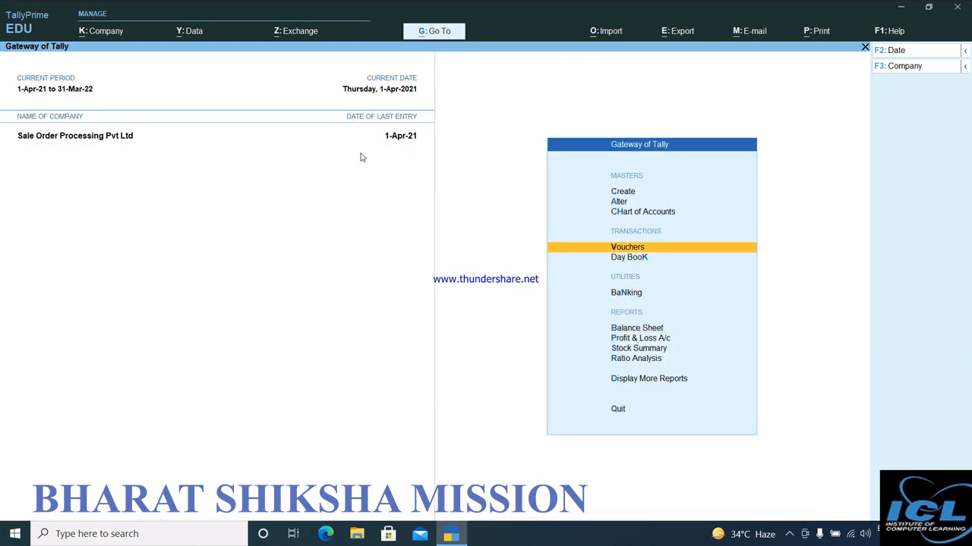
key("Return")
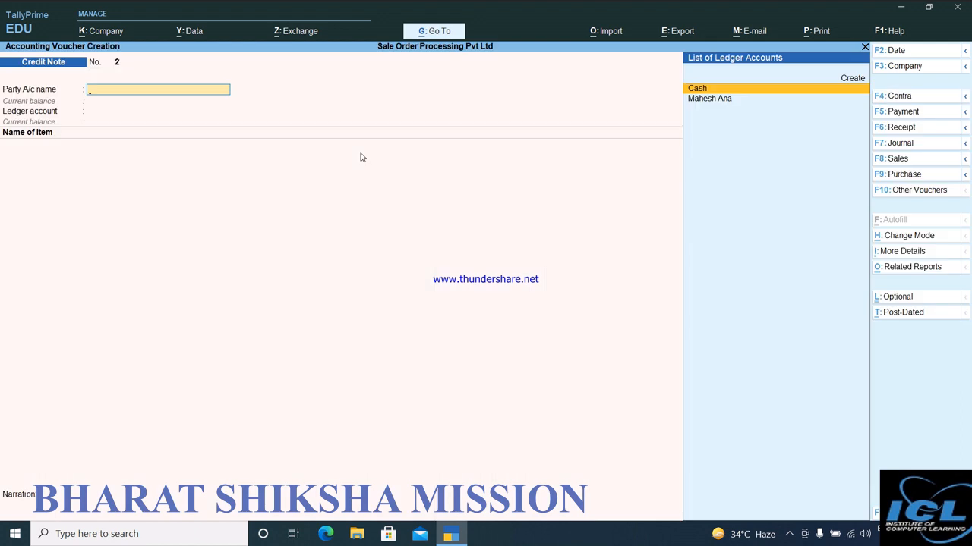
key("F6")
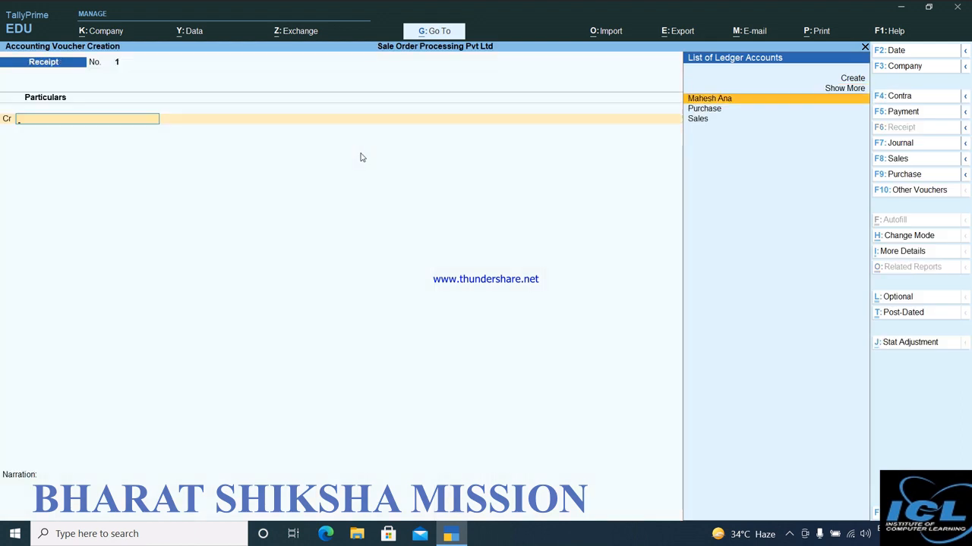
Credit the customer's ledger with 16,81,88,250 in the Receipt voucher.
key("Return")
type("16")
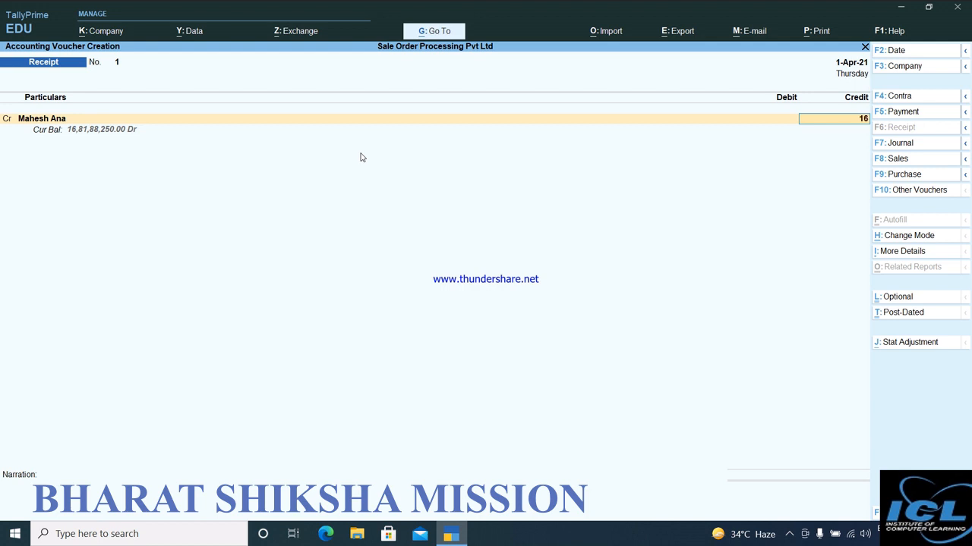
type("82")
key("BackSpace")
type("1,88,250")
key("Return")
key("Return")
Allocate the full received amount as Agst Ref to bill 1 in the customer's bill-wise details.
key("Return")
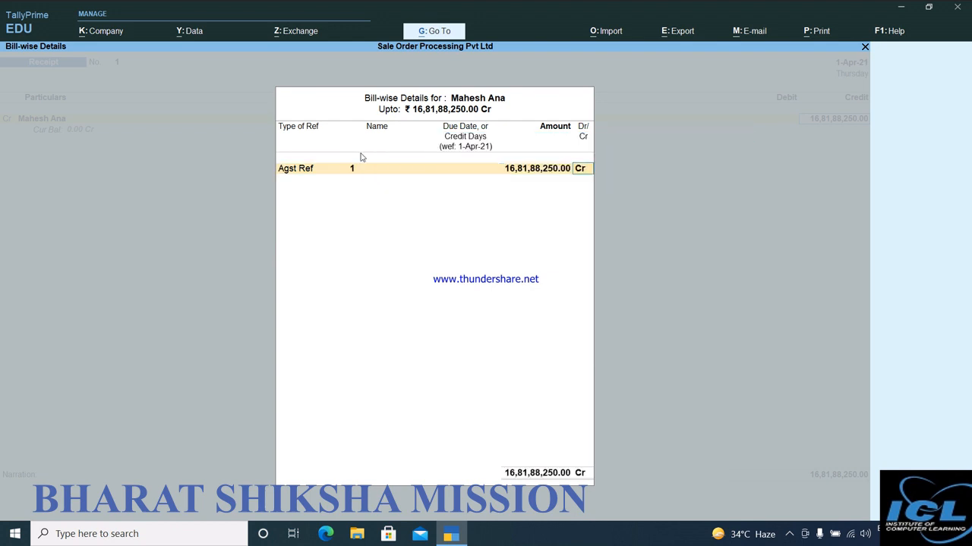
key("Return")
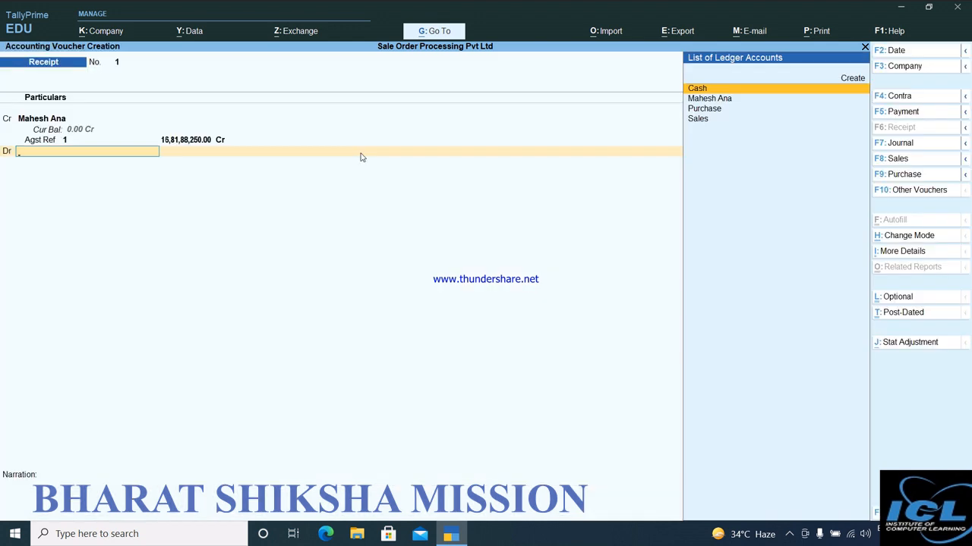
Create a ledger named Sbi under Bank Accounts for the receipt's debit entry and save it.
key("alt+c")
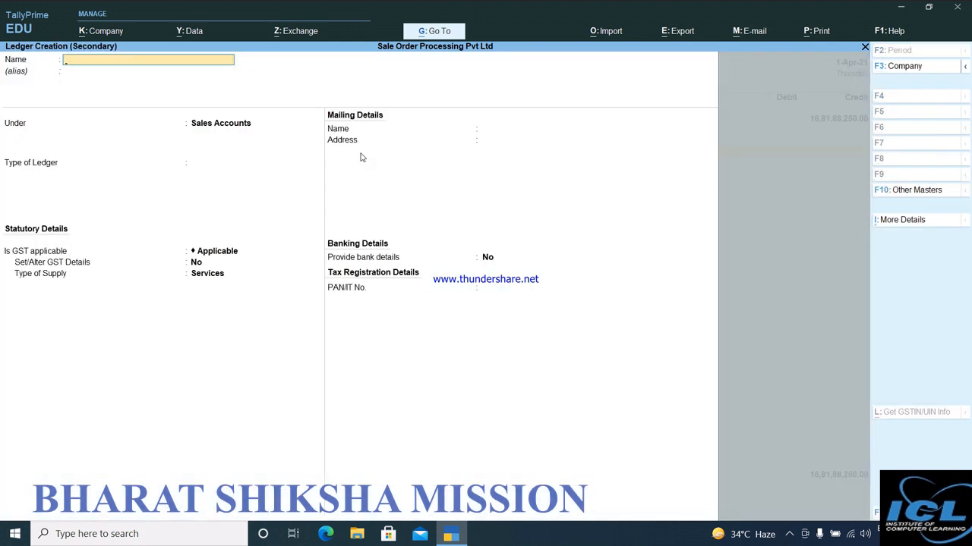
type("Sb")
key("Return")
key("Return")
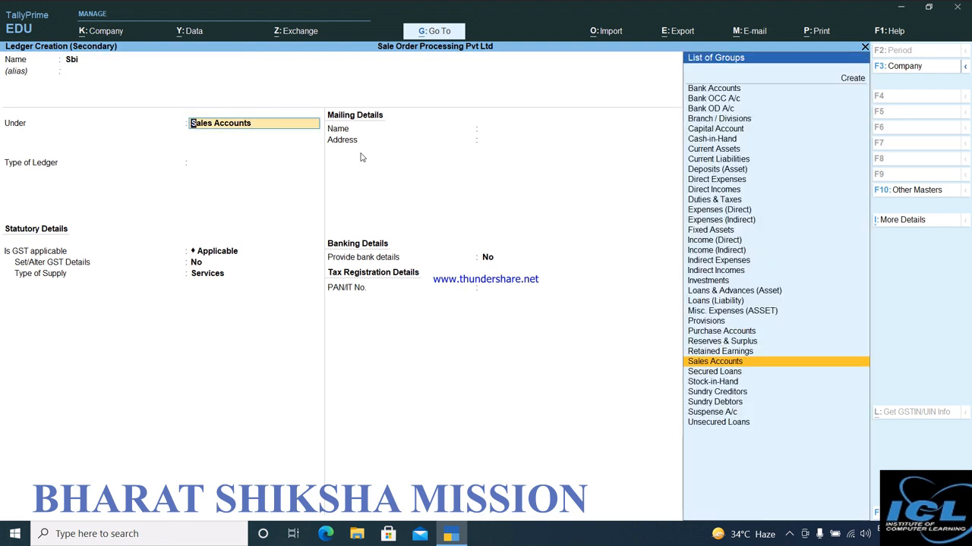
type("B")
key("Return")
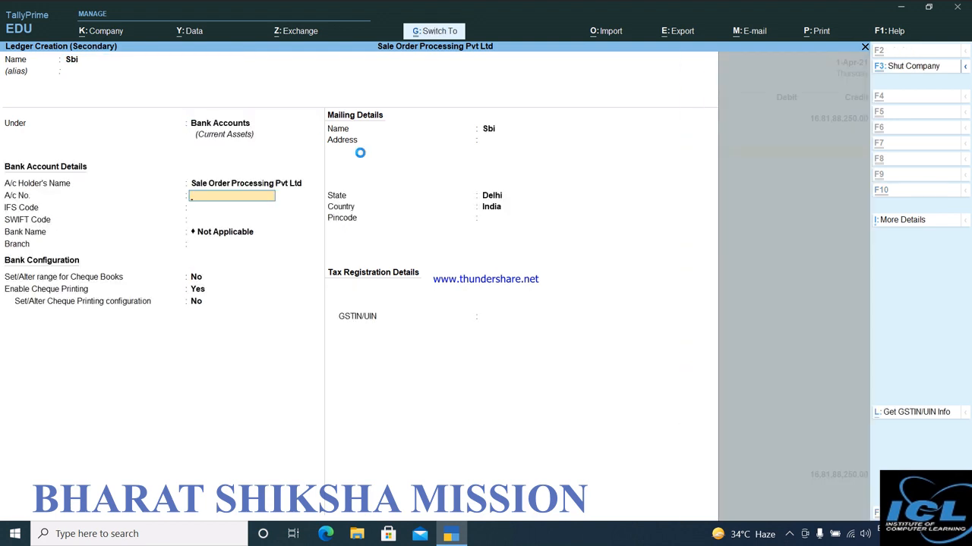
key("ctrl+a")
Debit Sbi with 16,81,88,250, keep Cheque/DD as the bank allocation, and save the Receipt voucher.
key("Return")
key("Return")
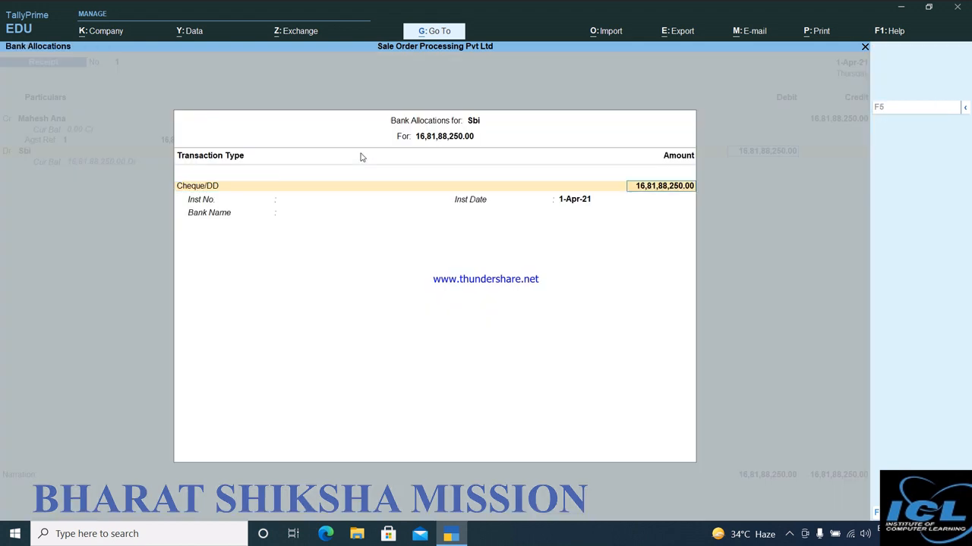
key("Return")
key("Return")
key("Return")
key("Return")
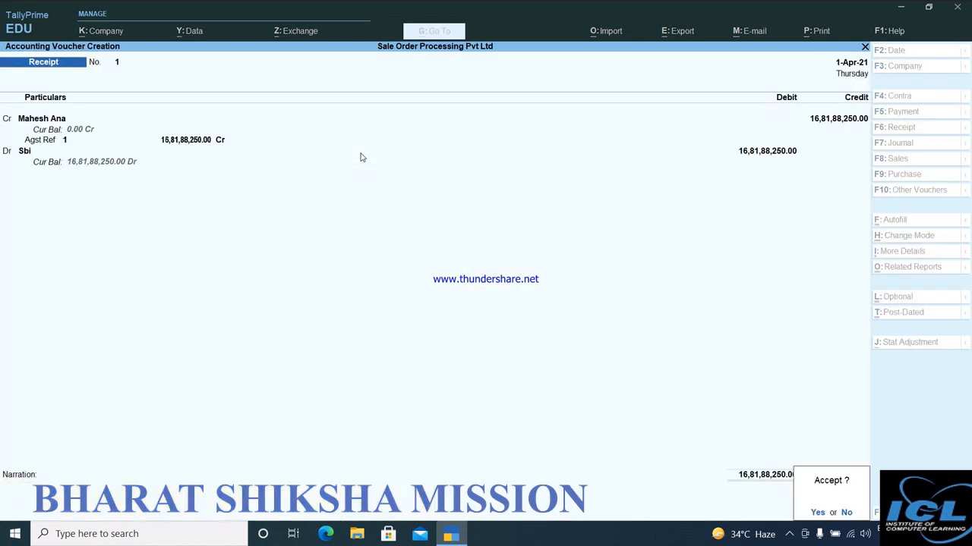
key("Return")
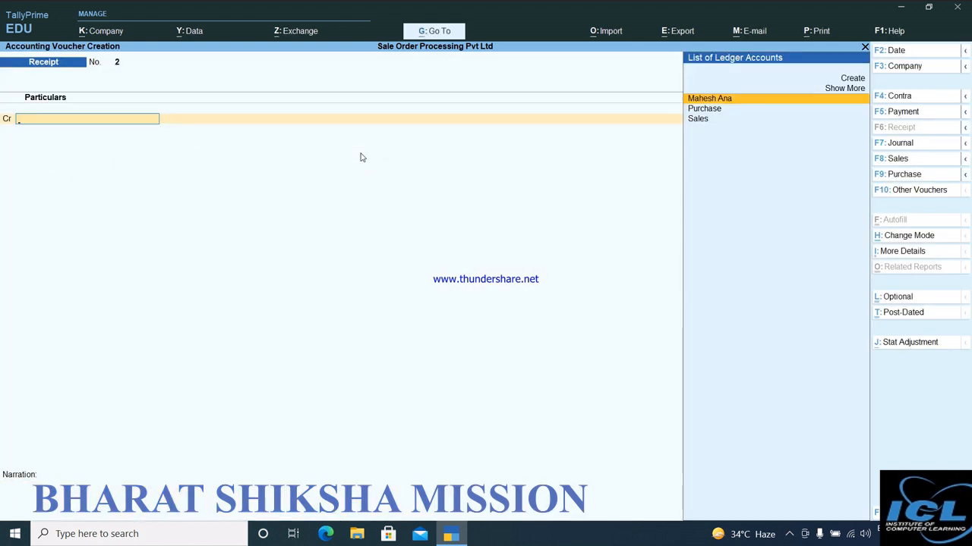
Leave voucher entry and open the customer's Sales voucher from the Day Book.
key("Escape")
key("Return")
key("Down")
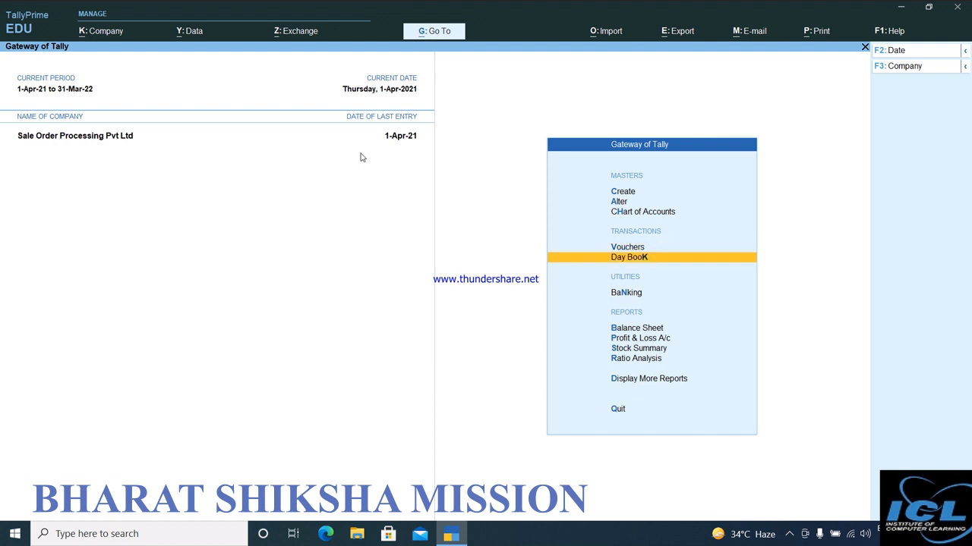
key("Return")
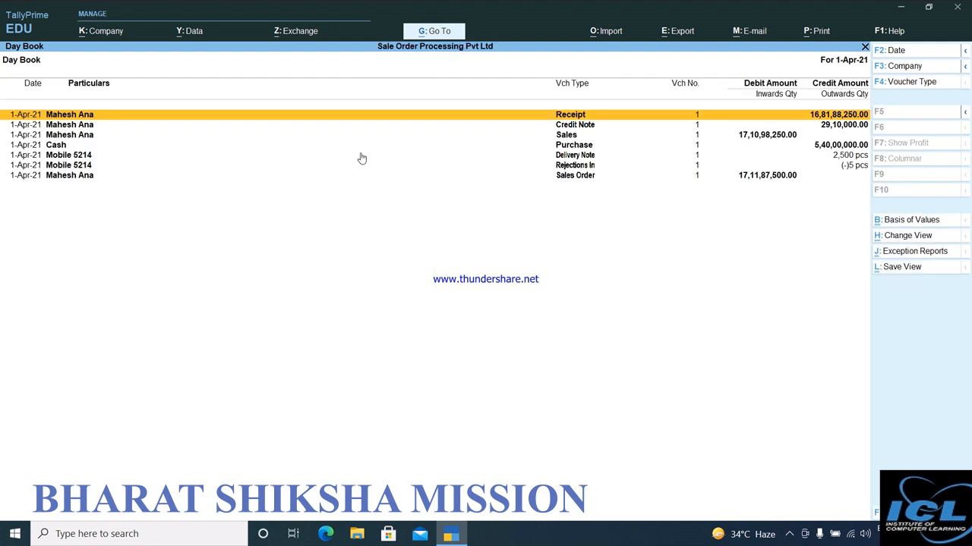
key("Down")
key("Down")
key("Return")
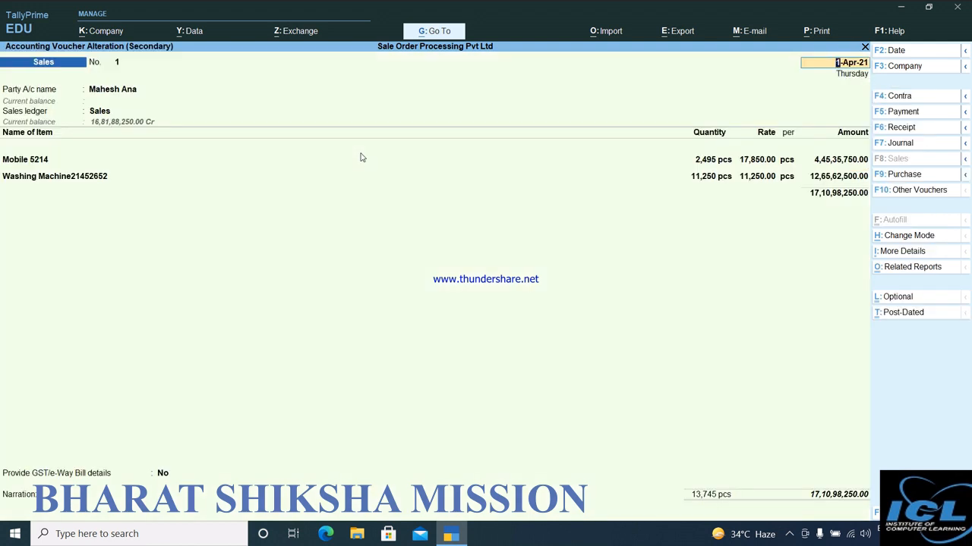
Open the print preview of the current sales invoice.
key("alt+p")
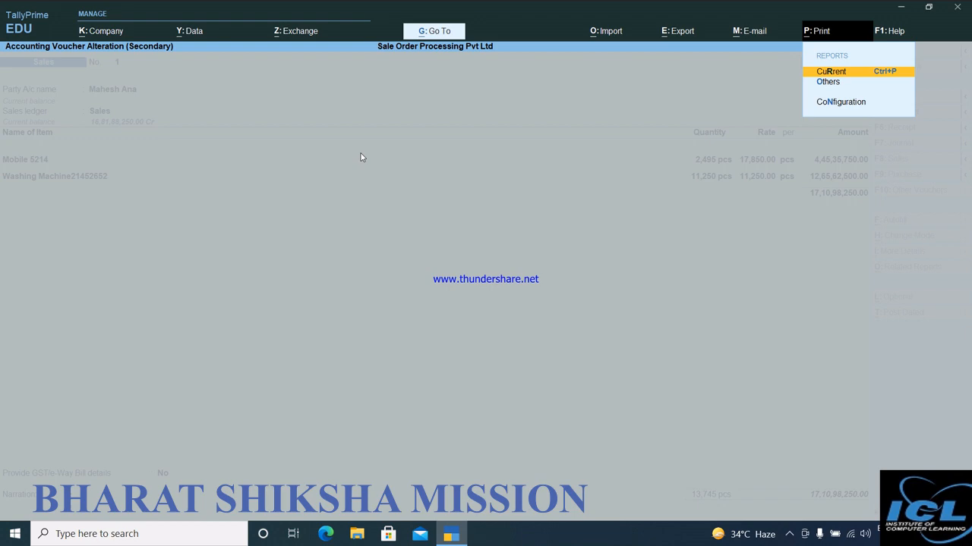
key("Return")
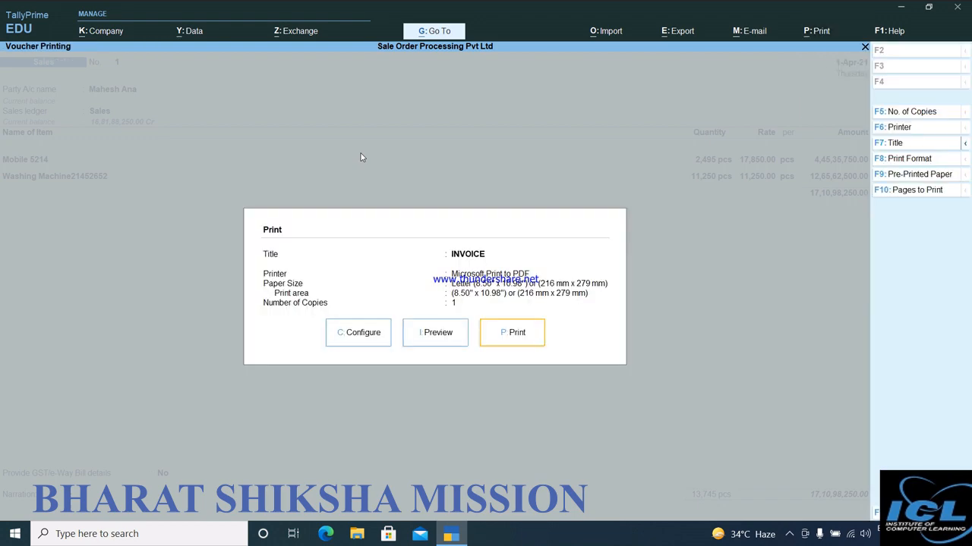
key("i")
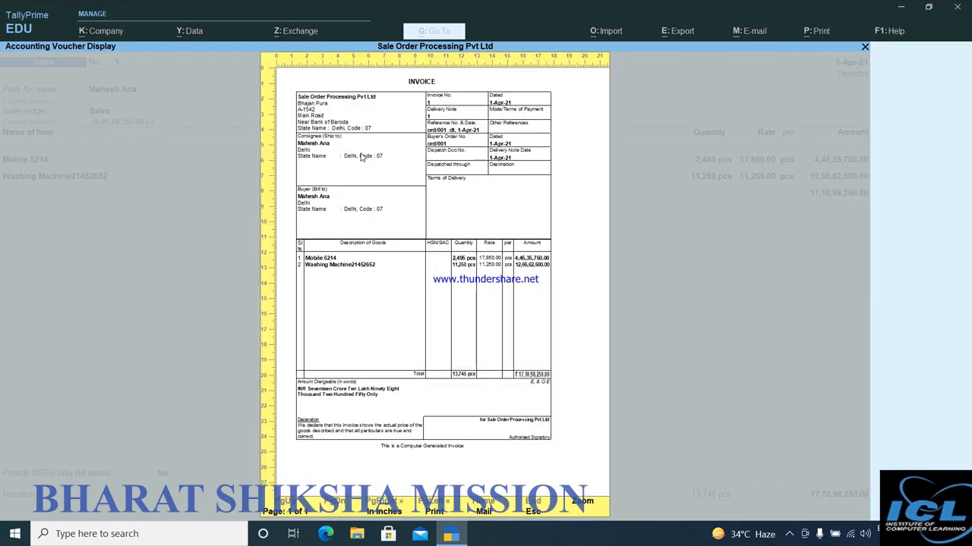
Examine the invoice's party details, order references, items and total at enlarged size, and return to the full-page preview.
key("z")
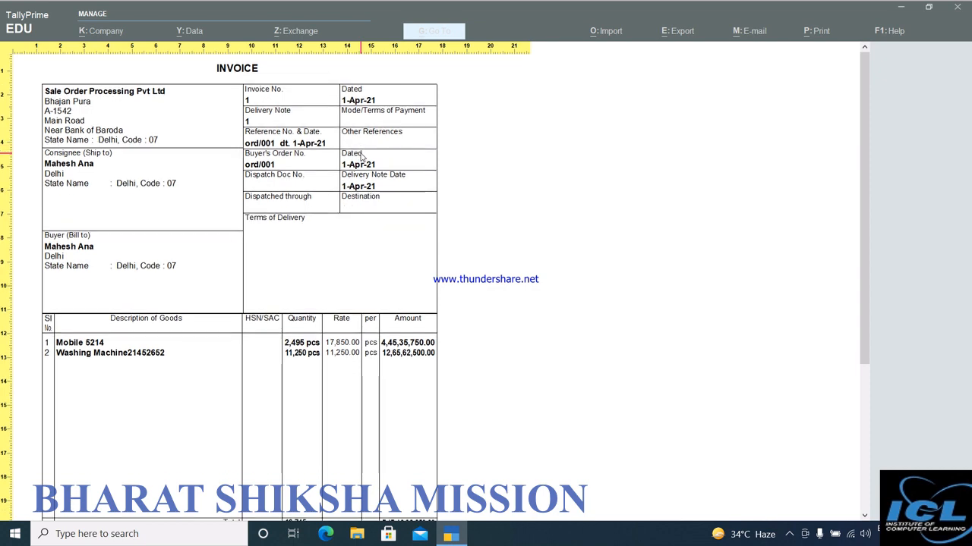
scroll(362, 157, "down", 3)
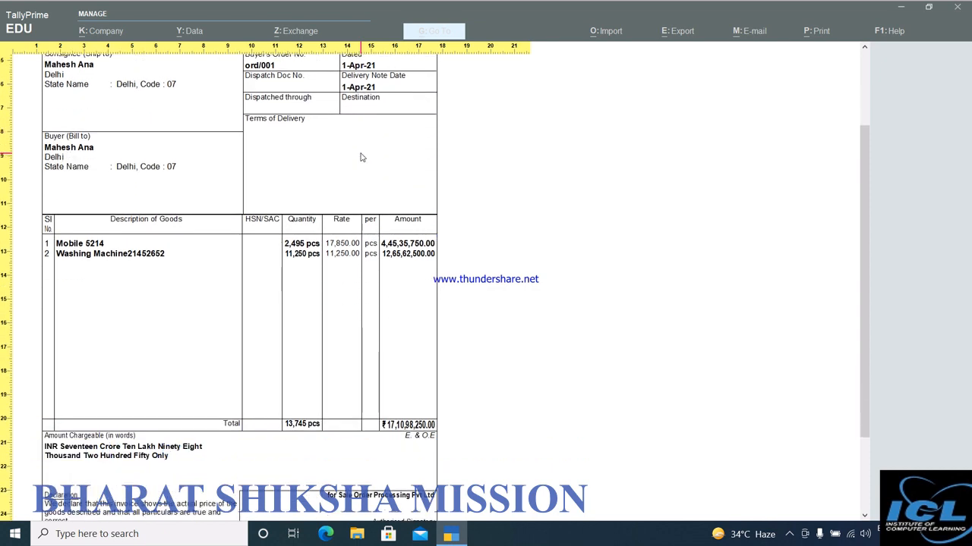
scroll(362, 157, "down", 3)
scroll(362, 157, "up", 3)
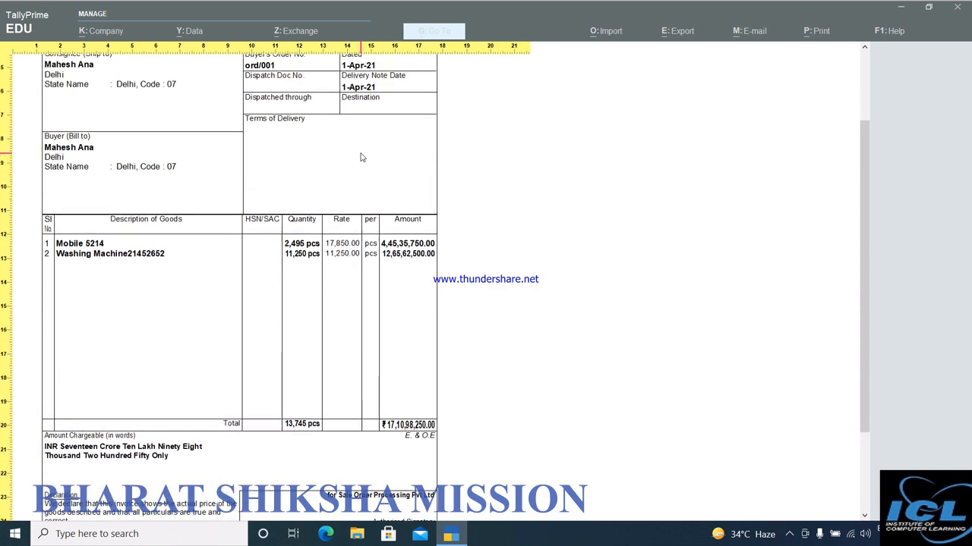
scroll(362, 157, "up", 3)
scroll(362, 157, "down", 1)
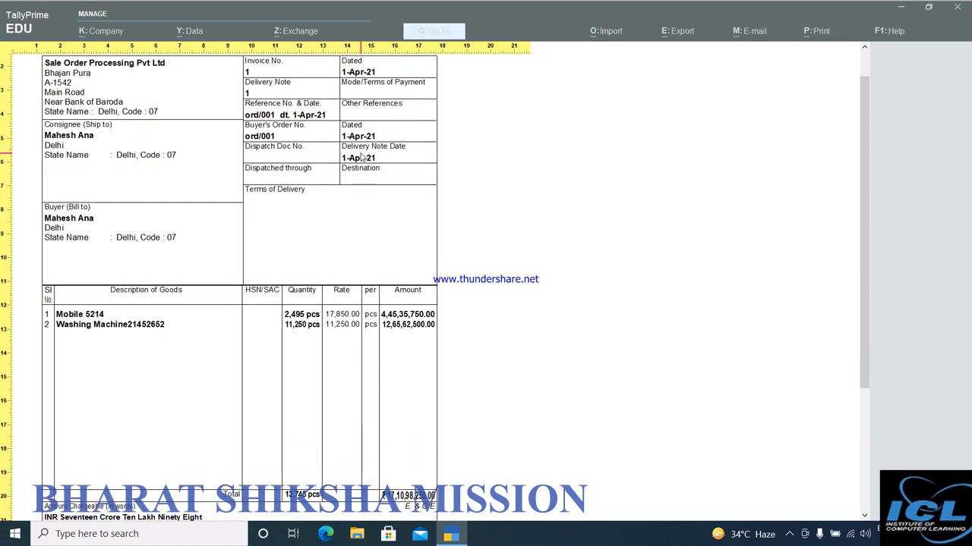
scroll(362, 157, "down", 1)
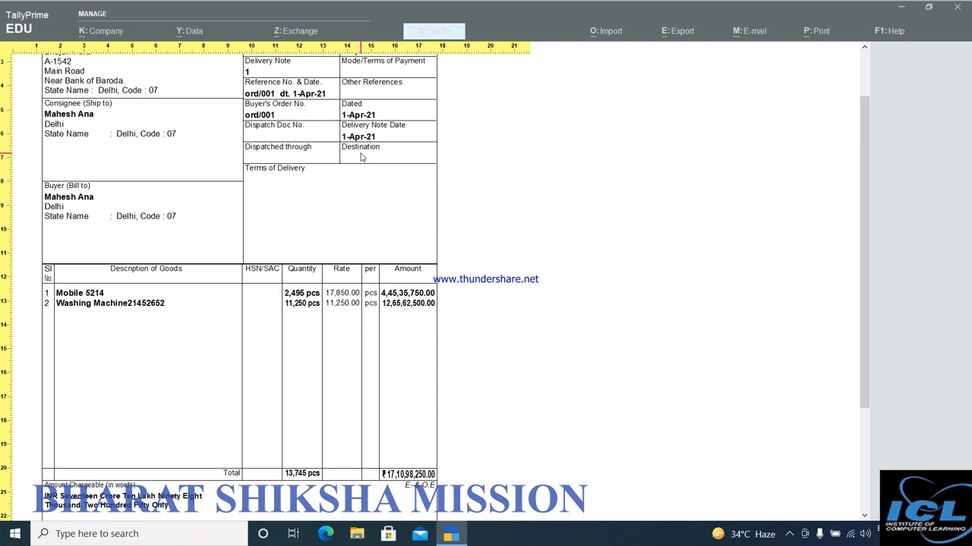
key("Escape")
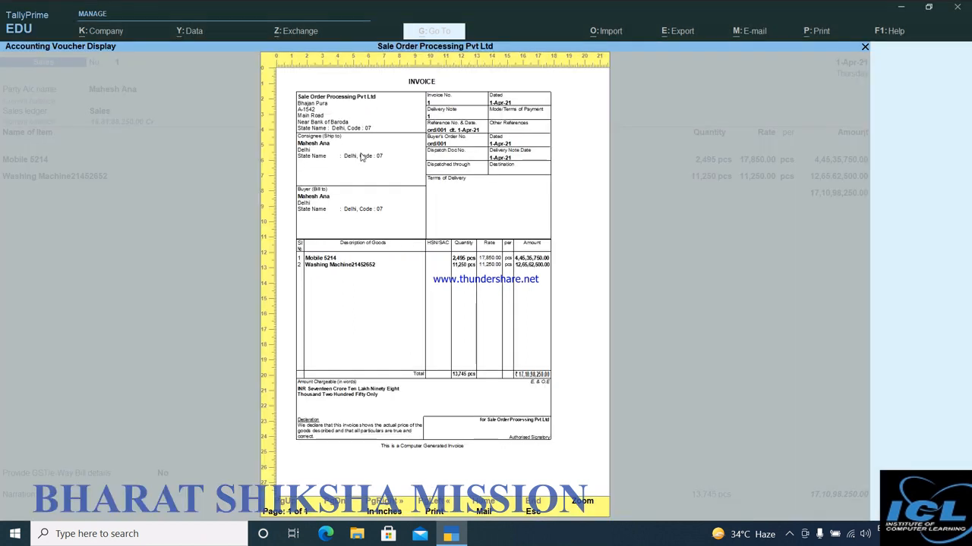